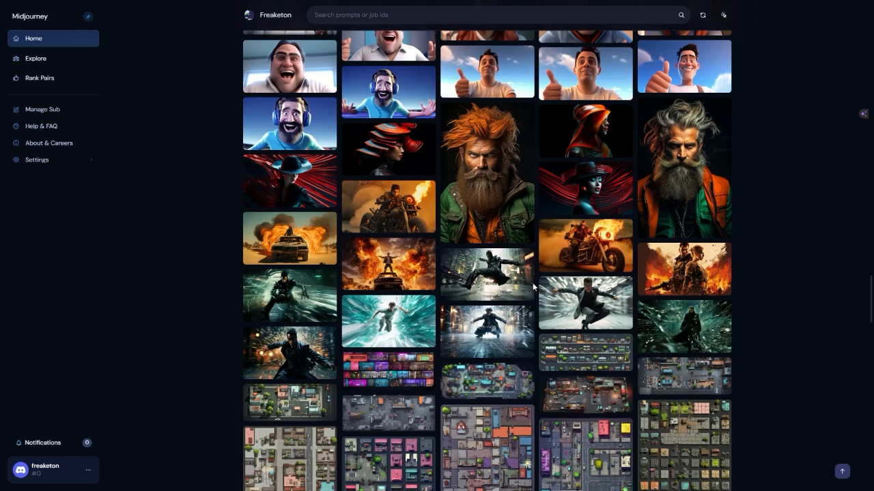
View the enlarged image and prompt of the woman wearing a headgear, and return to the gallery.
scroll(532, 283, "up", 2)
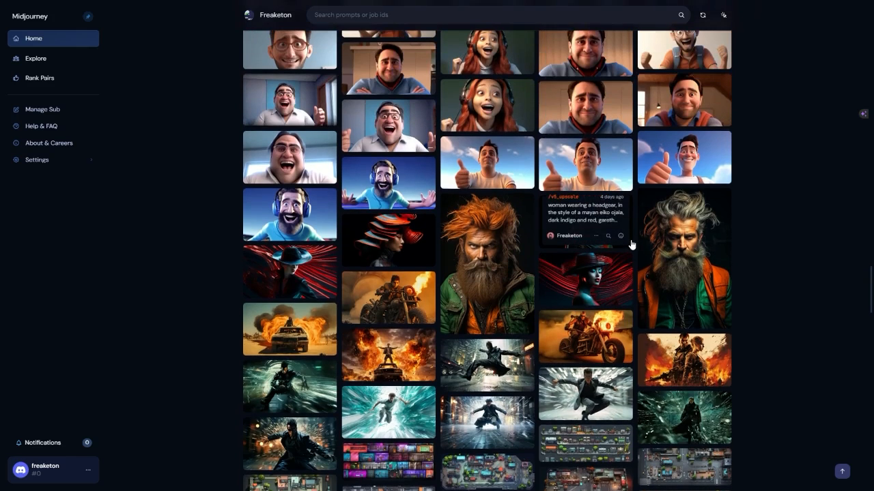
left_click(630, 243)
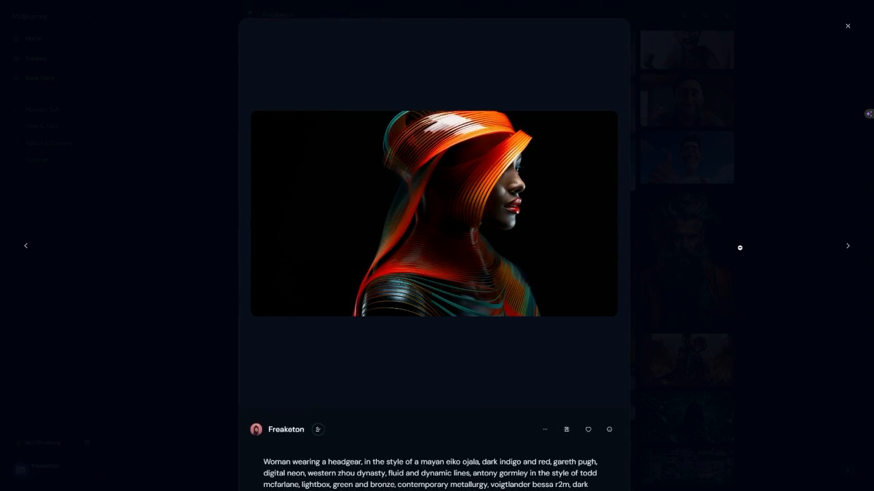
left_click(753, 259)
Browse older gallery images and view the prompt of the donkey in a black jacket on a skyscraper terrace.
scroll(679, 262, "down", 20)
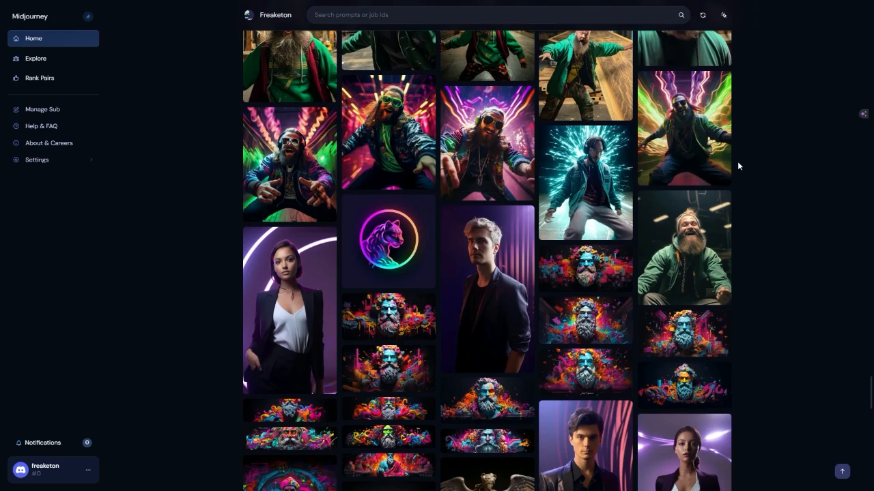
scroll(737, 161, "up", 1)
scroll(682, 246, "down", 5)
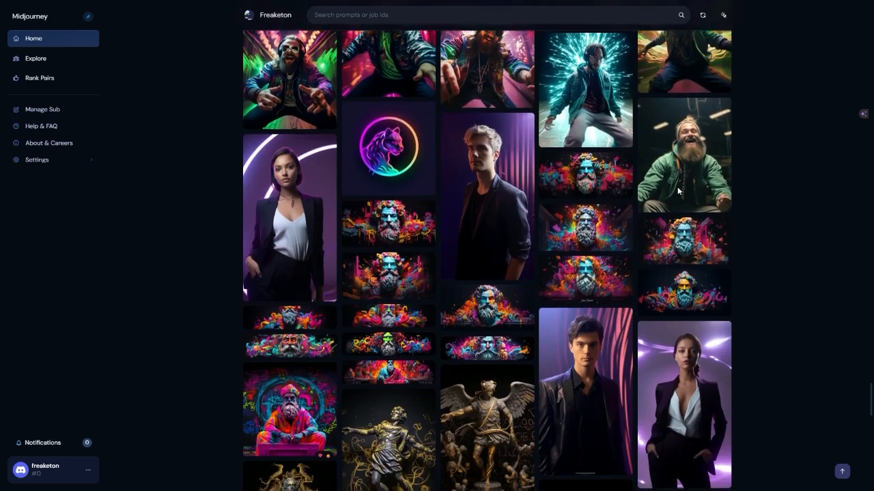
scroll(769, 240, "down", 15)
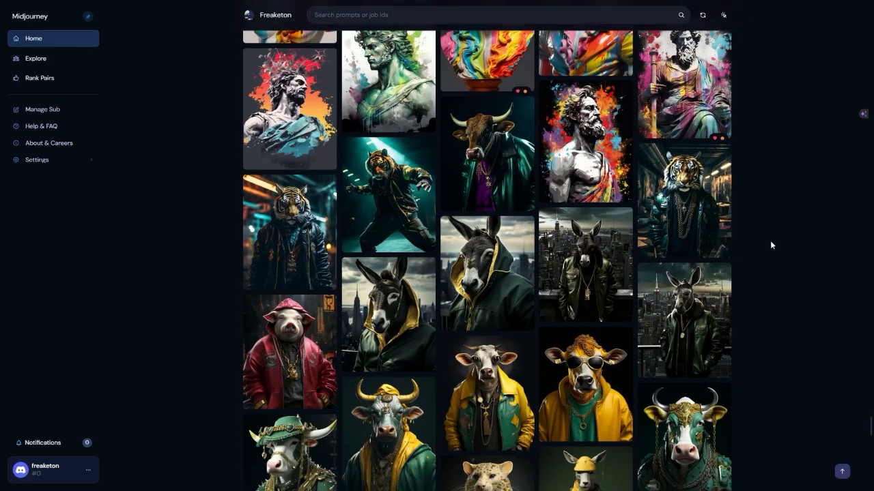
scroll(770, 241, "down", 1)
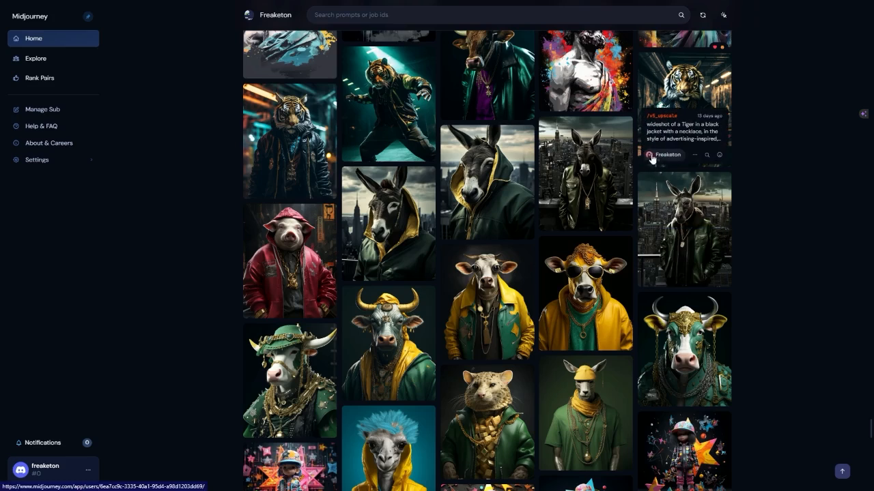
left_click(610, 148)
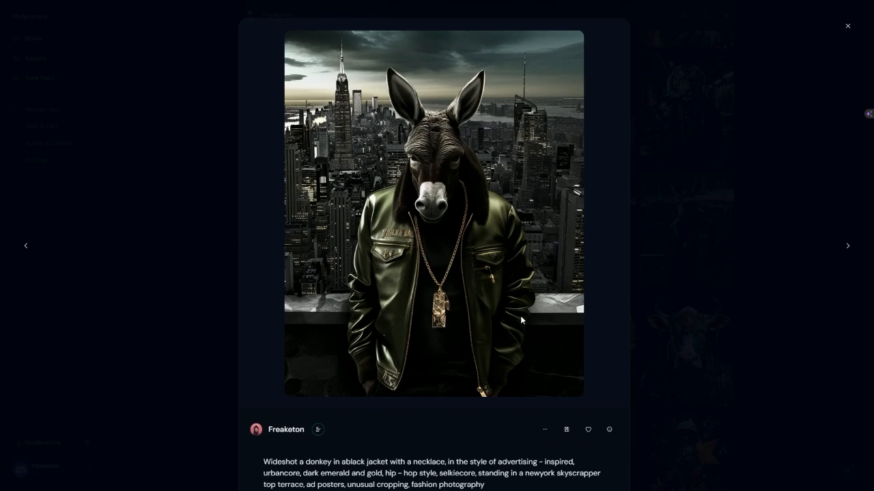
left_click(735, 259)
View the tiger in a black jacket in a warehouse, examining its full prompt and generation info.
left_click(703, 90)
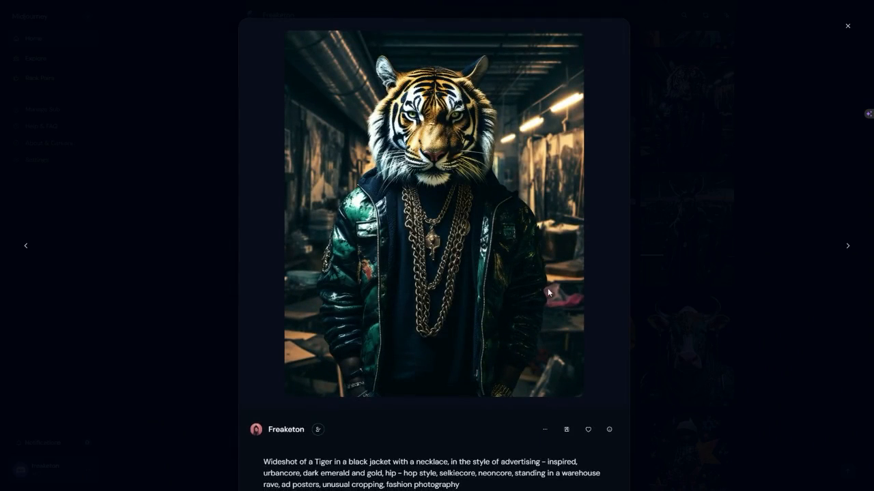
right_click(437, 205)
left_click(470, 241)
scroll(544, 304, "down", 2)
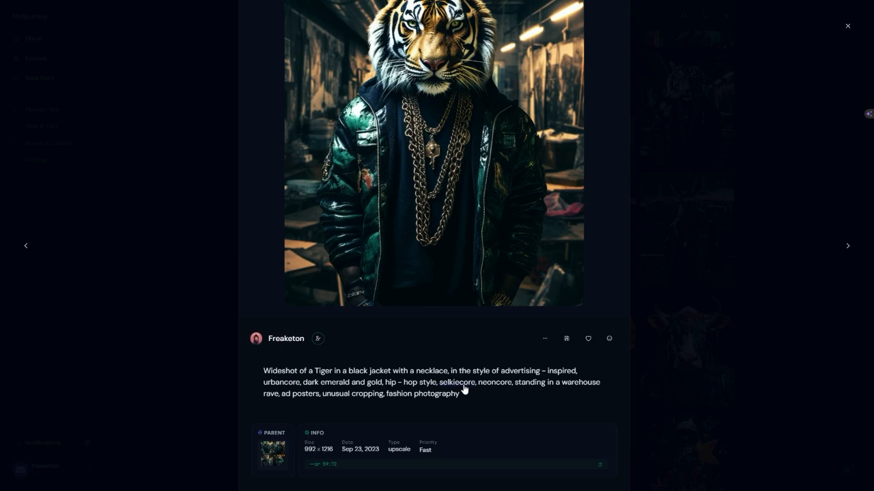
scroll(669, 343, "up", 2)
left_click(669, 343)
Browse the gallery's painted statue busts and the hip-hop style animal portraits down to the older images.
scroll(672, 391, "up", 3)
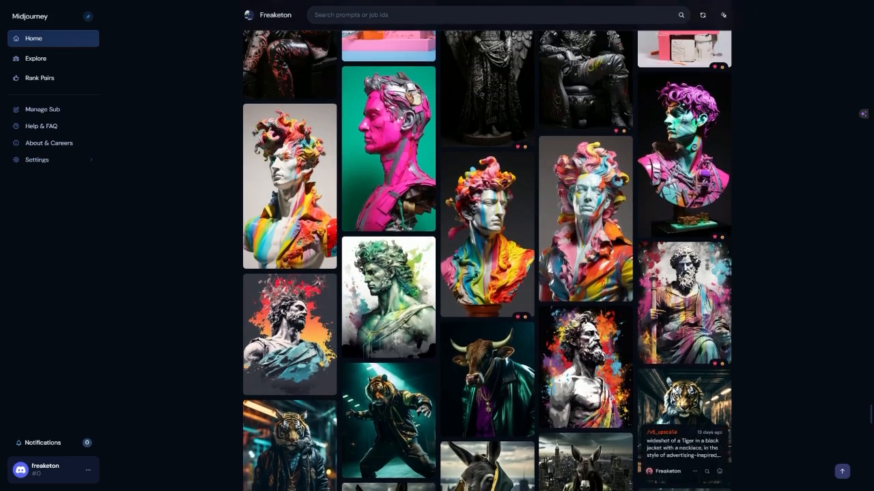
scroll(660, 389, "down", 3)
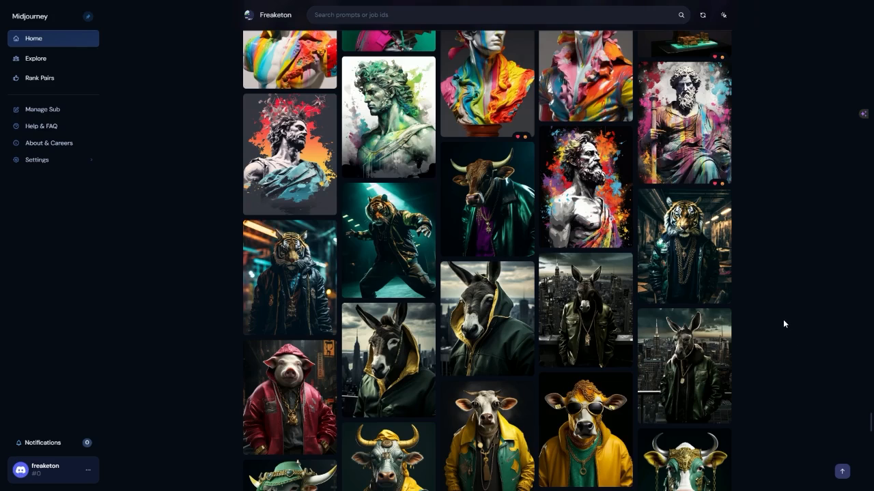
scroll(765, 311, "down", 3)
scroll(754, 290, "down", 3)
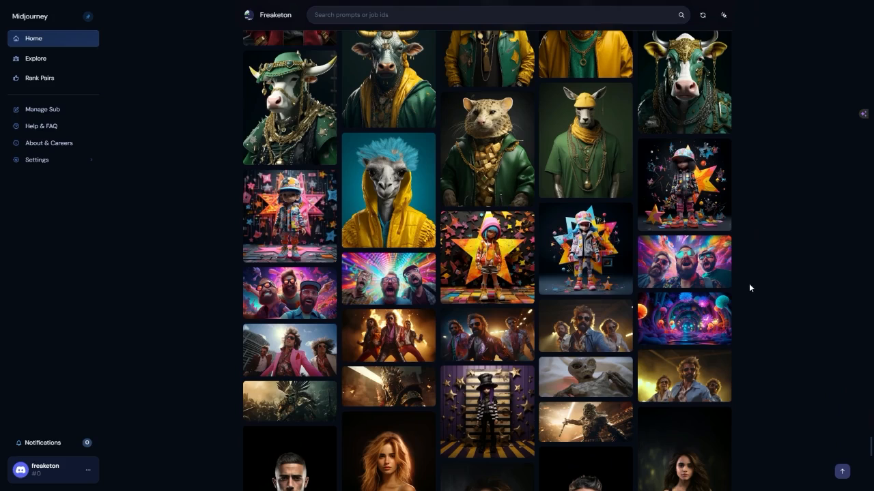
Switch to Discord and open the "Puppets same character use" post in the ai-prompts-guide channel.
key("alt+Tab")
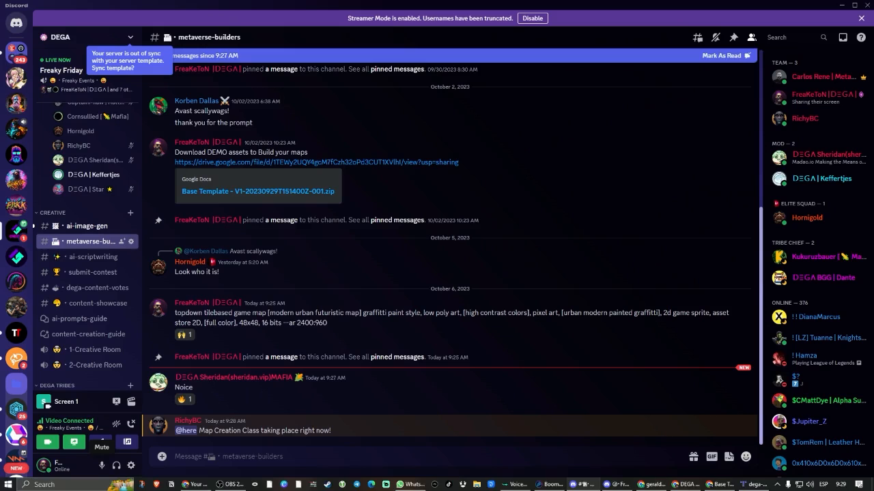
left_click(79, 319)
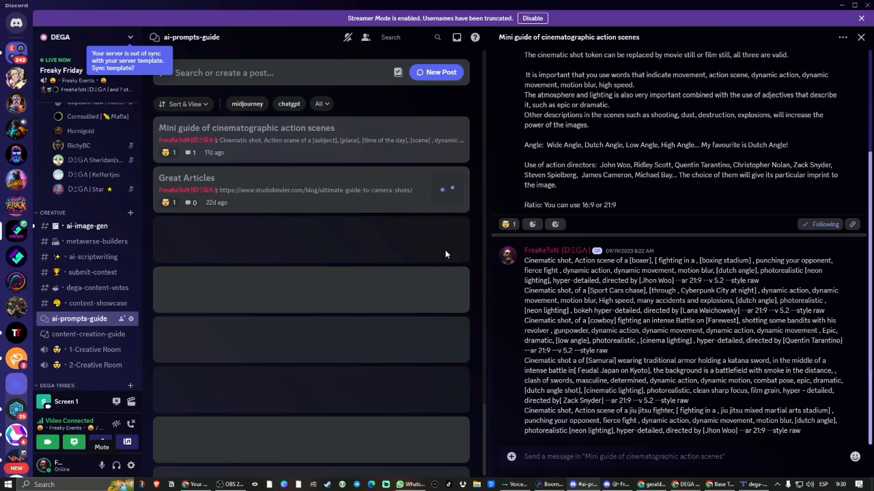
scroll(340, 166, "down", 5)
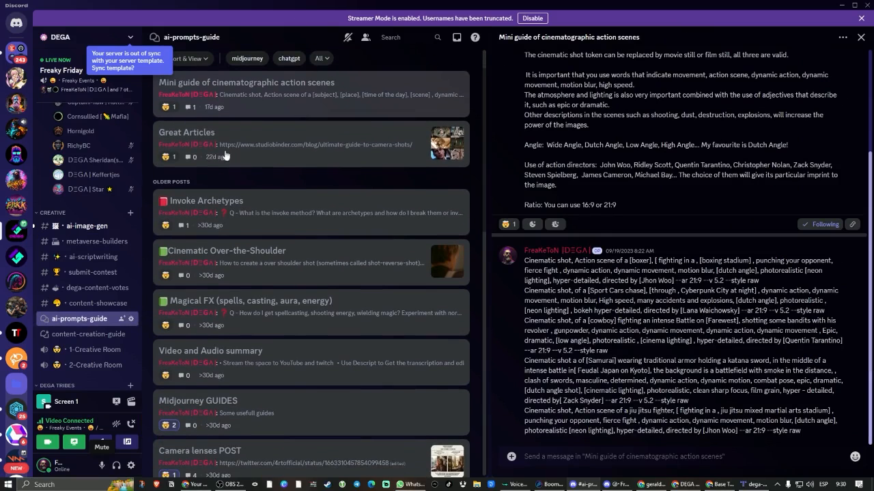
scroll(346, 213, "down", 3)
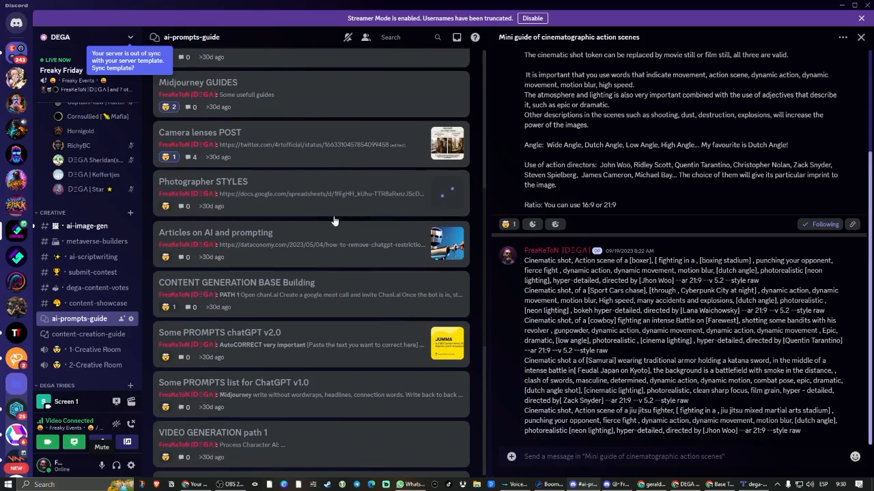
scroll(333, 227, "down", 2)
scroll(334, 227, "down", 4)
left_click(334, 225)
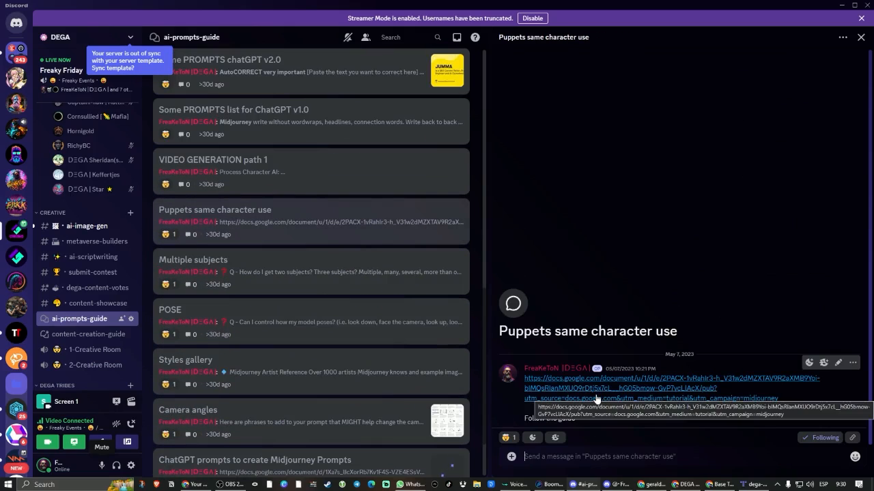
Return to the Midjourney gallery and view the cinematic action shots of the futuristic man with helmet one by one.
scroll(340, 322, "down", 2)
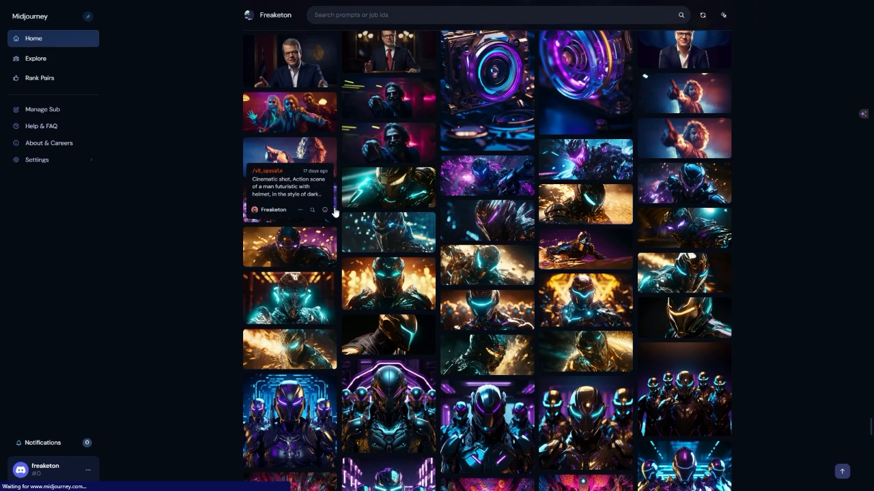
left_click(335, 211)
key("Right")
key("Right")
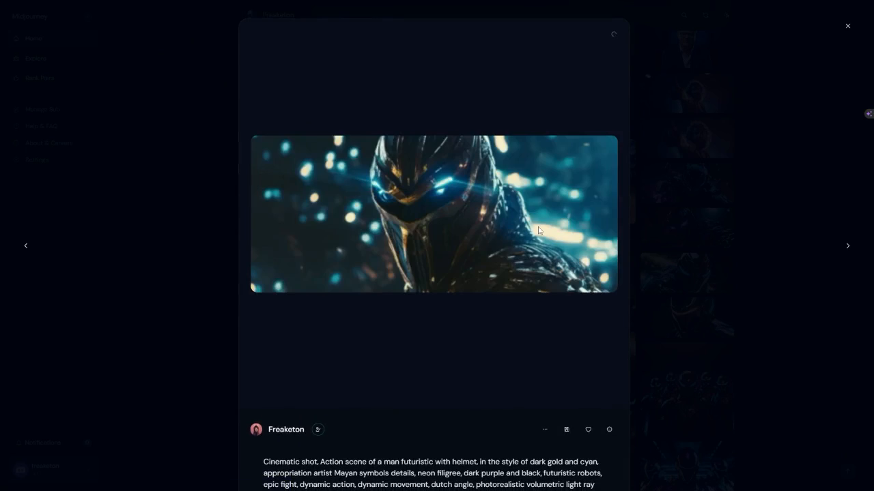
key("Right")
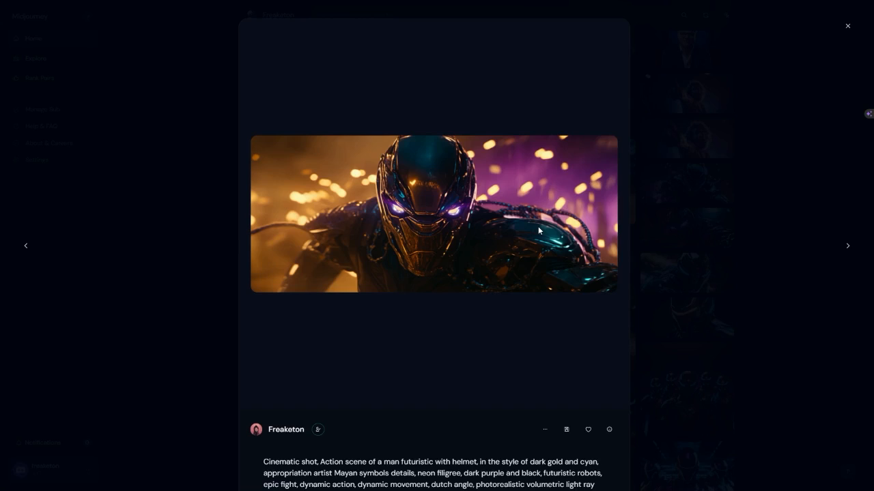
key("Right")
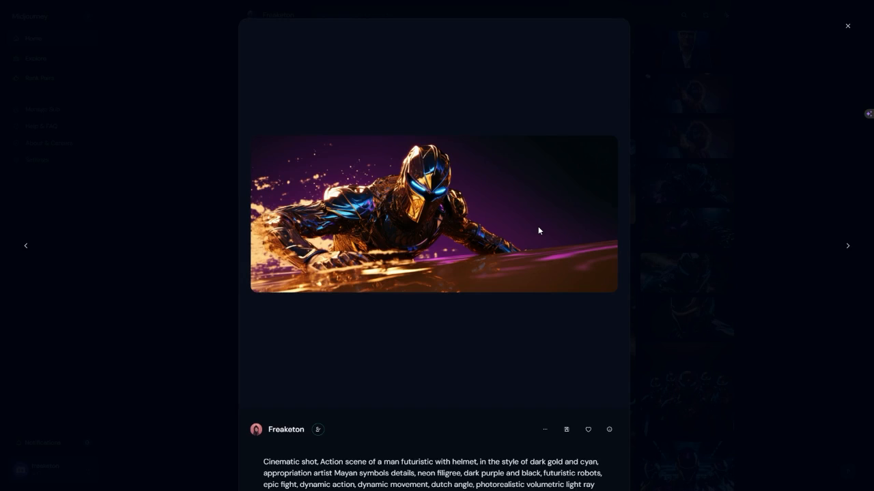
key("Right")
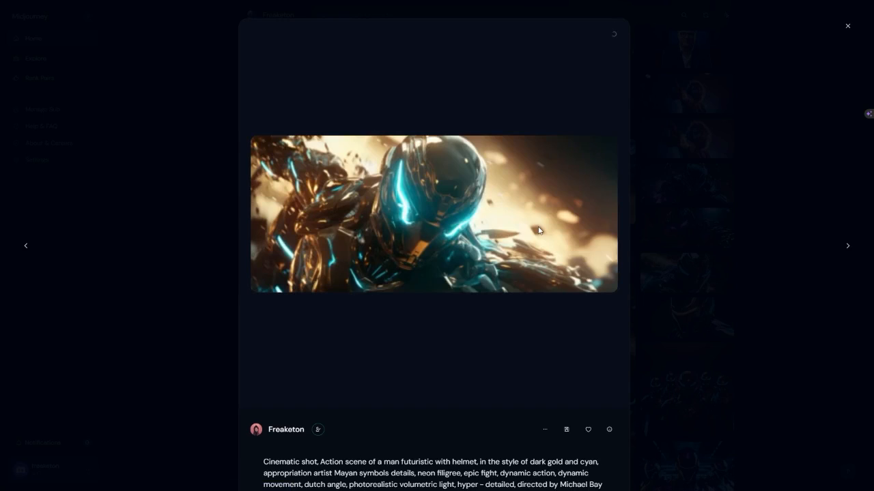
key("Right")
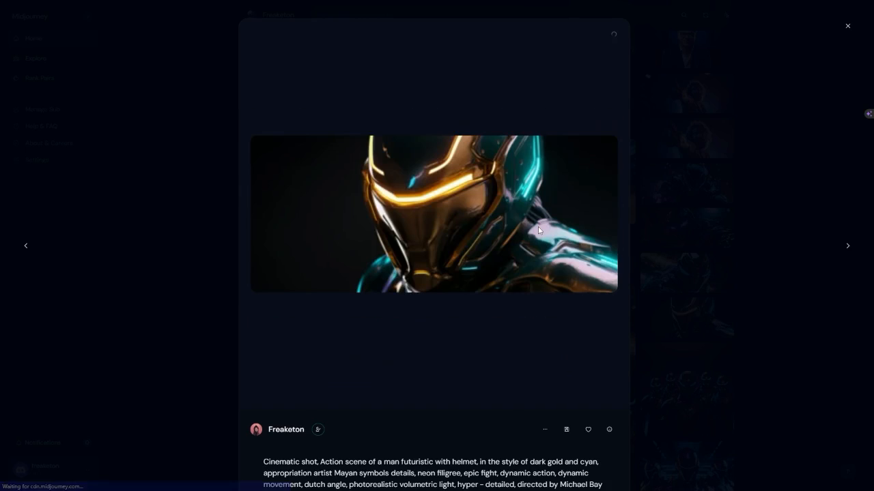
key("Right")
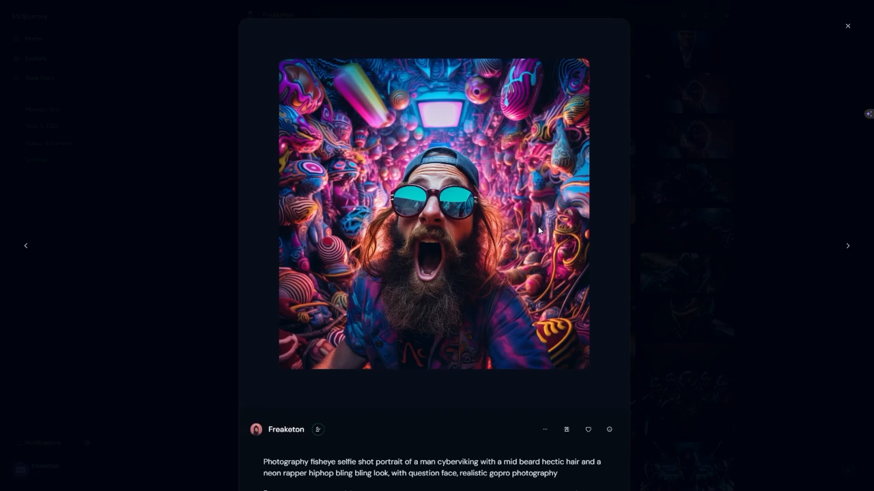
View the fisheye selfie portraits of the cyberviking man through to the FRK energy drink can, and return to the gallery.
key("Right")
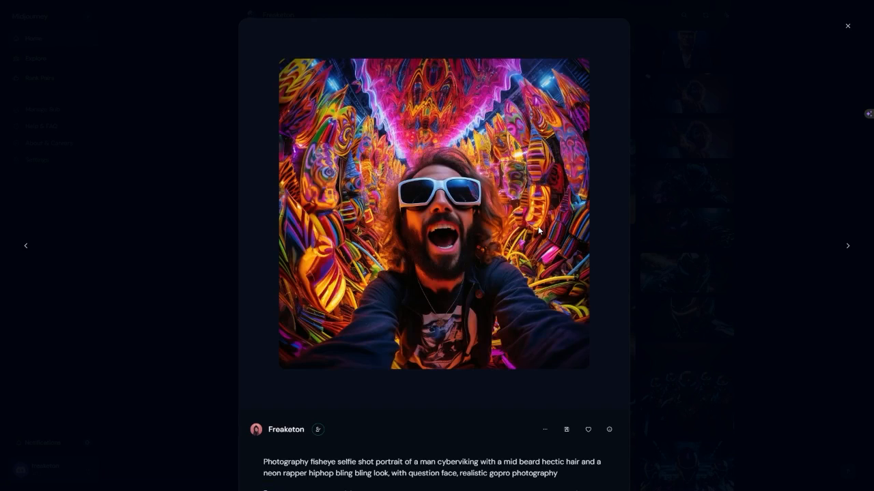
key("Right")
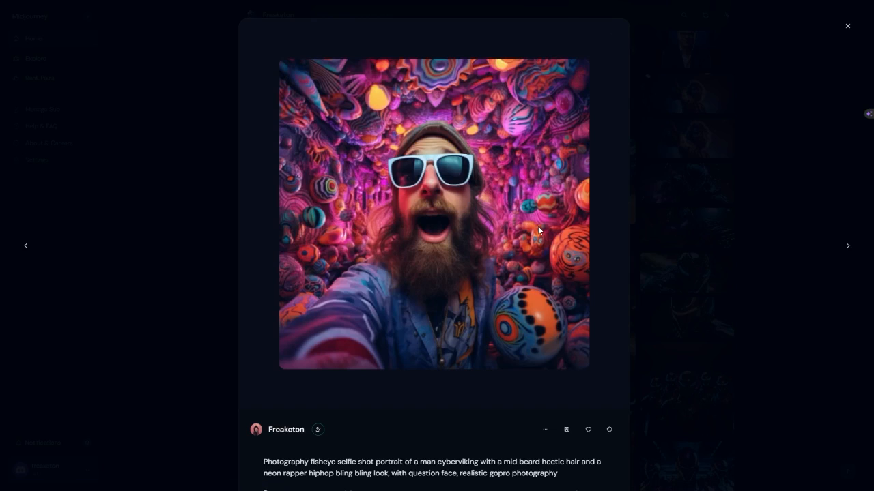
key("Right")
key("Right")
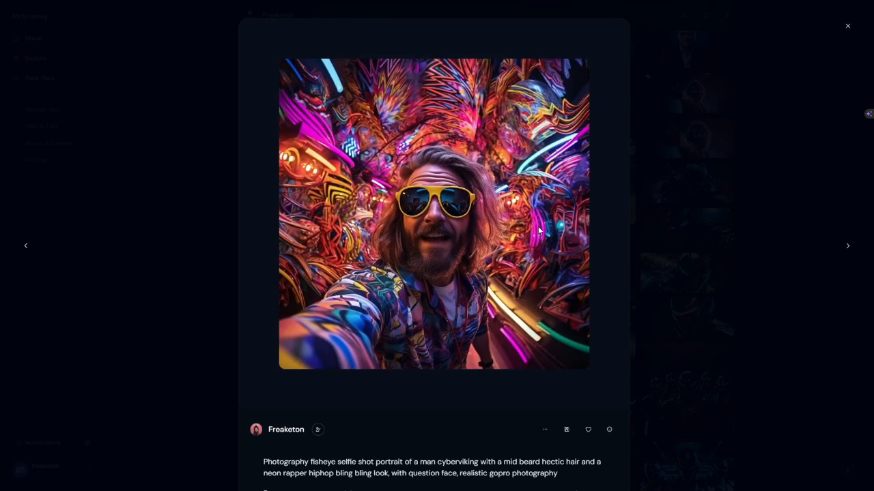
key("Right")
key("Right")
key("Right")
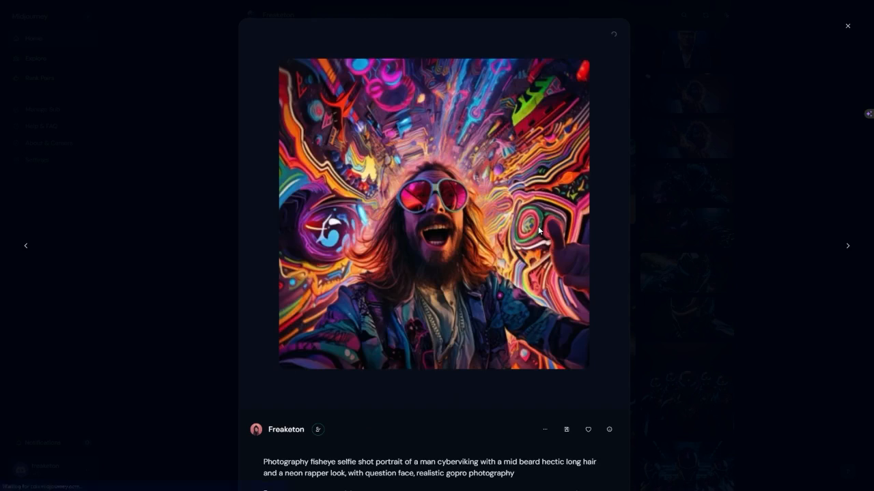
key("Right")
key("Right")
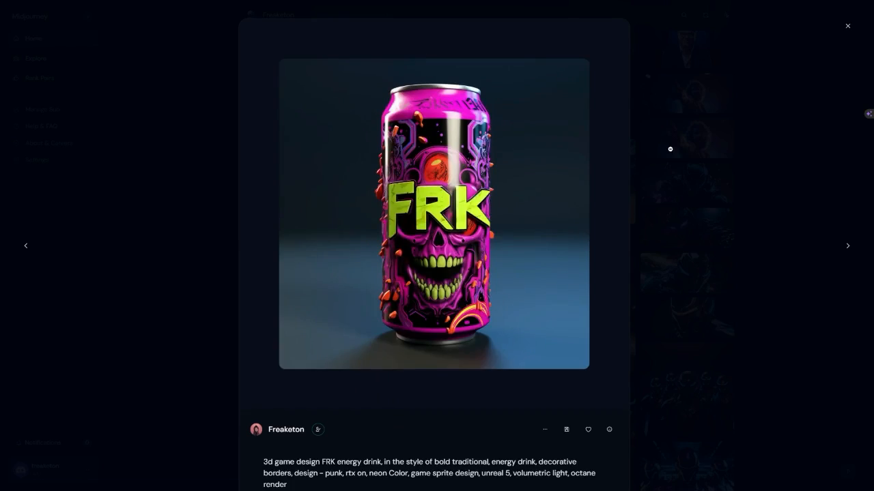
left_click(670, 149)
Browse the gallery past the game-style props to the futuristic women in black and gold.
scroll(812, 271, "down", 8)
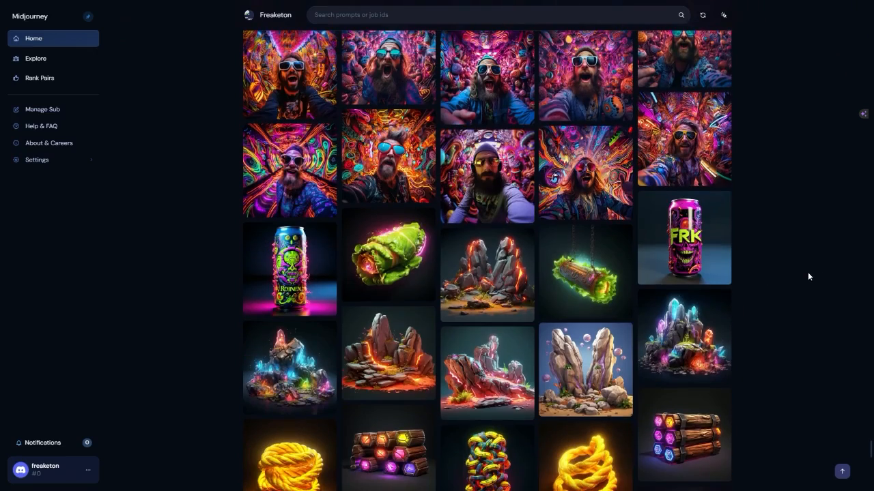
scroll(808, 271, "down", 2)
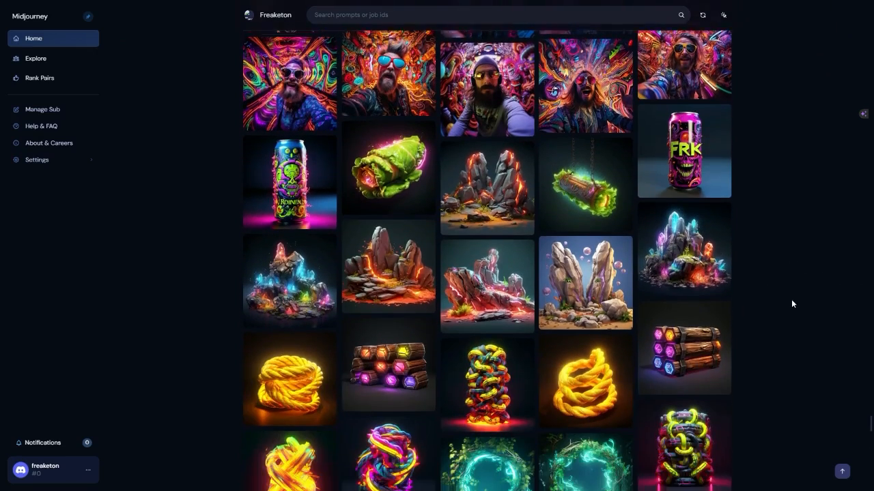
scroll(792, 300, "down", 12)
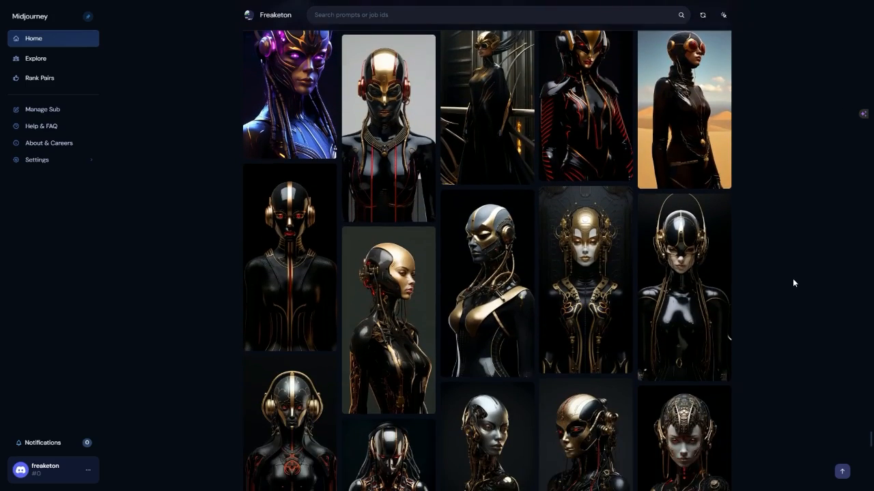
scroll(792, 279, "up", 2)
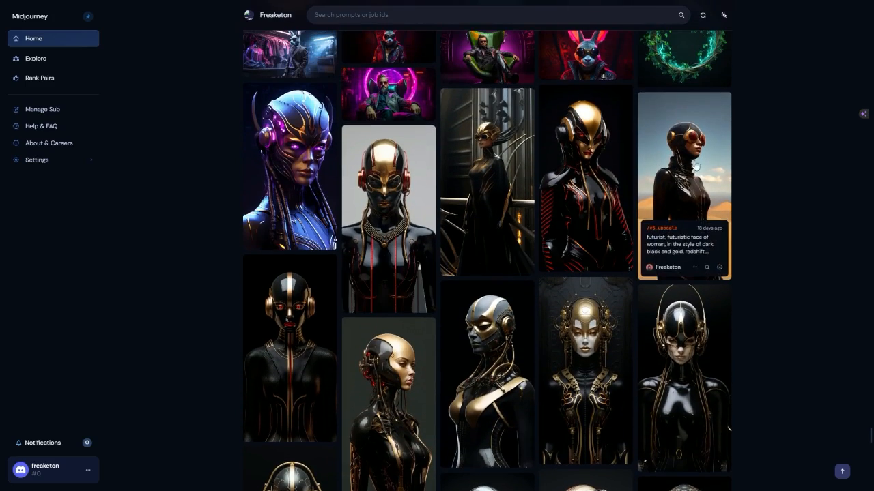
scroll(478, 307, "down", 3)
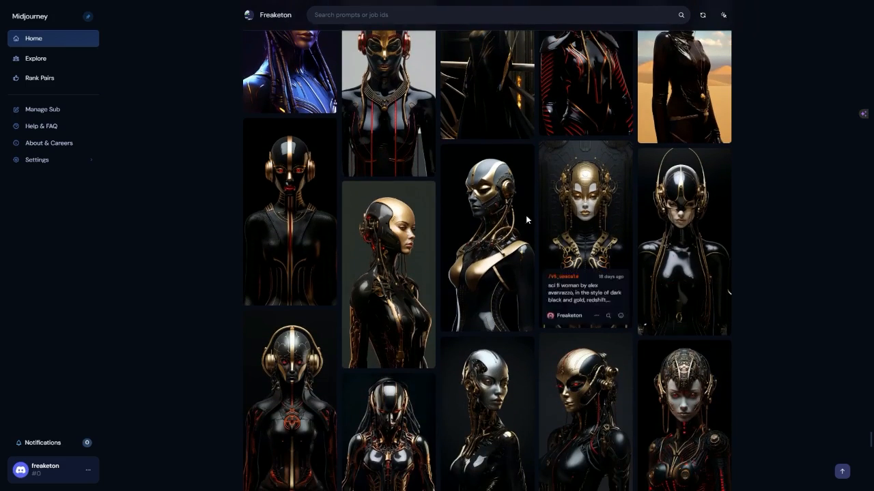
scroll(713, 372, "down", 3)
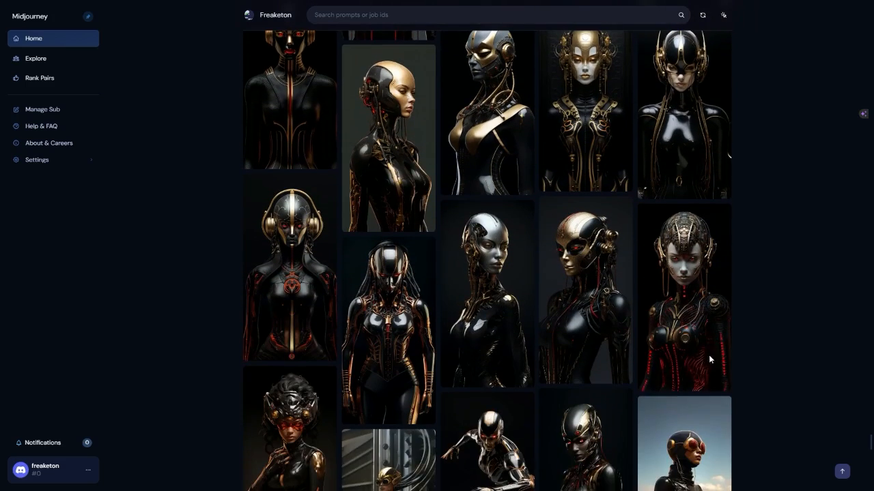
Browse the gallery's black and gold futuristic women, from the full-body cyborgs to the close-up portraits.
scroll(643, 318, "down", 3)
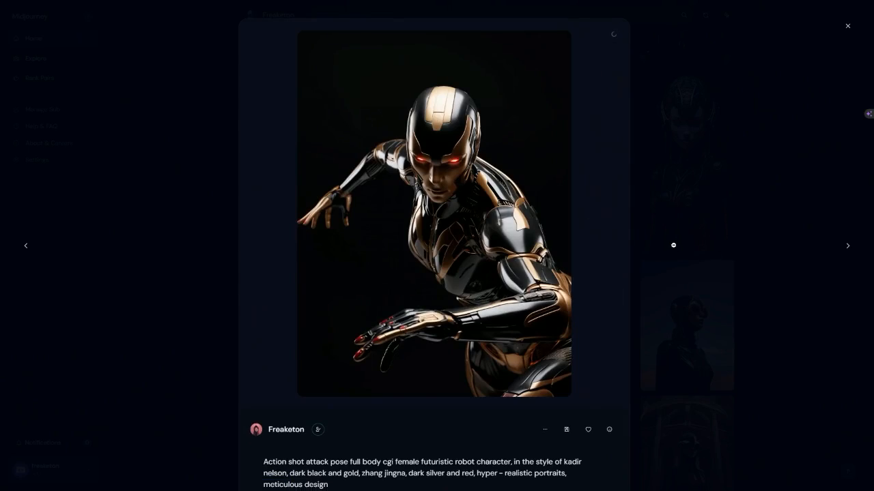
left_click(674, 247)
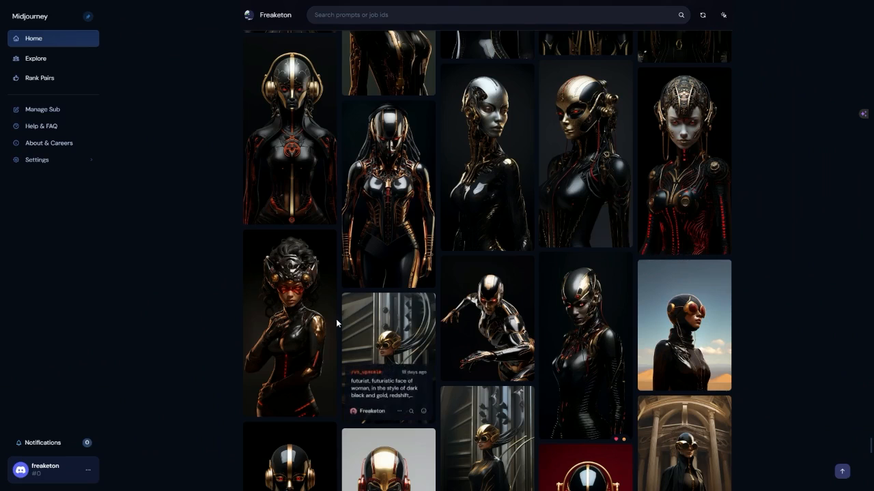
scroll(683, 202, "up", 3)
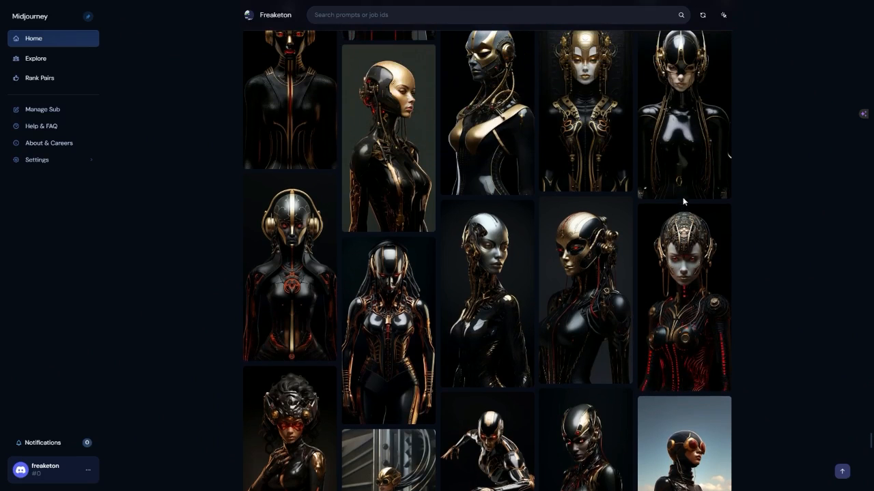
scroll(699, 258, "down", 5)
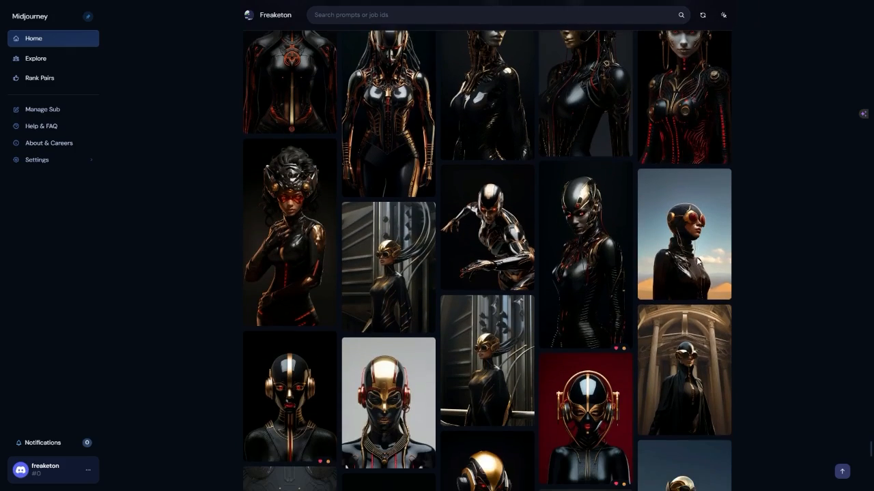
scroll(519, 279, "down", 3)
scroll(633, 331, "down", 3)
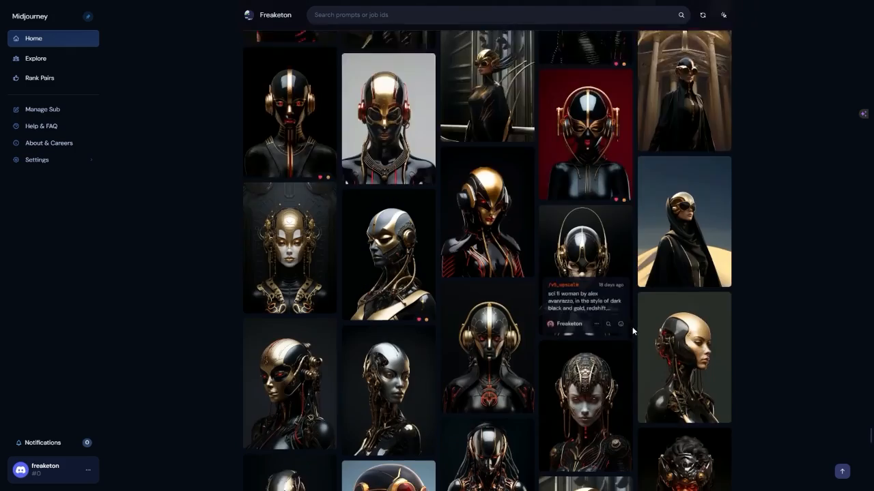
scroll(632, 328, "down", 5)
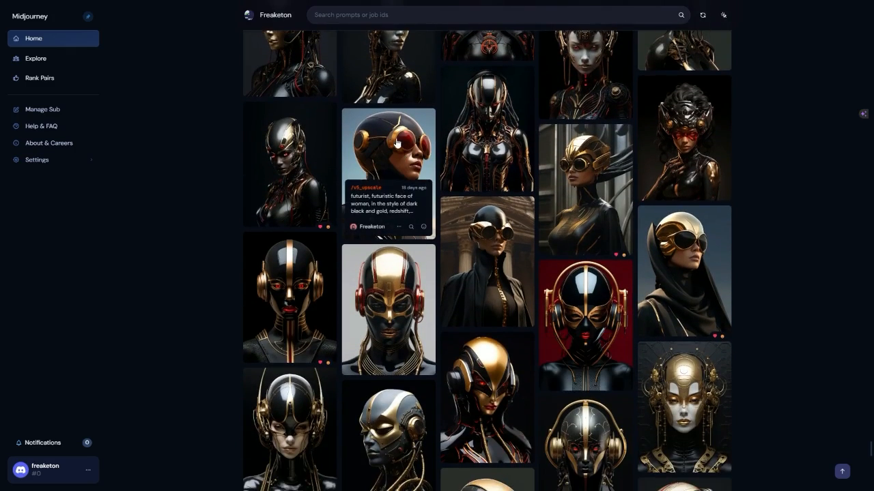
View the portrait of the futuristic woman with red goggles, and return to the gallery.
left_click(397, 143)
left_click(741, 283)
scroll(695, 308, "down", 2)
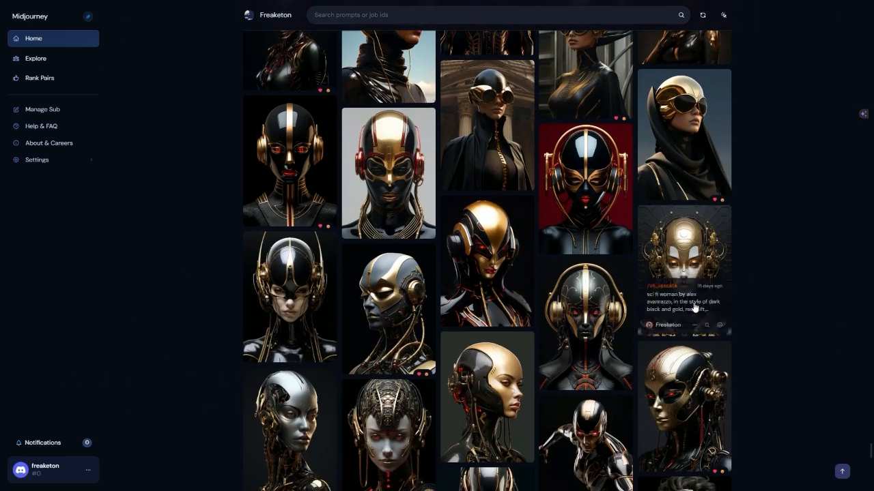
View the sci-fi woman with gold headphones and the silver-faced cyborg woman with their prompts, and return to the gallery.
left_click(625, 298)
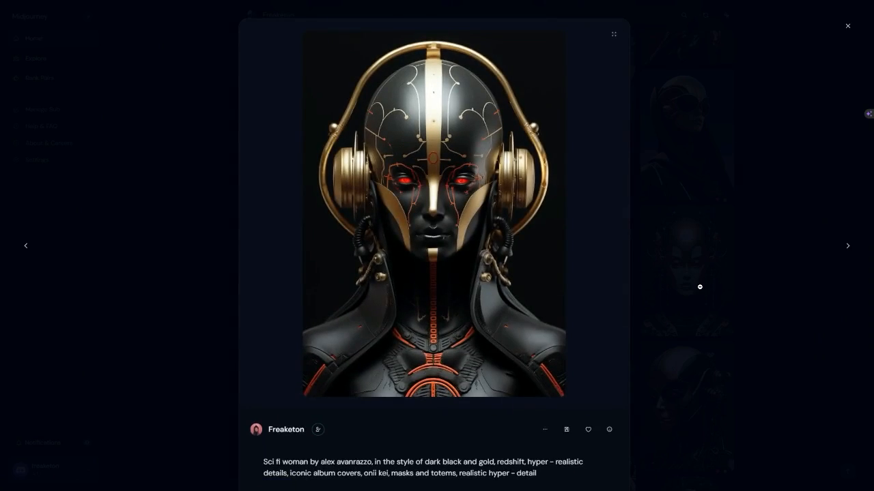
left_click(700, 287)
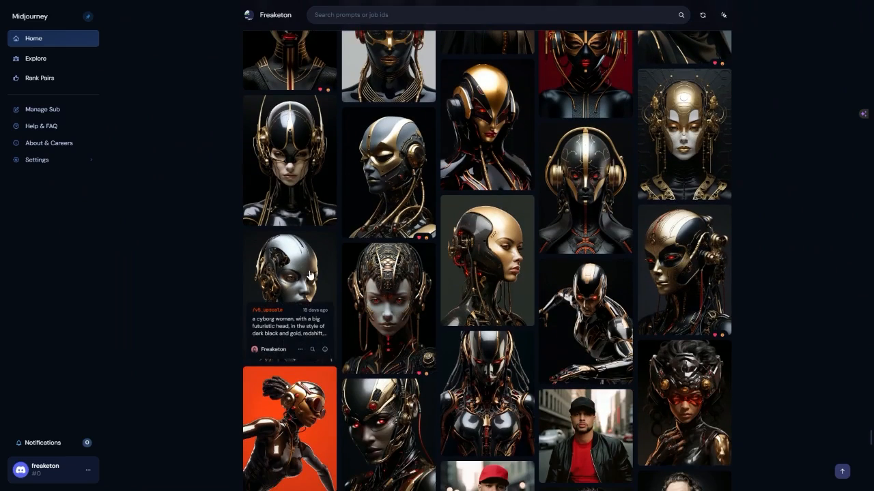
left_click(292, 293)
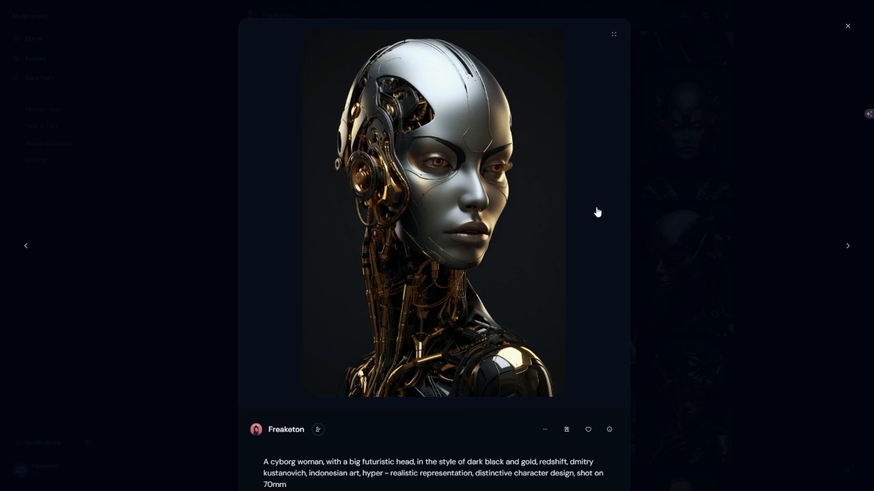
left_click(667, 220)
Browse the gallery past the black-and-white male portraits and cartoon babies to the neon paint-splash portraits of the bearded man.
scroll(640, 247, "down", 2)
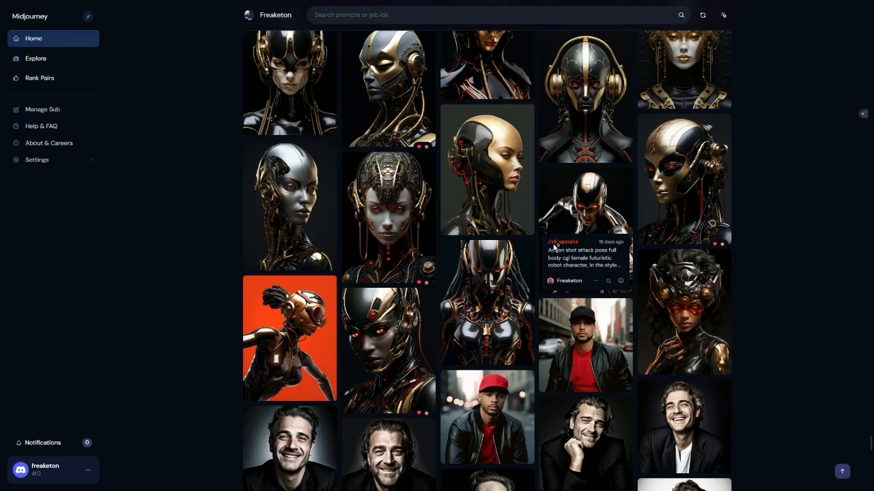
scroll(607, 195, "down", 4)
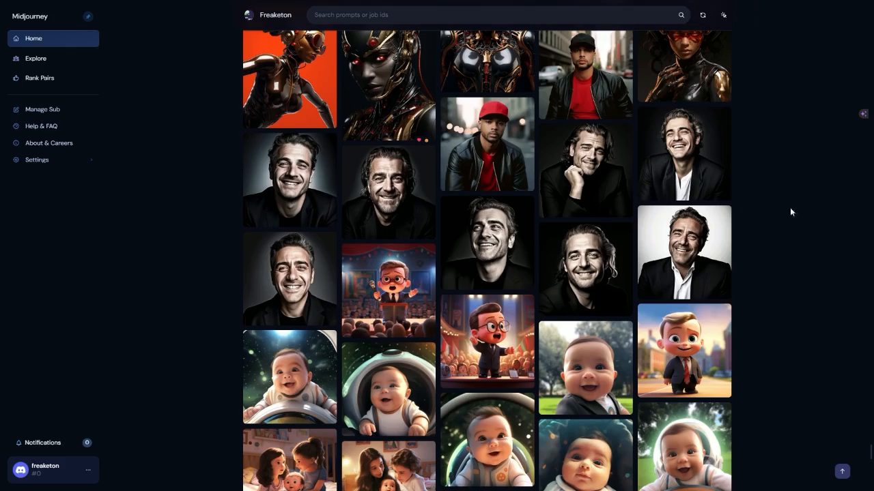
scroll(791, 211, "down", 3)
scroll(812, 201, "down", 4)
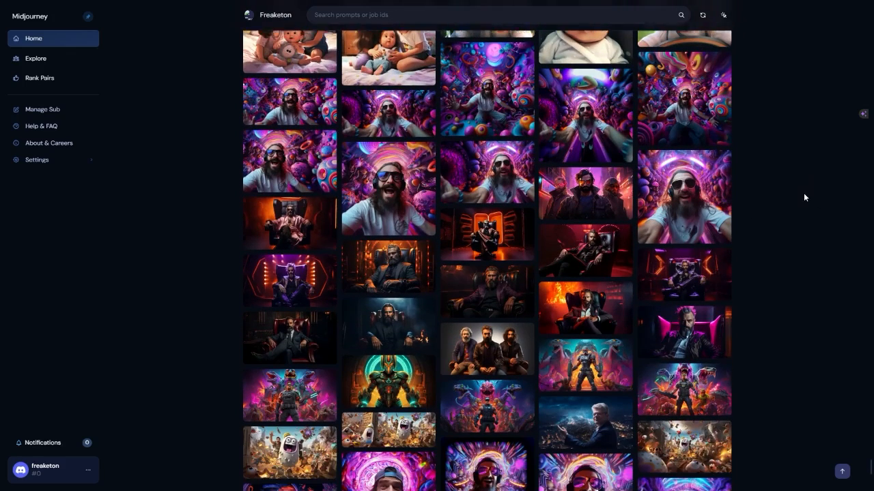
scroll(787, 182, "down", 5)
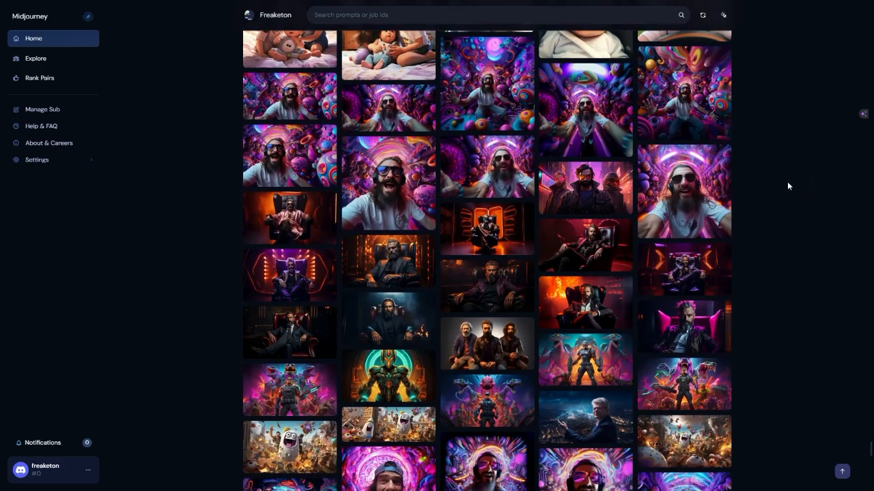
scroll(782, 177, "down", 2)
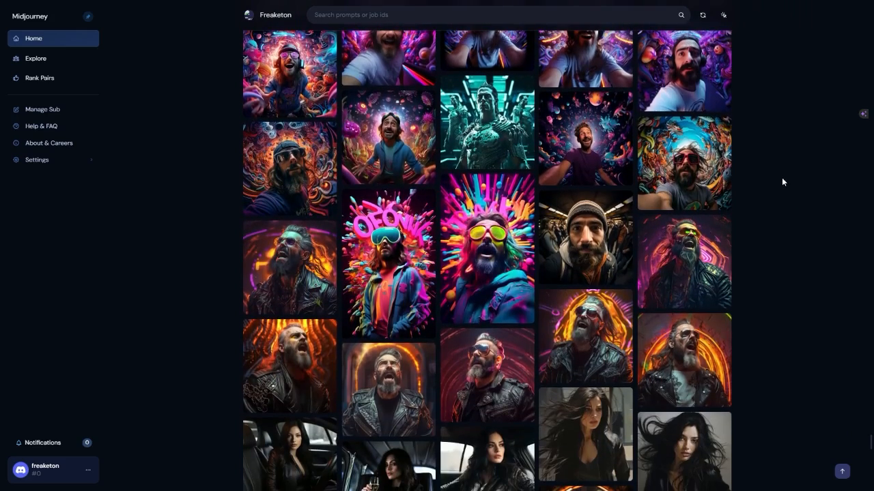
scroll(794, 170, "down", 3)
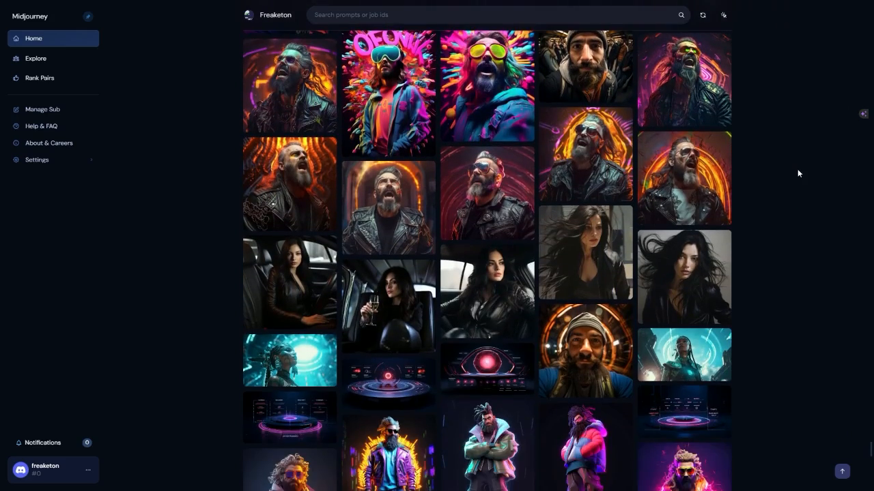
scroll(797, 173, "down", 3)
scroll(797, 170, "down", 3)
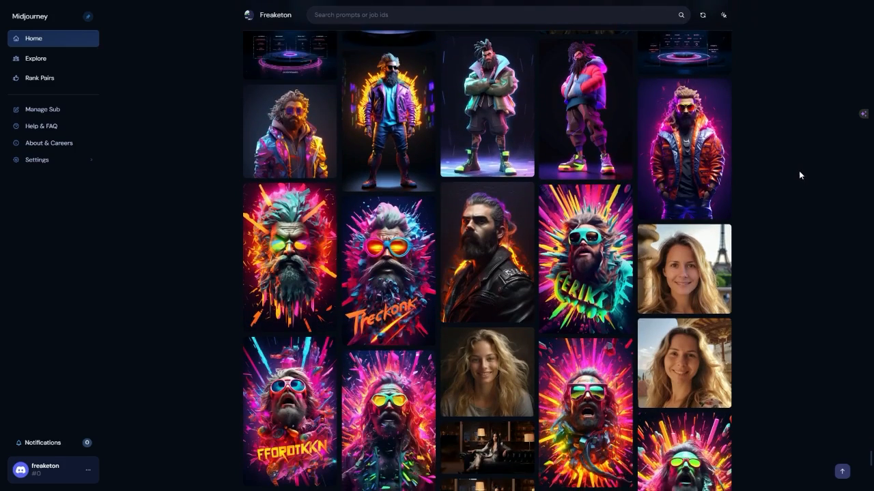
Browse the gallery past the women in interiors and city streets to the women in winter clothing.
scroll(796, 178, "down", 9)
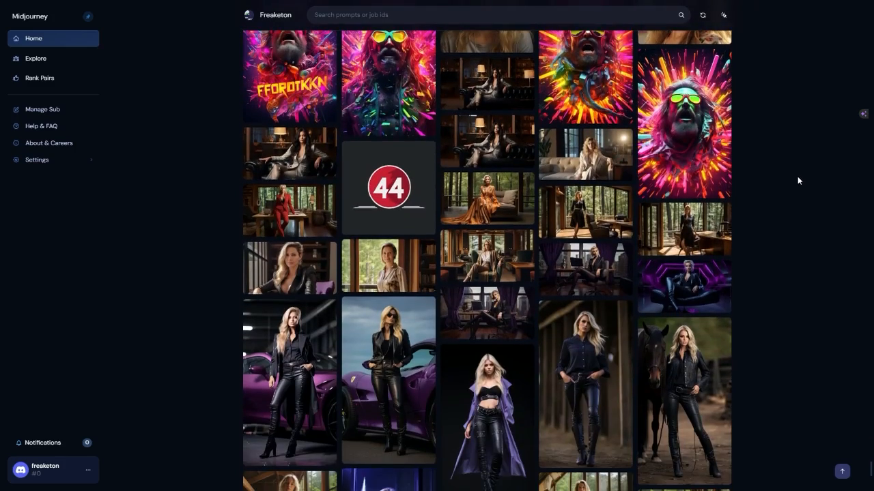
scroll(798, 181, "down", 3)
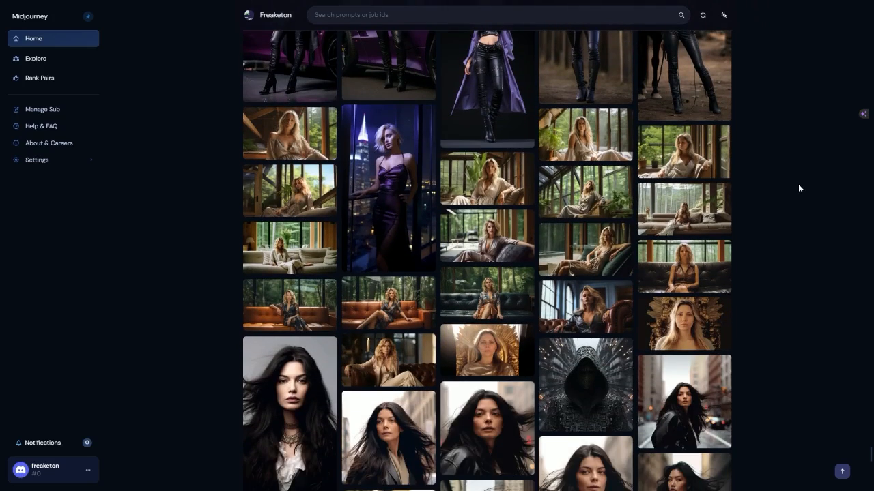
scroll(798, 190, "down", 3)
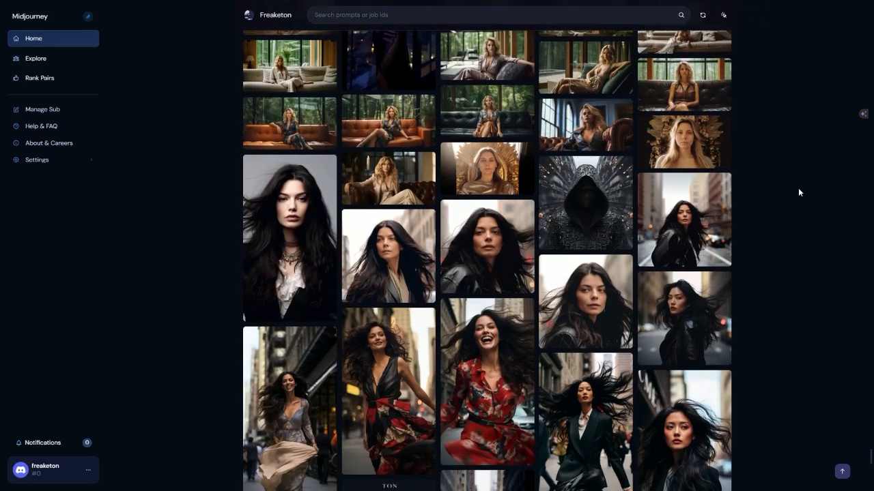
scroll(799, 190, "down", 3)
scroll(798, 189, "down", 3)
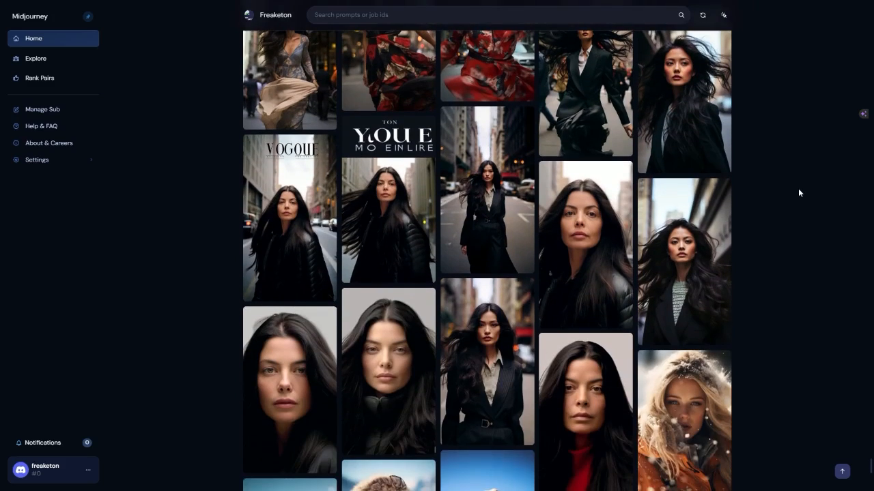
scroll(798, 189, "down", 3)
scroll(798, 190, "down", 3)
scroll(799, 189, "down", 3)
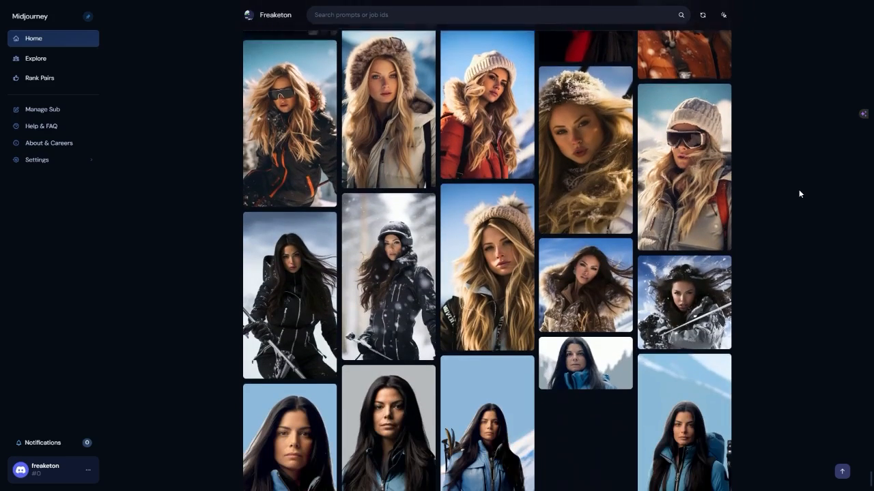
Find the purple-smoke images in the gallery, view the young man rubbing Aladdin's lamp with its prompt, and return to the gallery.
scroll(806, 197, "down", 6)
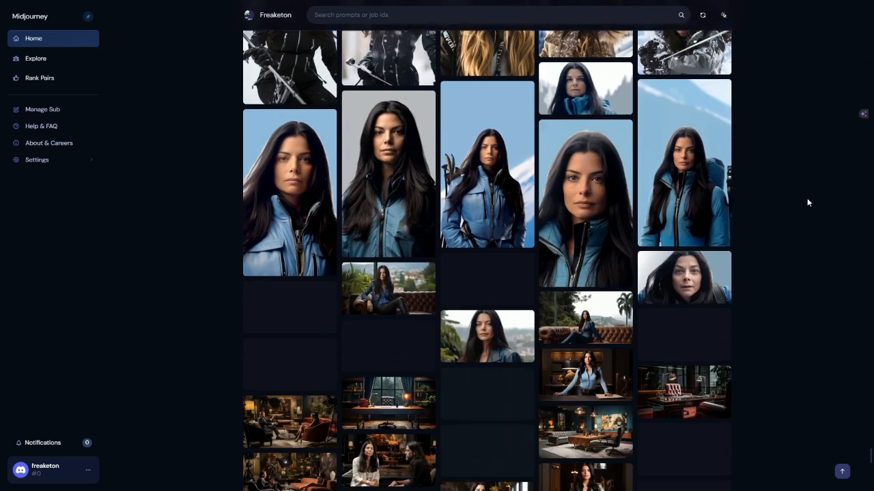
scroll(806, 199, "down", 2)
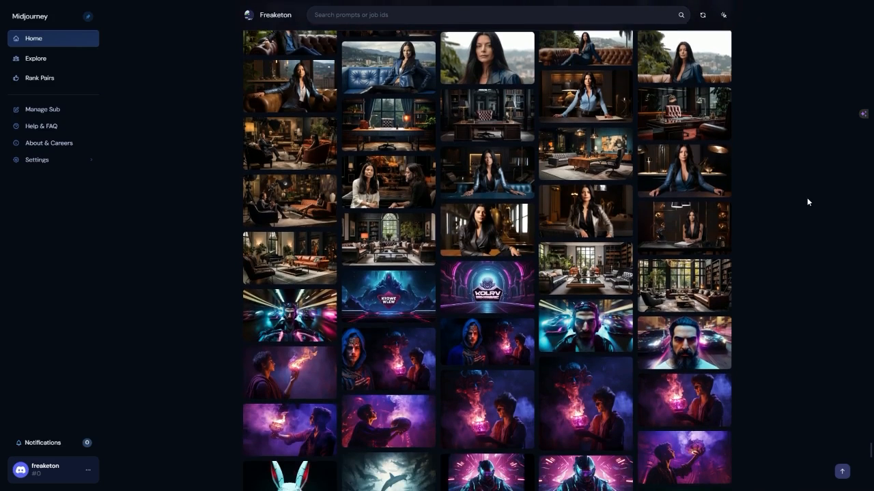
scroll(806, 197, "down", 3)
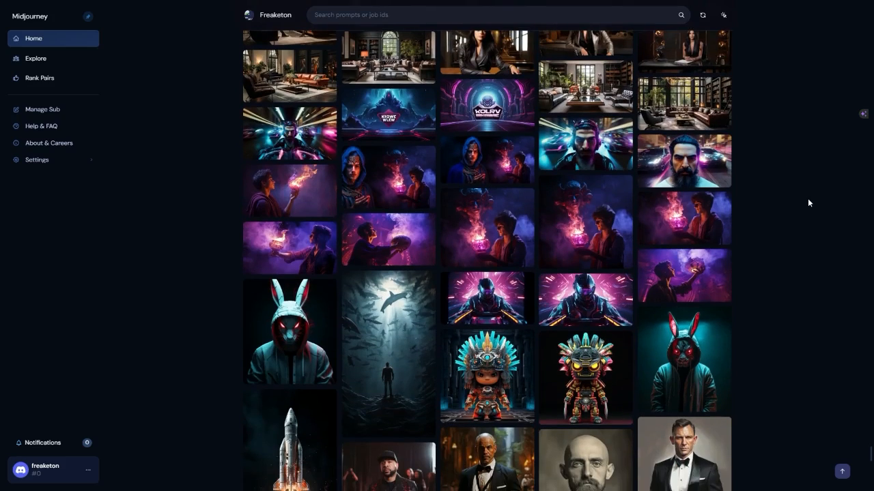
left_click(432, 232)
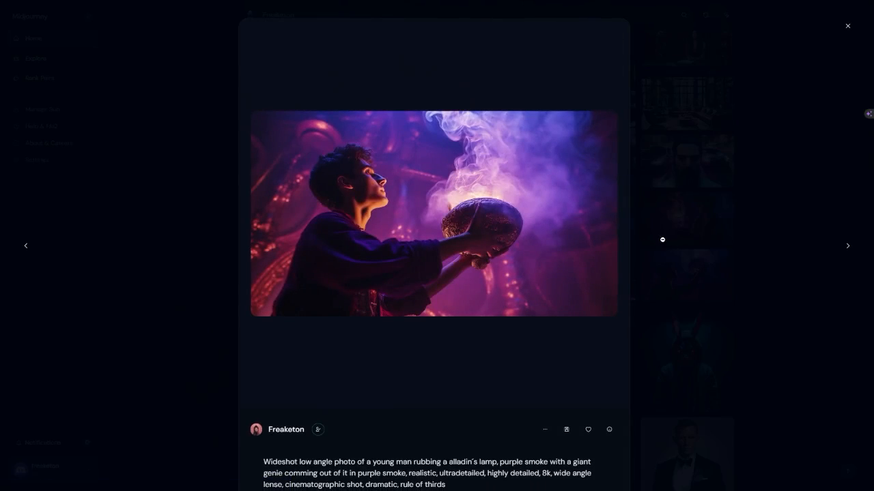
left_click(707, 219)
Browse the gallery past the red-cap portraits, spaceships and ornate card frames to the cartoon animals and groups of three workers.
scroll(716, 218, "down", 3)
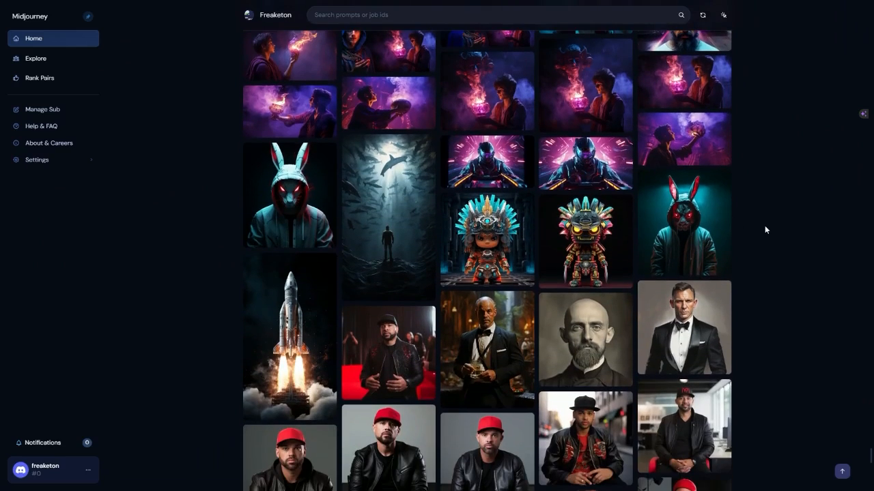
scroll(809, 269, "down", 3)
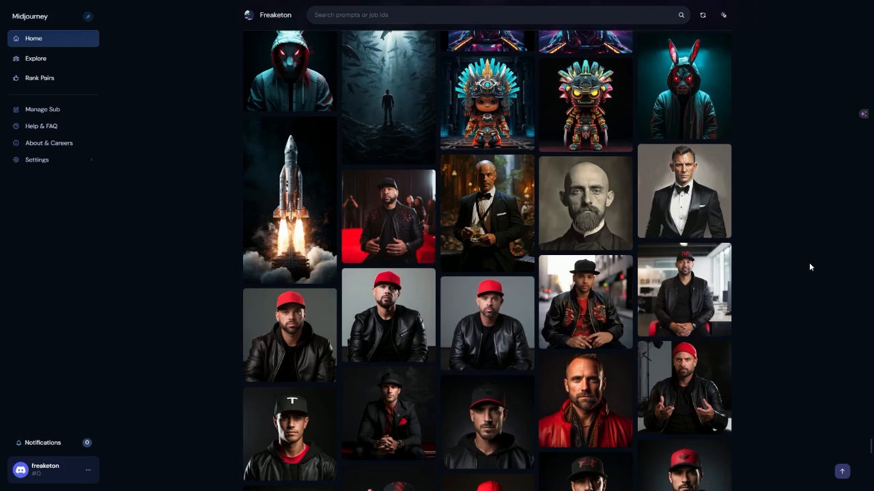
scroll(809, 267, "down", 8)
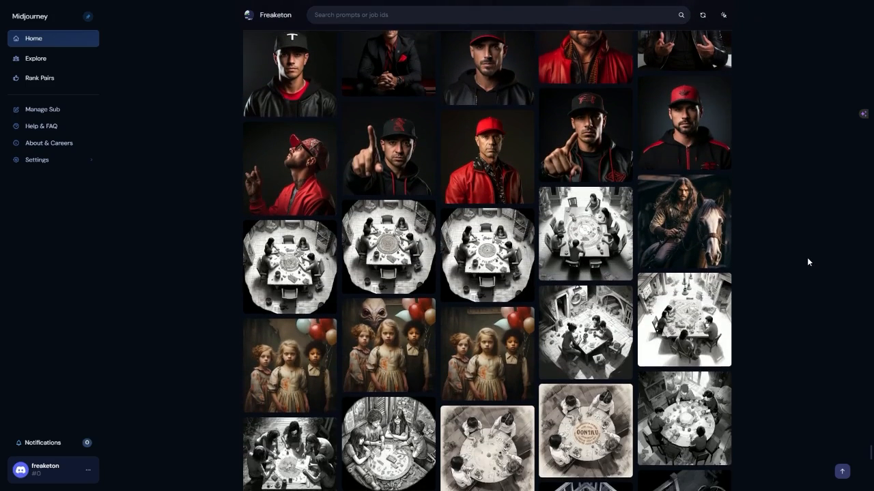
scroll(806, 262, "down", 7)
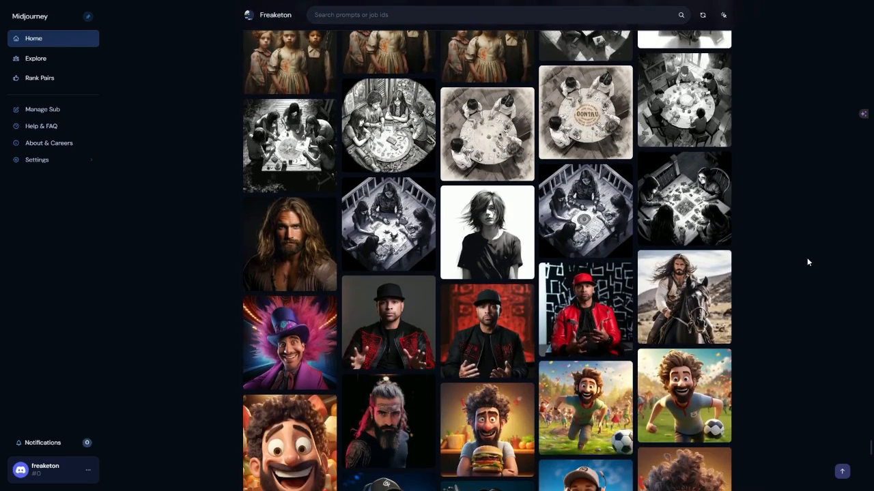
scroll(806, 261, "down", 4)
scroll(807, 259, "down", 3)
scroll(806, 258, "down", 4)
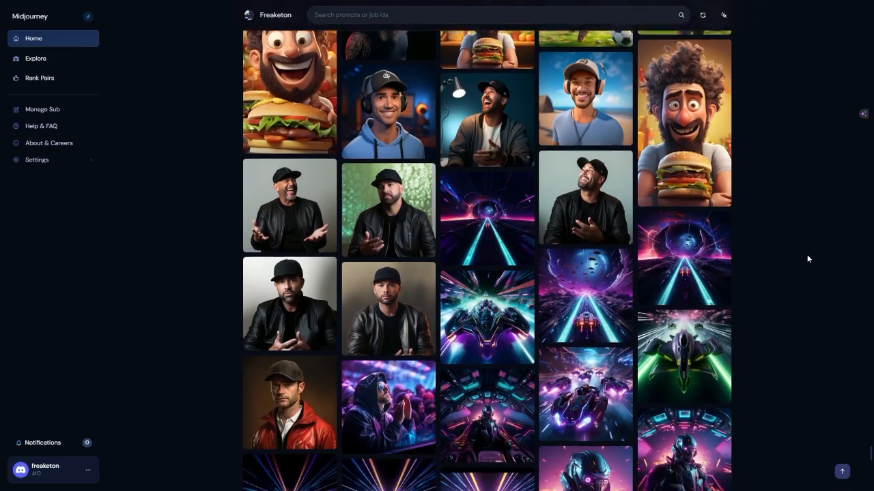
scroll(807, 258, "down", 6)
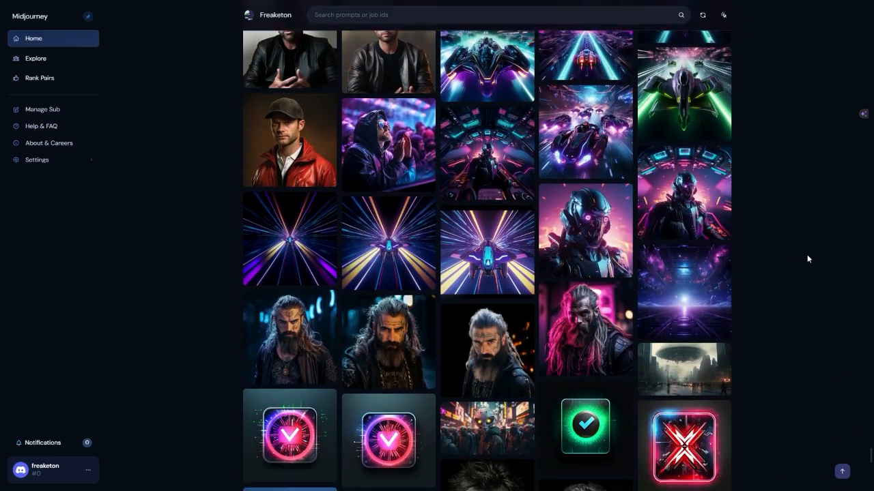
scroll(807, 257, "down", 9)
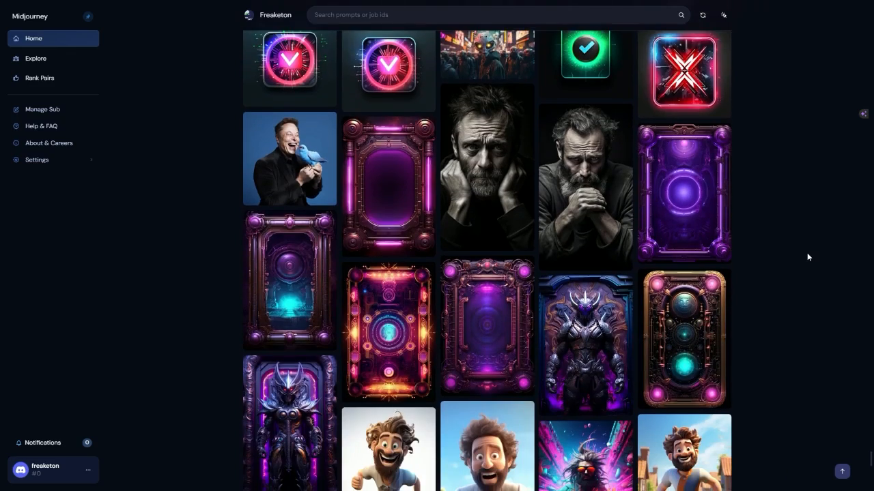
scroll(807, 257, "down", 3)
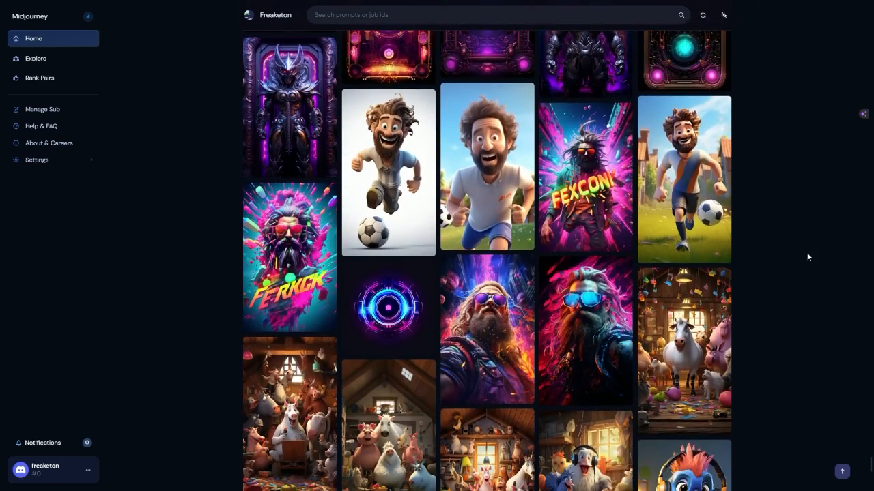
scroll(806, 256, "down", 3)
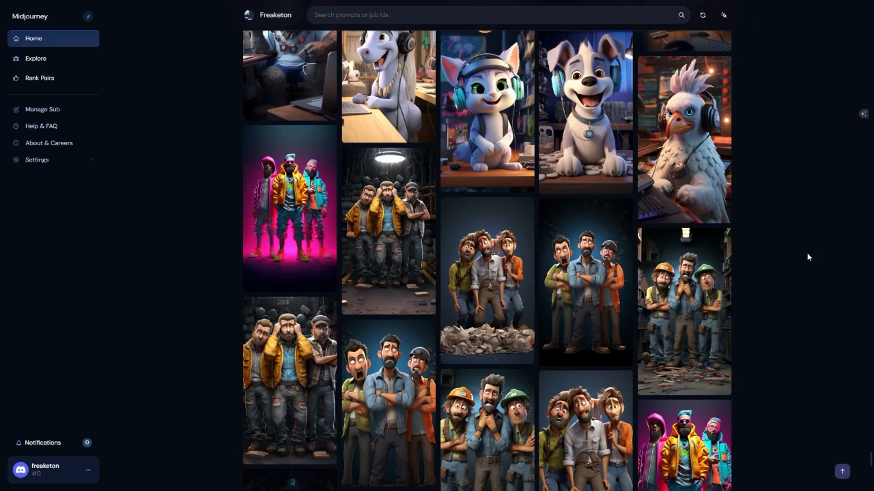
Browse the gallery past the three-man groups and cartoon families to the neon crypto icons and fantasy portraits of women.
scroll(806, 257, "down", 5)
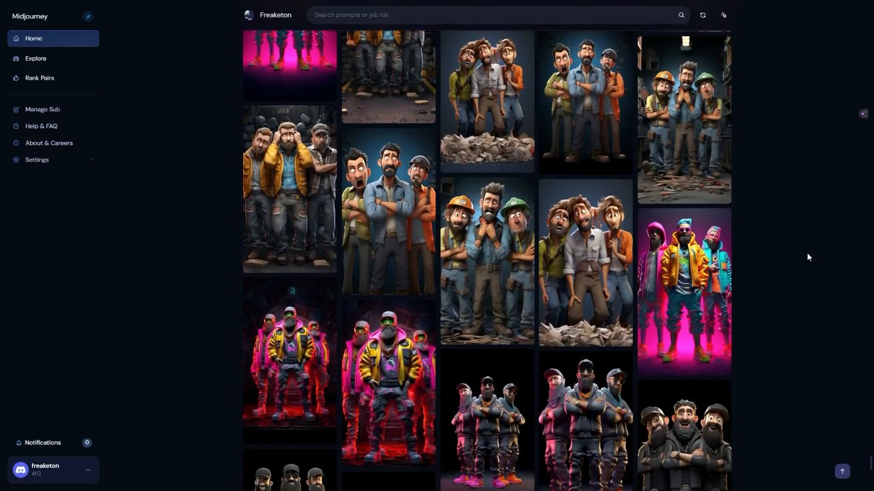
scroll(806, 257, "down", 8)
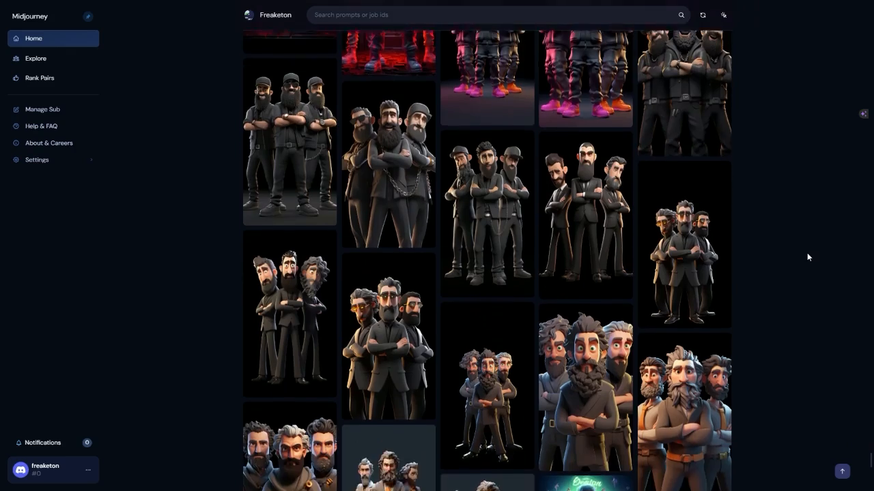
scroll(807, 257, "down", 6)
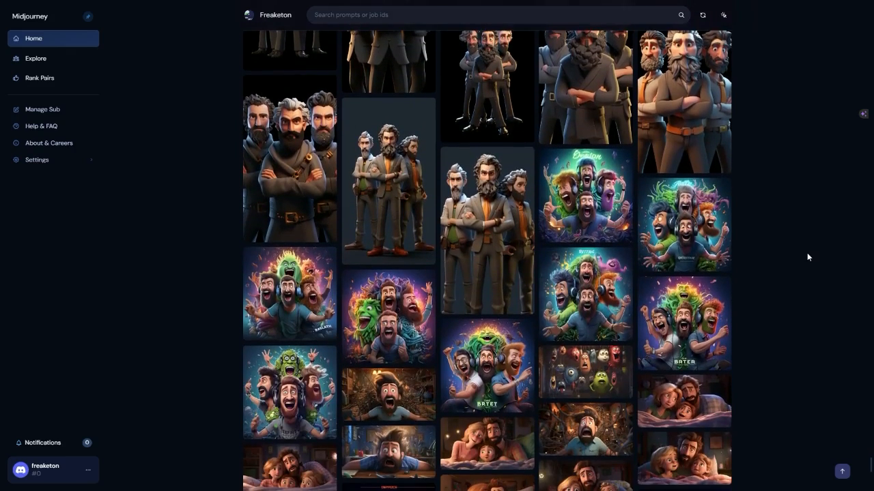
scroll(807, 257, "down", 5)
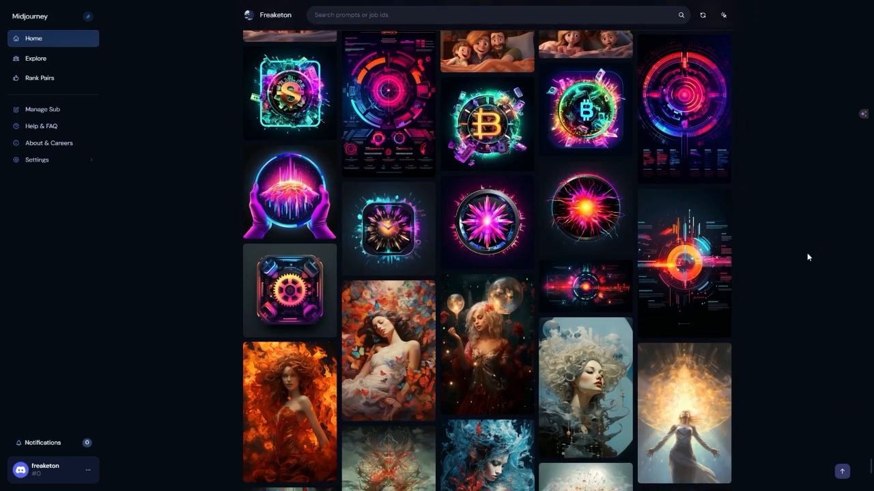
scroll(807, 256, "down", 3)
scroll(807, 257, "down", 1)
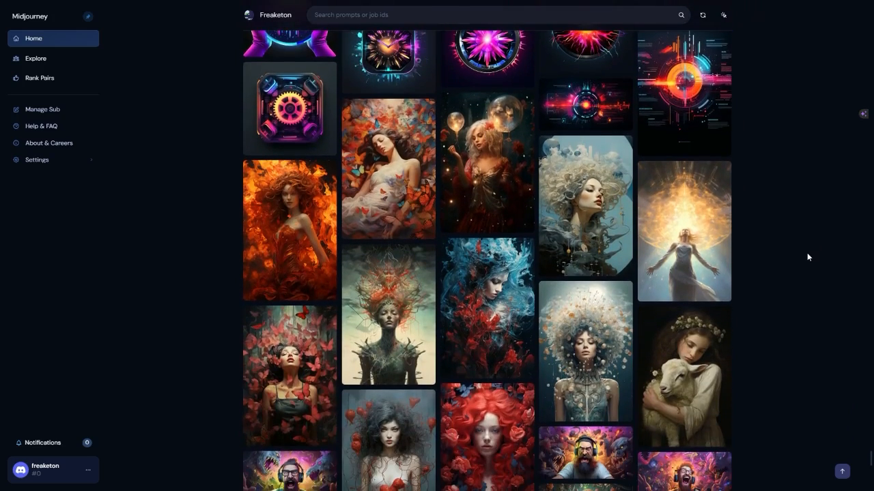
Find the cyberpunk viking and steampunk rabbit images in the gallery, view several with their prompts, and return to the gallery.
scroll(806, 256, "down", 3)
scroll(807, 256, "down", 3)
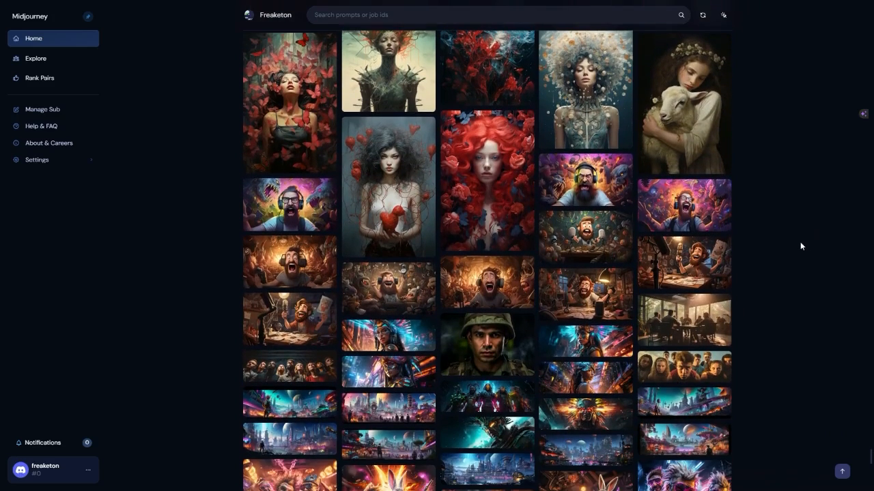
scroll(795, 243, "down", 4)
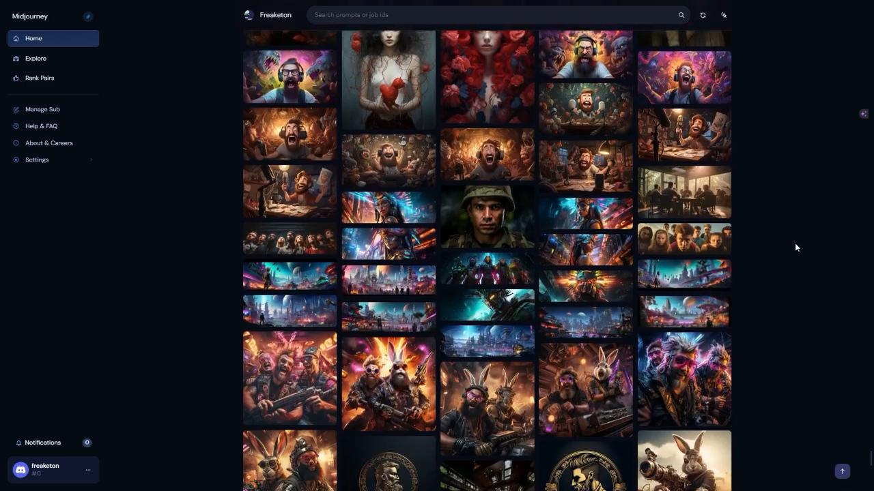
scroll(796, 248, "down", 2)
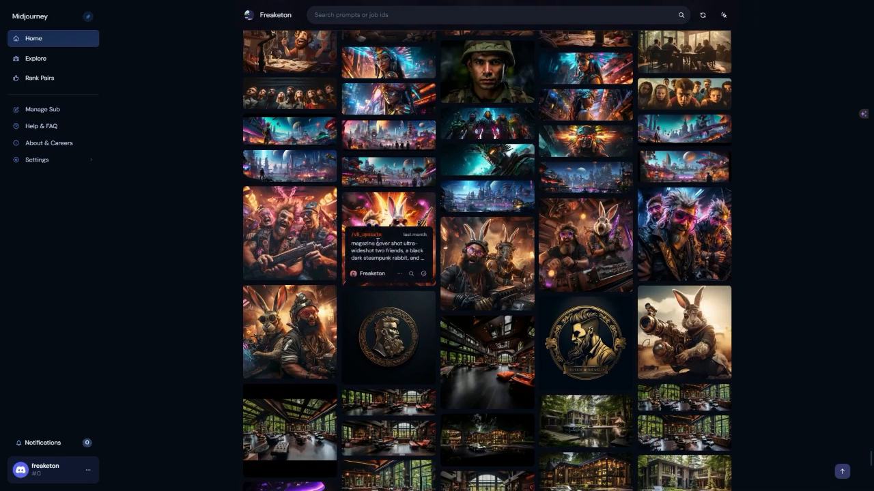
left_click(301, 235)
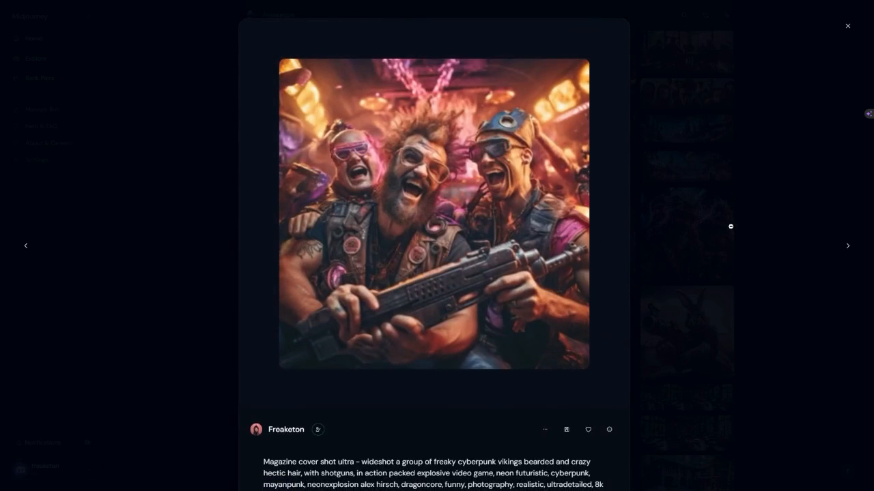
left_click(846, 247)
left_click(846, 247)
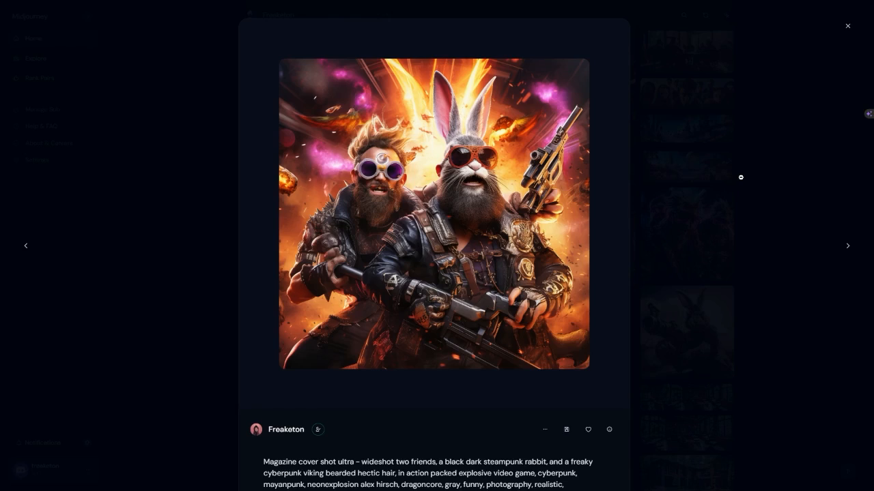
left_click(848, 247)
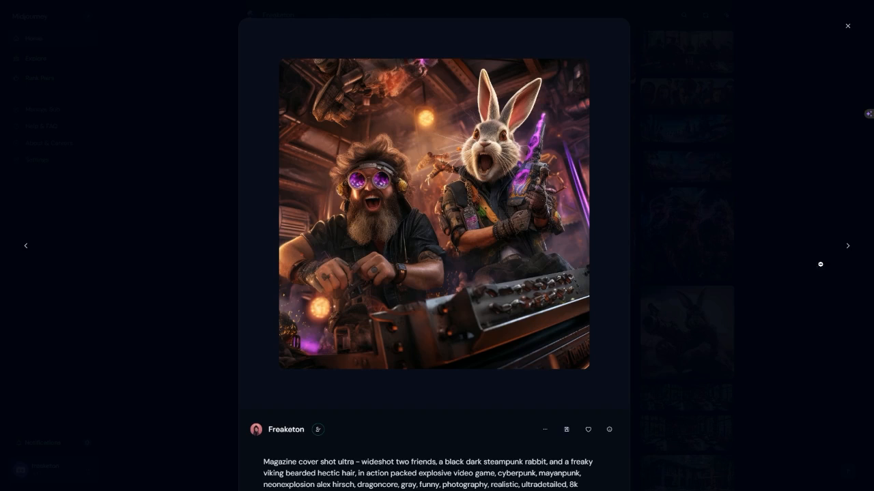
left_click(711, 236)
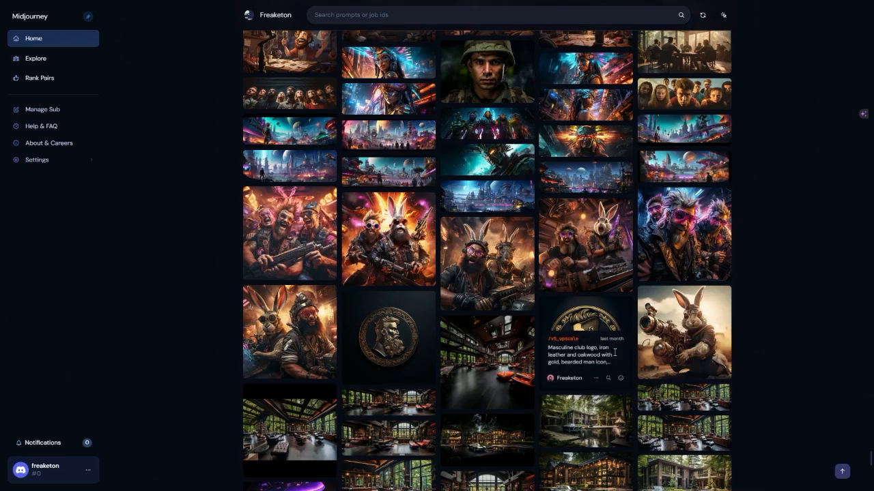
Find the futuristic Mayan video game world banners, view one with its prompt, and return to the gallery.
scroll(568, 272, "down", 1)
scroll(599, 290, "down", 5)
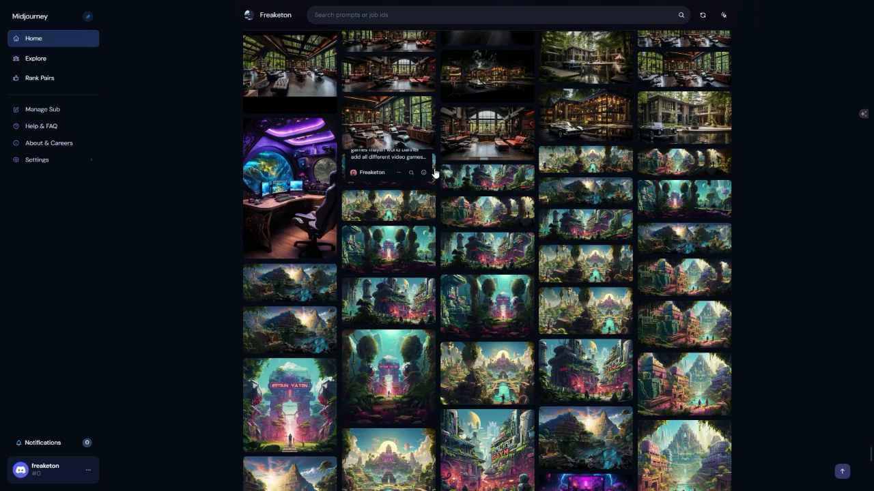
left_click(435, 173)
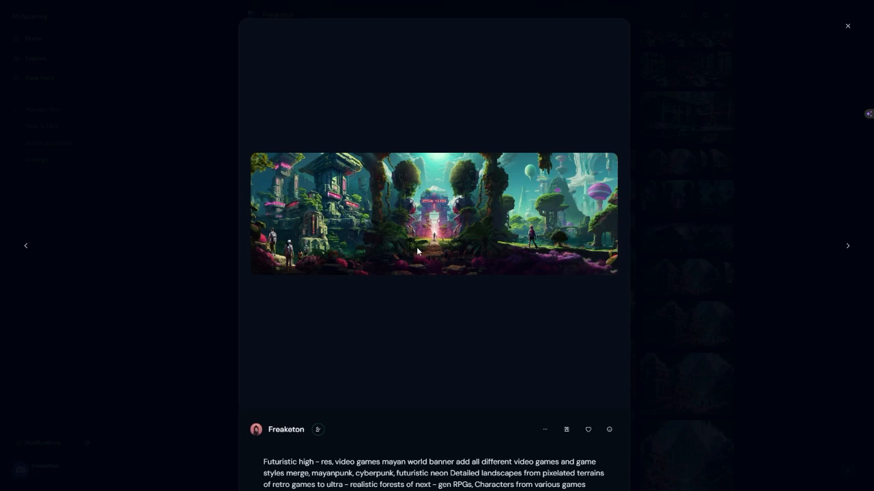
left_click(785, 273)
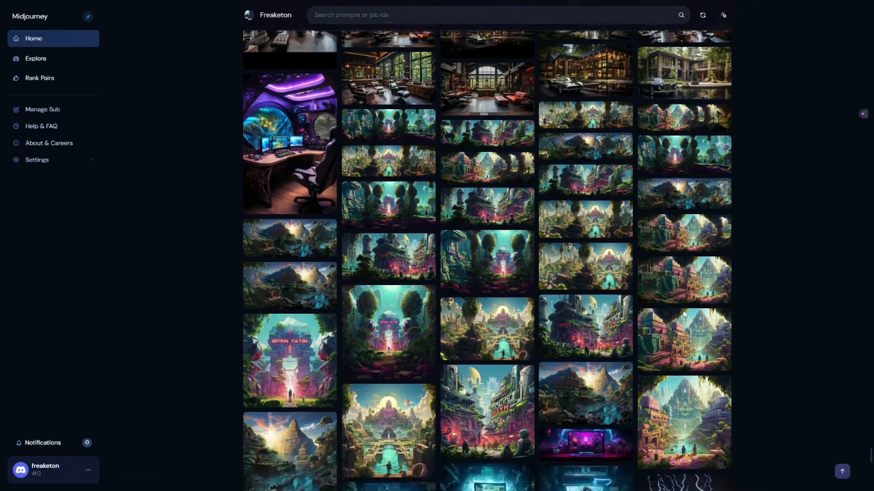
Browse the gallery past the cartoon crowds, hikers, neon infographics and jumping bearded men to the supernova explosion images.
scroll(770, 292, "down", 15)
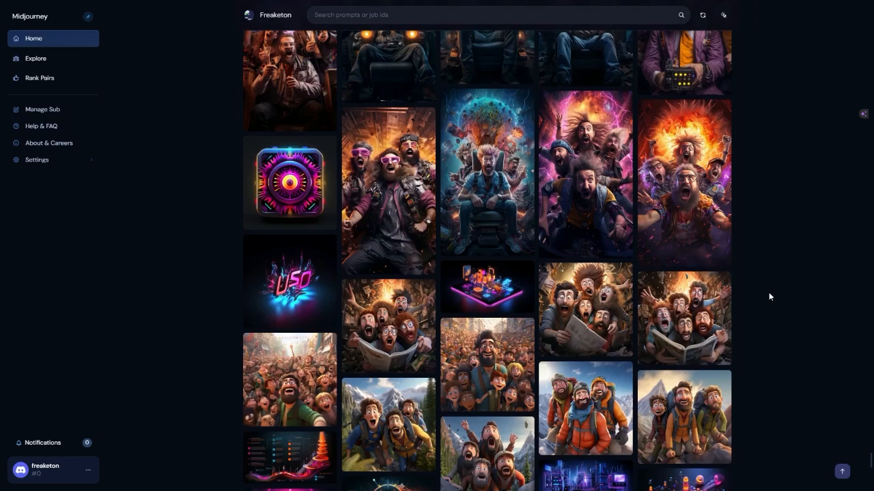
scroll(768, 293, "down", 5)
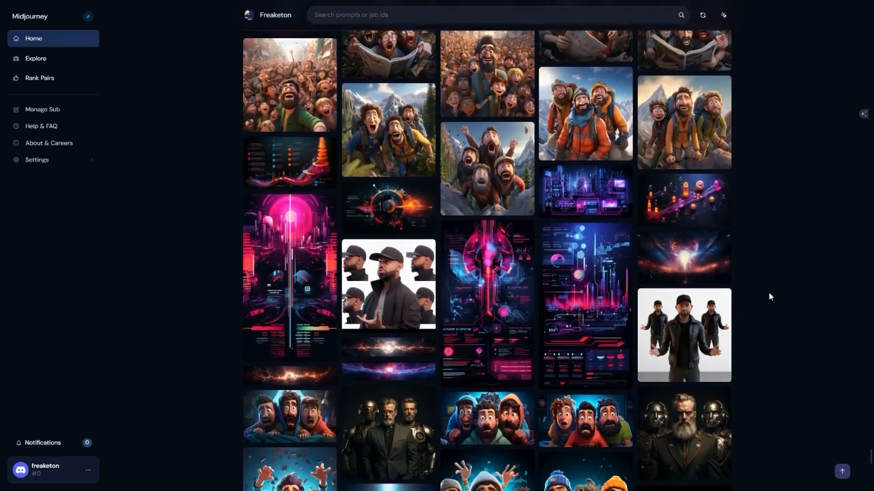
scroll(769, 292, "down", 8)
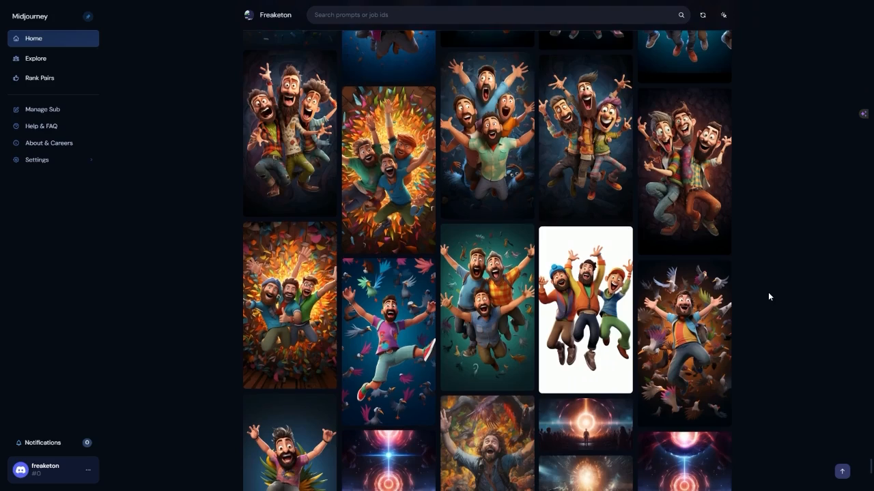
scroll(769, 294, "down", 3)
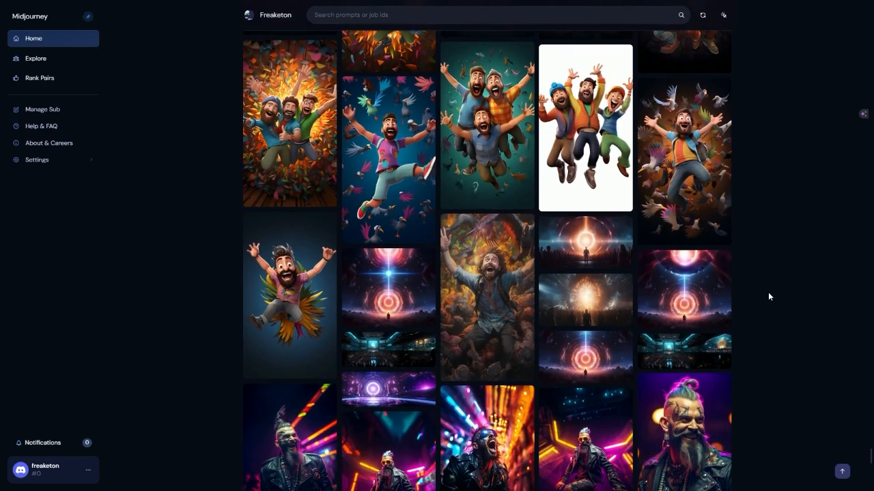
scroll(768, 296, "down", 1)
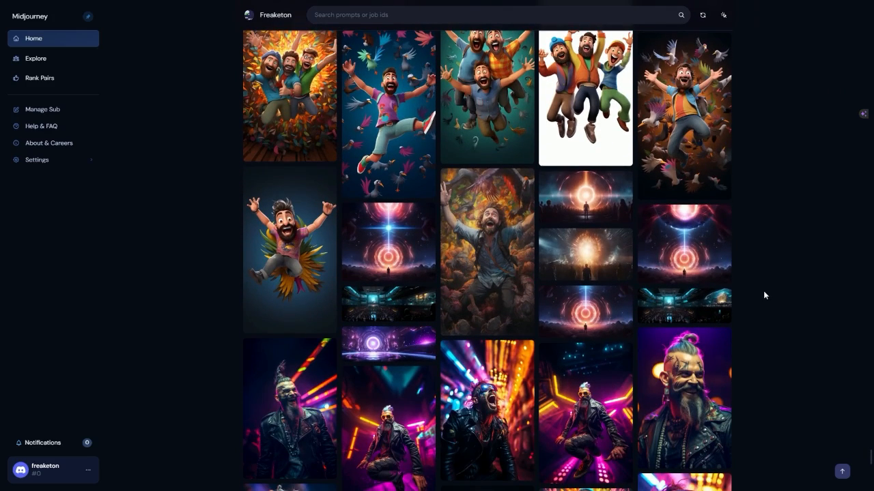
View the supernova explosion images with their neoncore cyberpunk prompt, compare the upscaled image with its four-image grid, and return to the gallery.
left_click(586, 310)
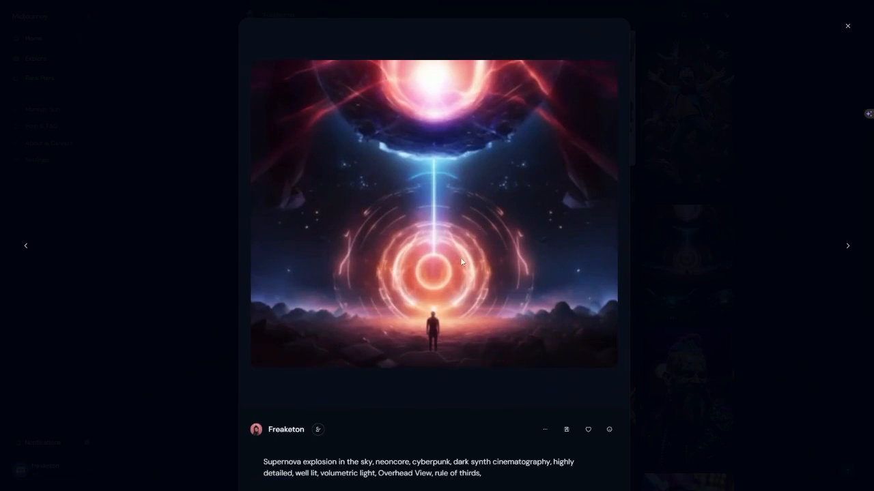
scroll(516, 299, "down", 2)
left_click(286, 442)
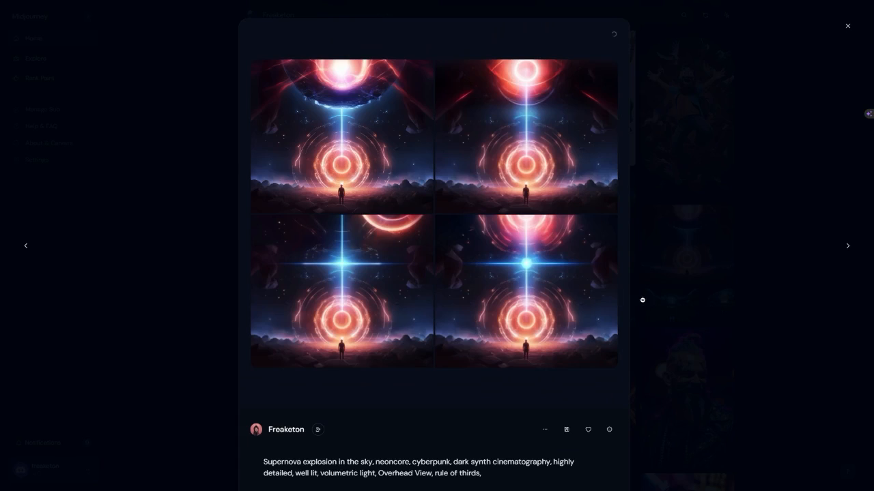
scroll(618, 345, "down", 3)
left_click(632, 315)
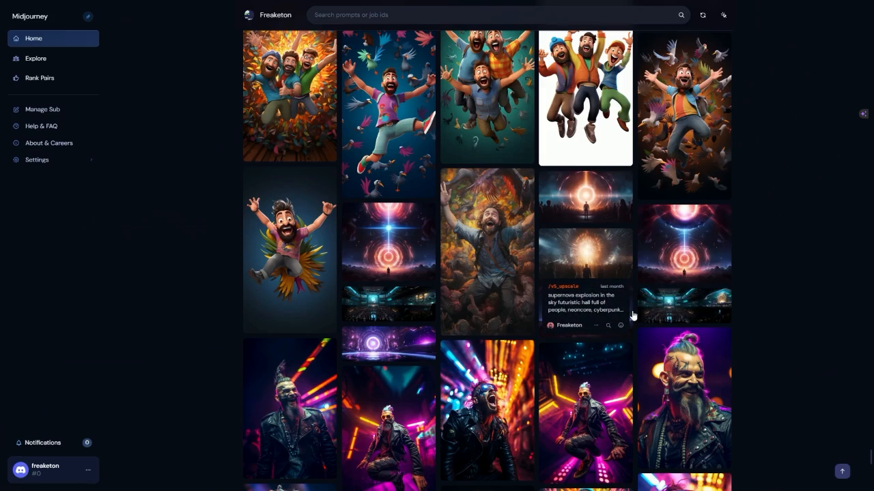
left_click(632, 315)
left_click(798, 335)
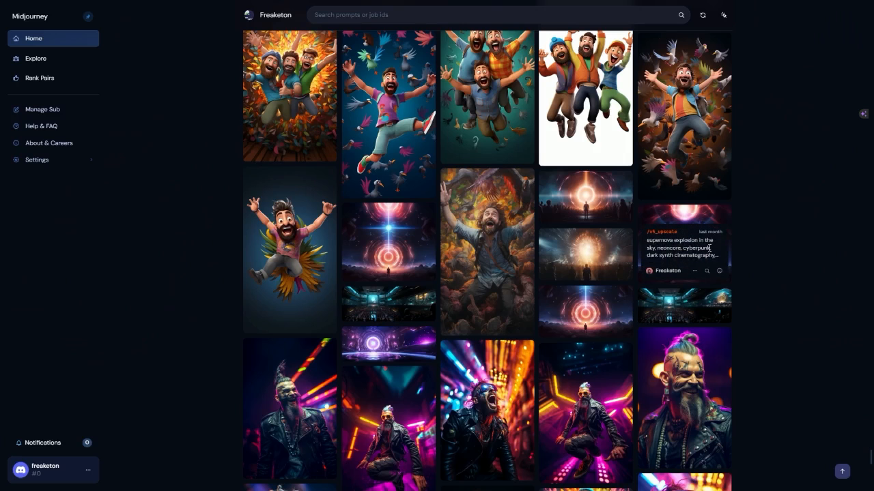
left_click(705, 217)
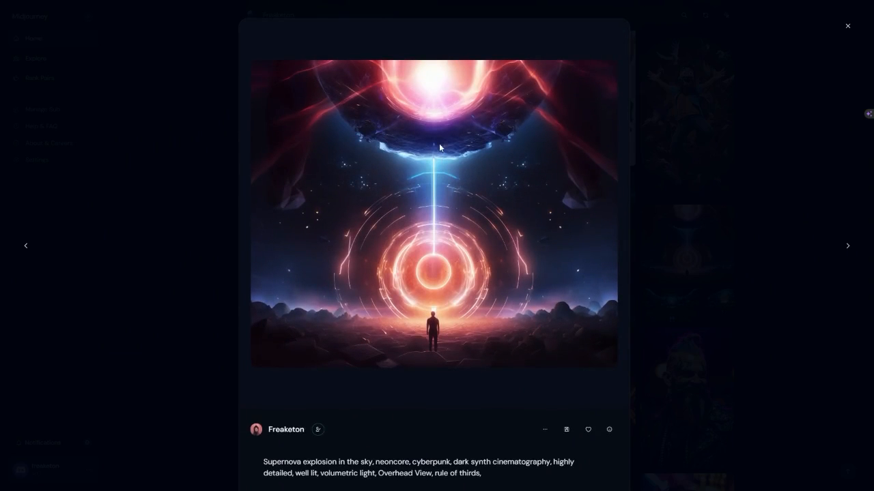
key("Escape")
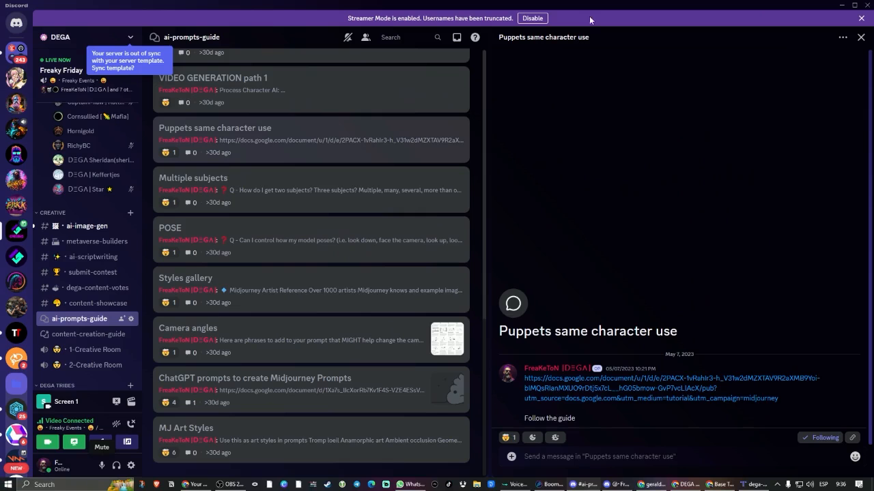
Switch to Discord's ai-image-gen channel and upscale the fourth image of the latest 2D topdown deserted island map.
left_click(102, 226)
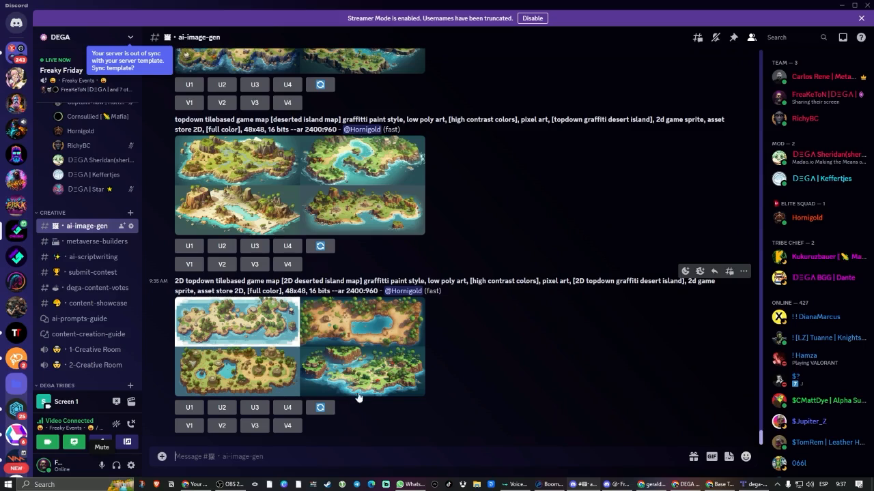
left_click(287, 407)
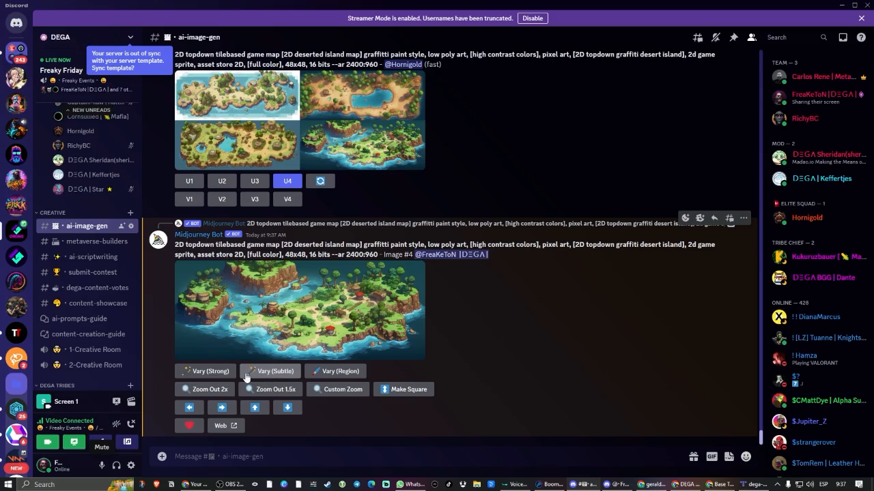
Start a region variation of the upscaled island map and mark a rectangle over the water and shore at its lower left.
left_click(340, 374)
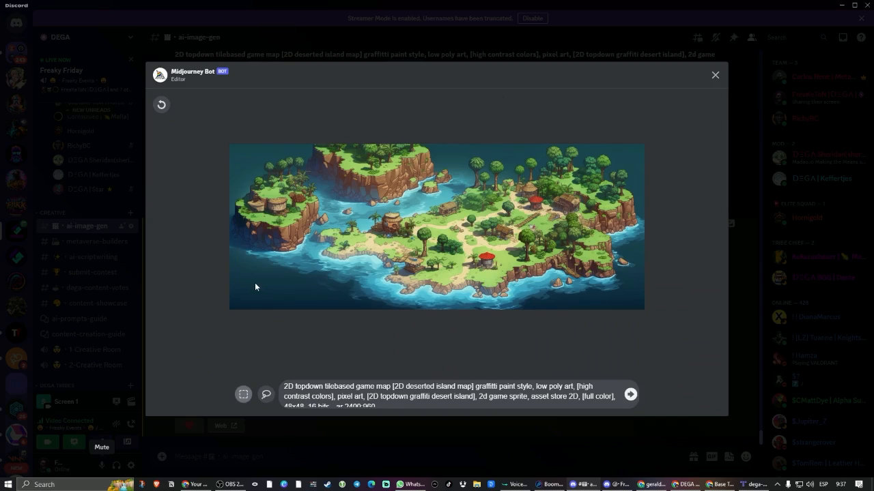
mouse_move(254, 282)
left_mouse_down()
mouse_move(363, 279)
mouse_move(350, 233)
mouse_move(388, 222)
left_mouse_up()
left_click_drag(390, 220, 390, 220)
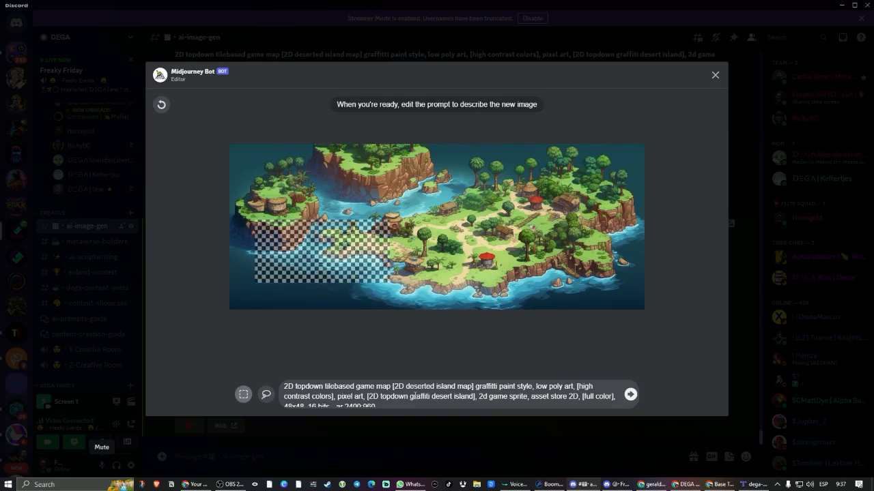
scroll(461, 393, "down", 1)
scroll(467, 394, "up", 1)
left_click_drag(394, 387, 472, 386)
type("Pirate Ship")
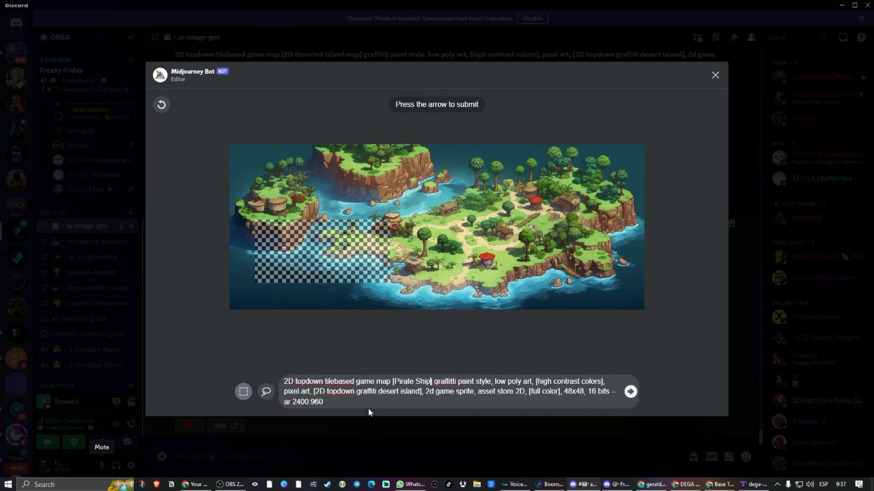
Replace the whole region prompt with "Pirate ship 48x48 pixel art 16 bits" and submit the variation.
key("ctrl+a")
type("Pirate ship ")
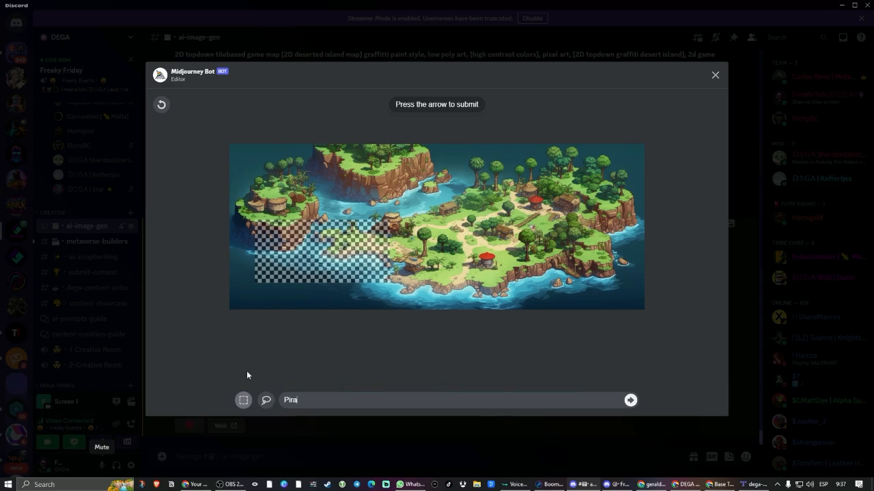
type("48x48 pixel art 16 bits")
key("Return")
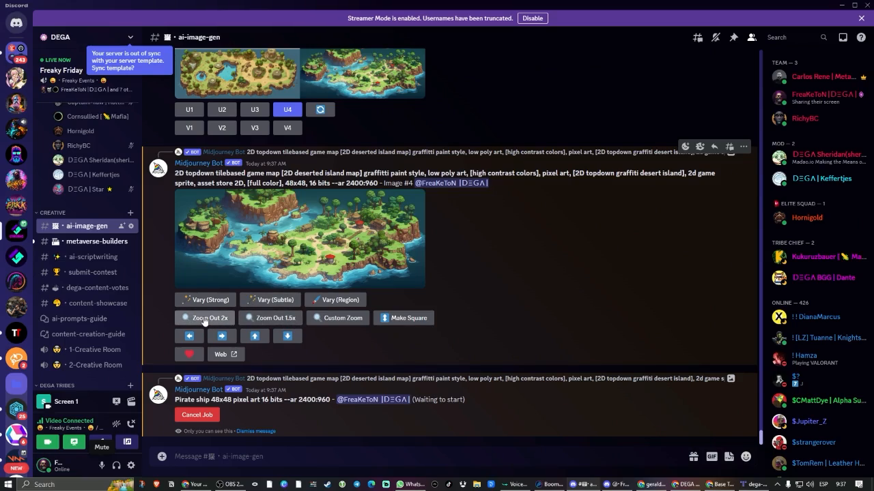
Start a custom zoom of the upscaled island map, replace "deserted island map" with "urban graffitti city" in the prompt, and submit at zoom 2.
left_click(342, 230)
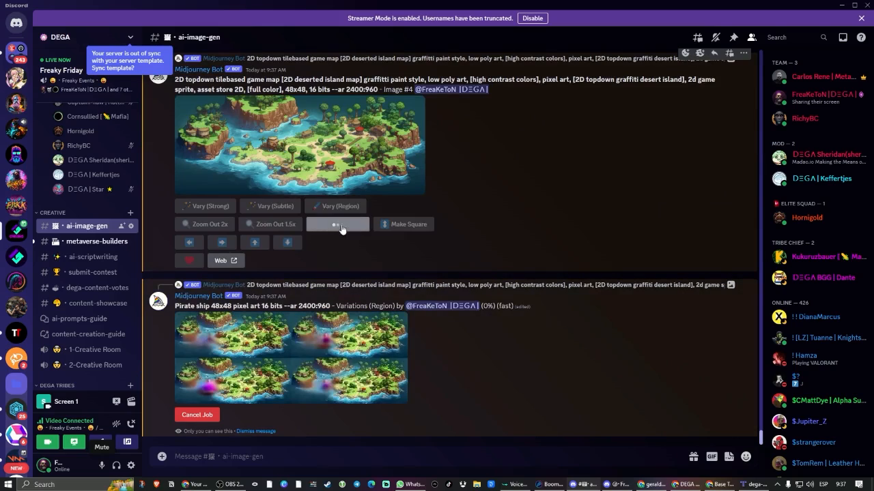
scroll(458, 261, "down", 1)
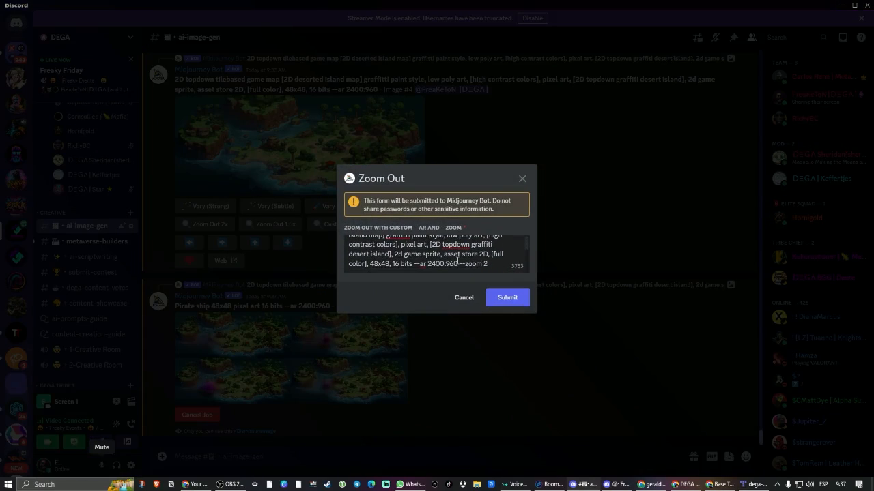
scroll(457, 256, "up", 2)
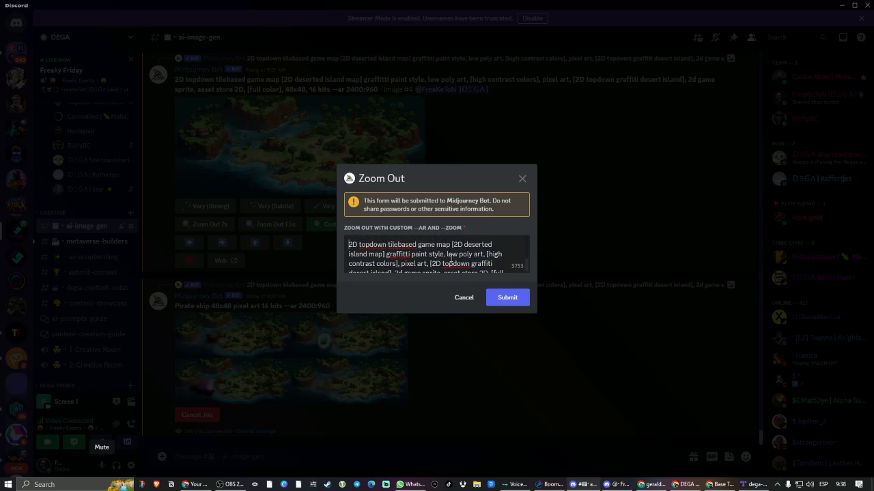
left_click(384, 254)
left_click(464, 244, "shift")
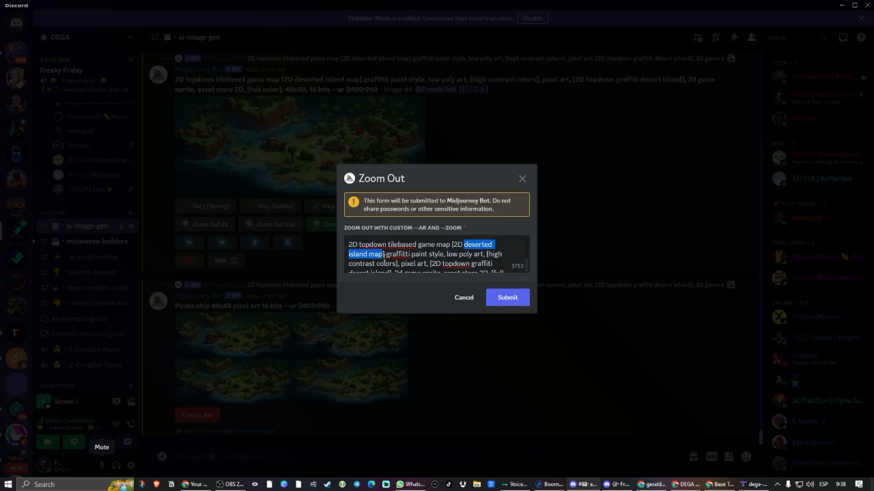
type("urban graffiti")
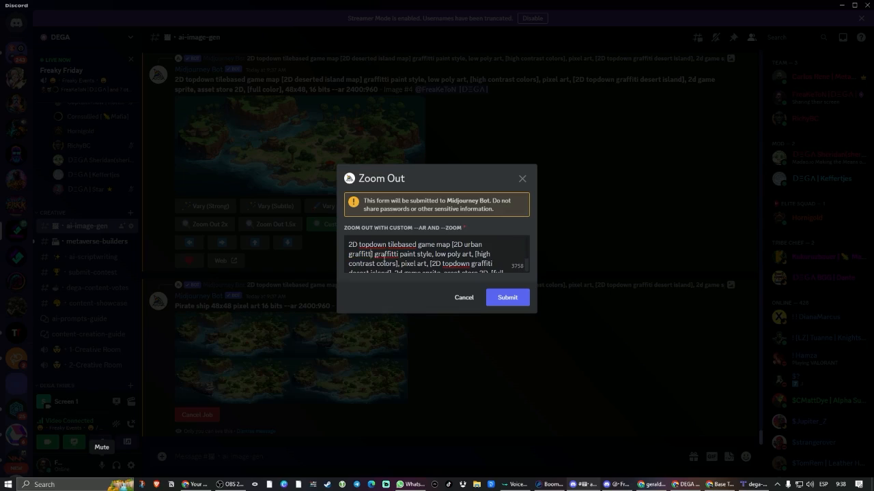
type("i city")
scroll(462, 254, "down", 1)
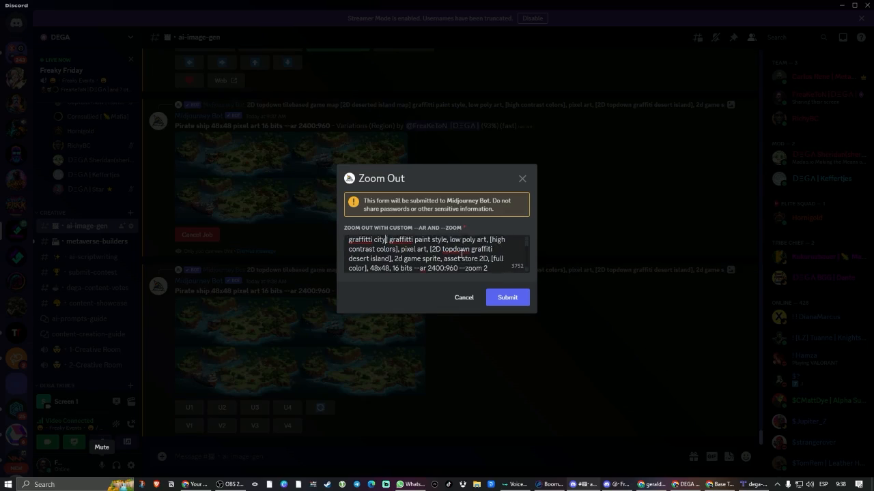
scroll(461, 254, "down", 1)
scroll(442, 251, "up", 2)
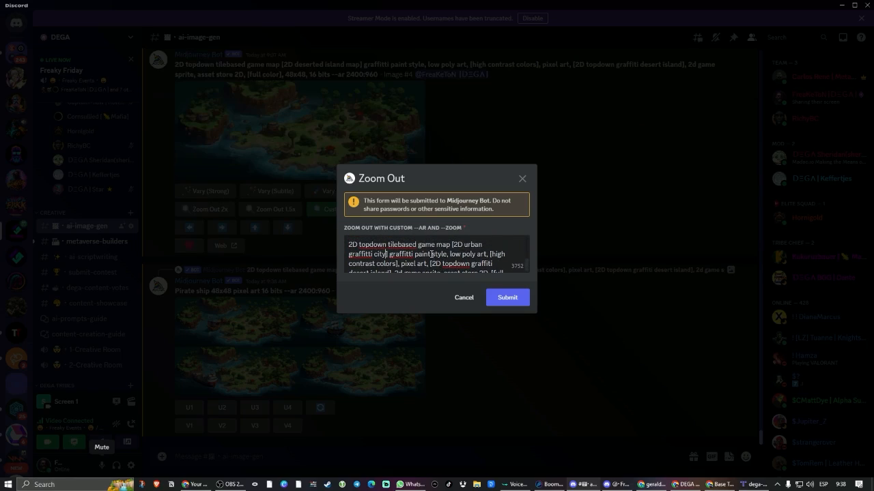
scroll(432, 253, "down", 2)
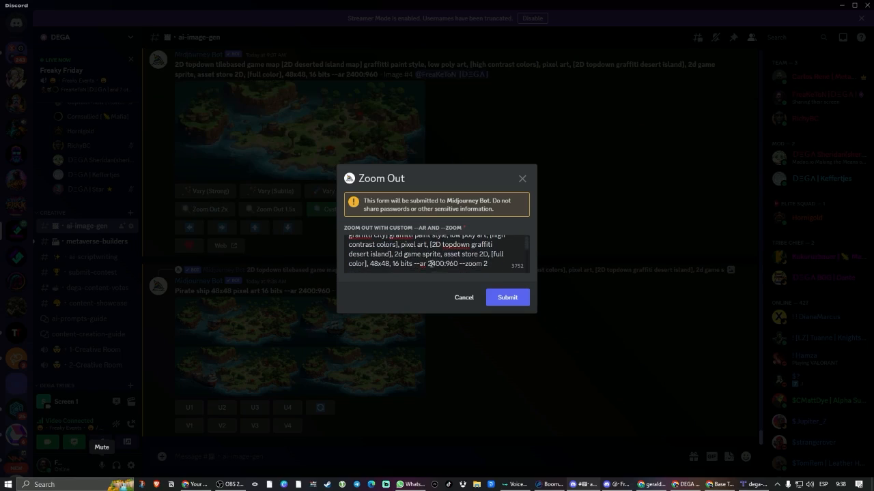
left_click(528, 298)
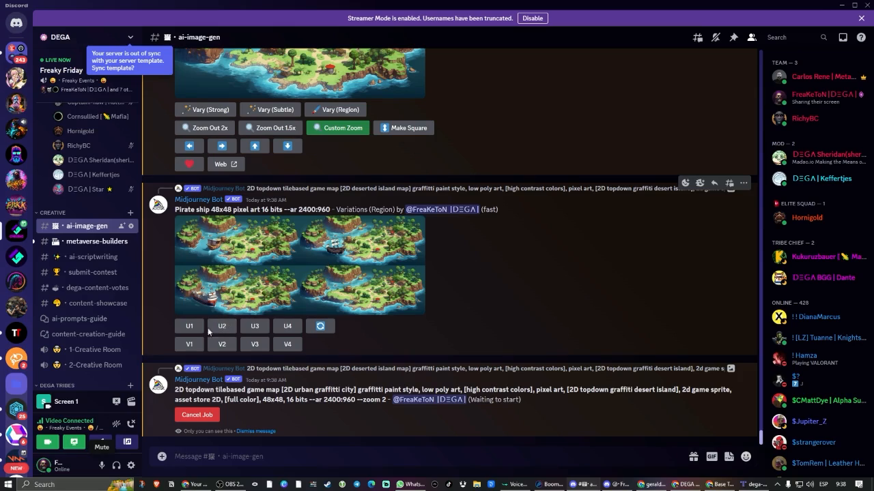
View the pirate ship variation grid enlarged, and extend the upscaled island map upward with Pan Up using its existing prompt.
left_click(336, 267)
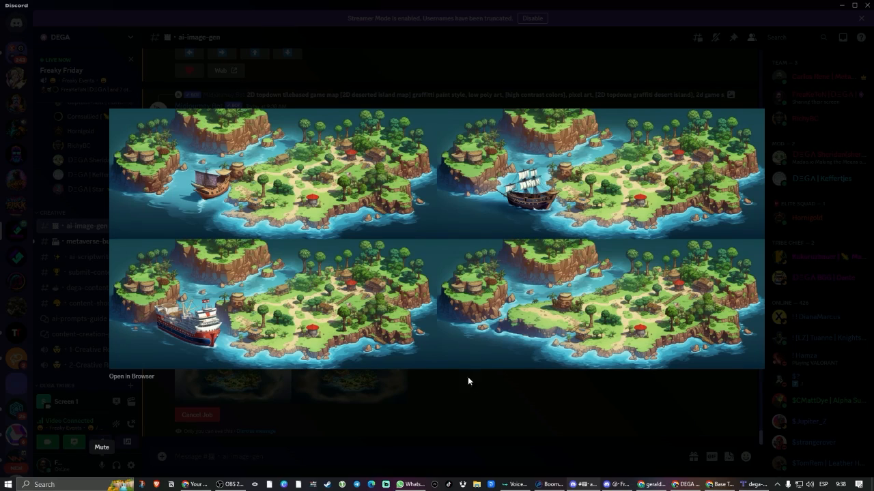
left_click(496, 406)
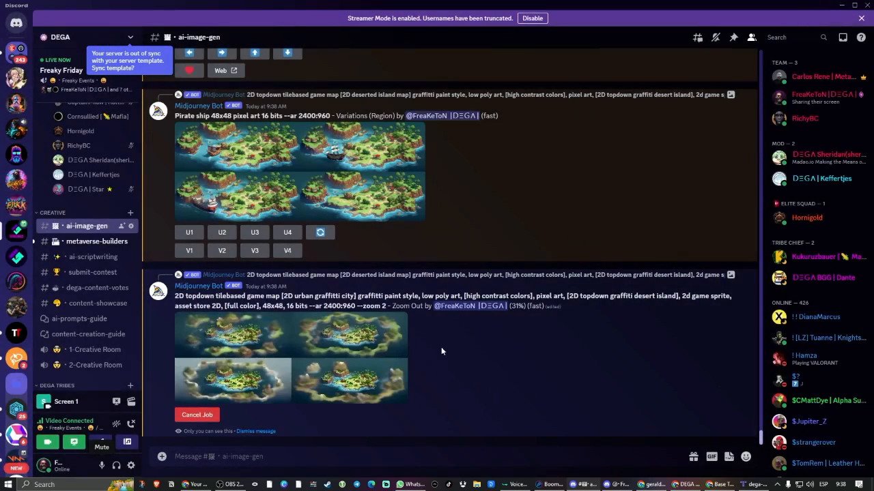
scroll(404, 295, "up", 5)
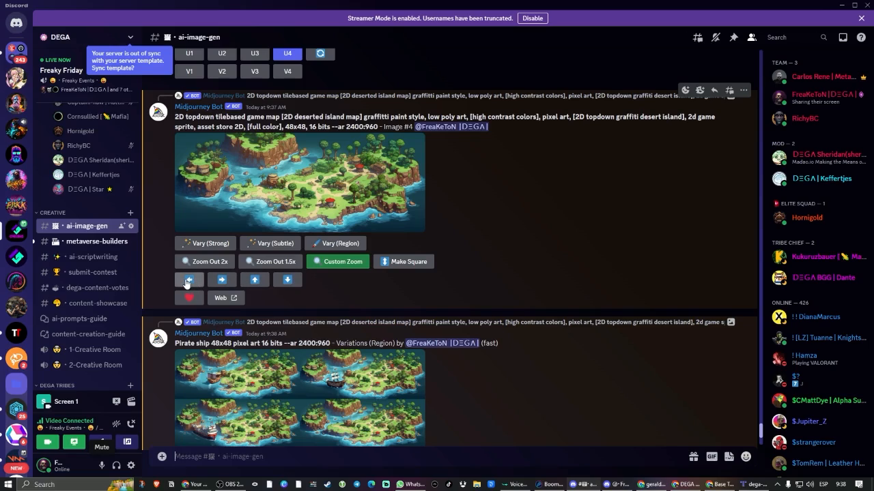
left_click(255, 281)
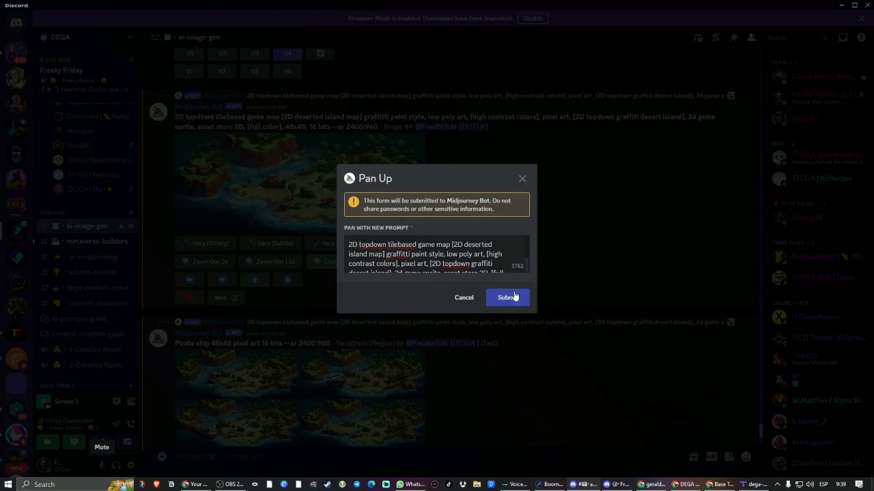
left_click(512, 297)
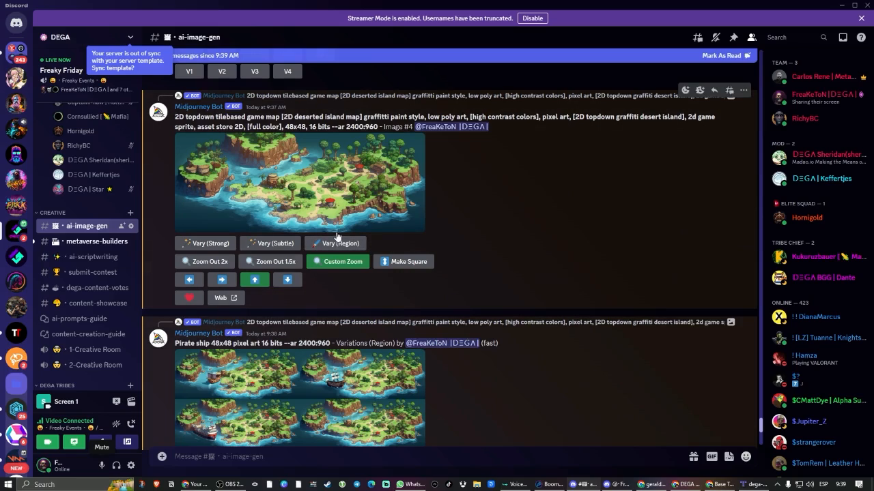
Examine the enlarged grids of the urban graffitti city zoom-out and of the Pan Up island map.
scroll(501, 334, "down", 2)
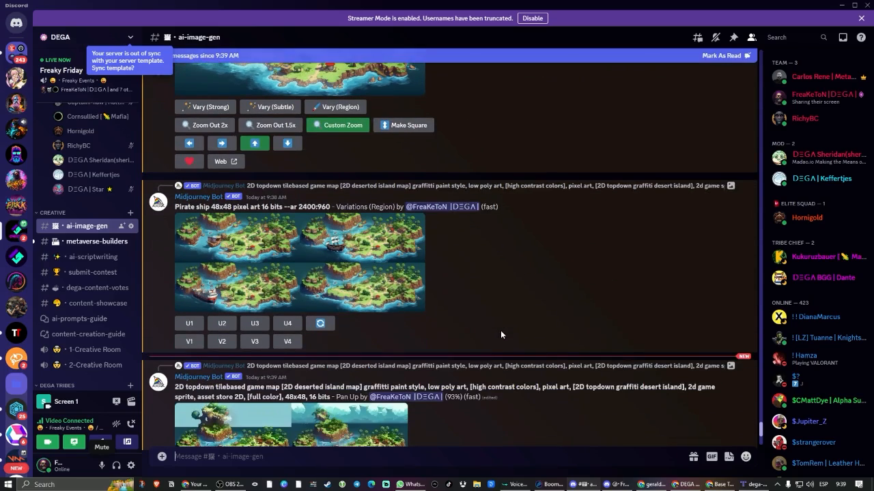
scroll(501, 331, "down", 2)
scroll(506, 324, "down", 2)
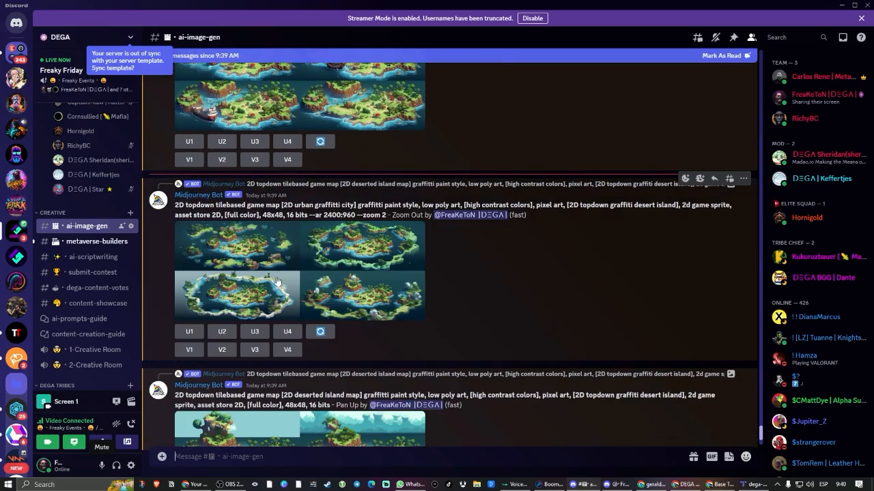
left_click(340, 272)
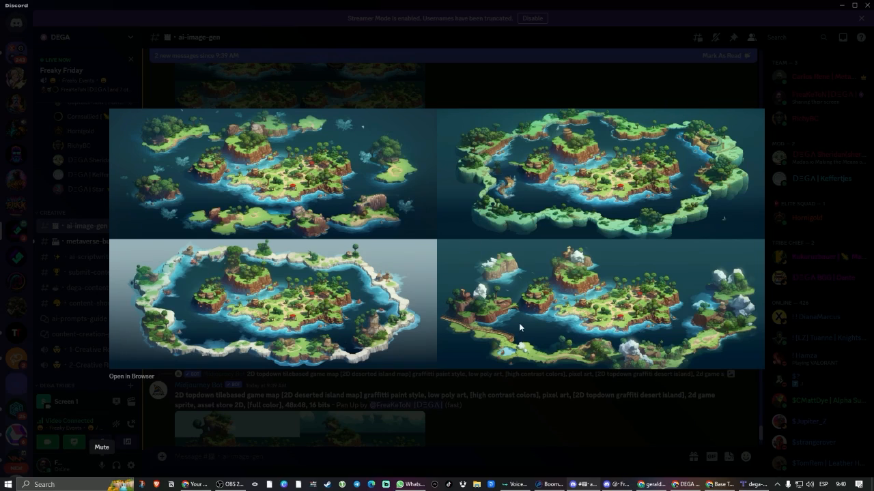
left_click(519, 392)
scroll(484, 372, "down", 3)
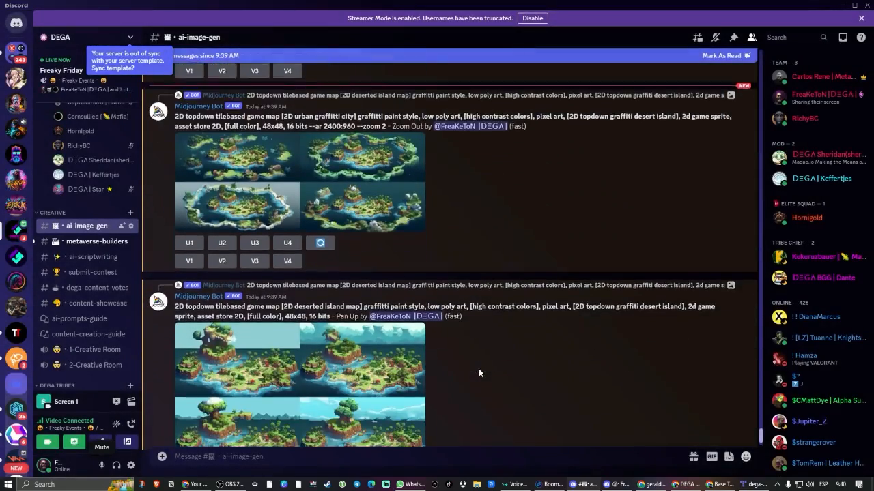
left_click(396, 347)
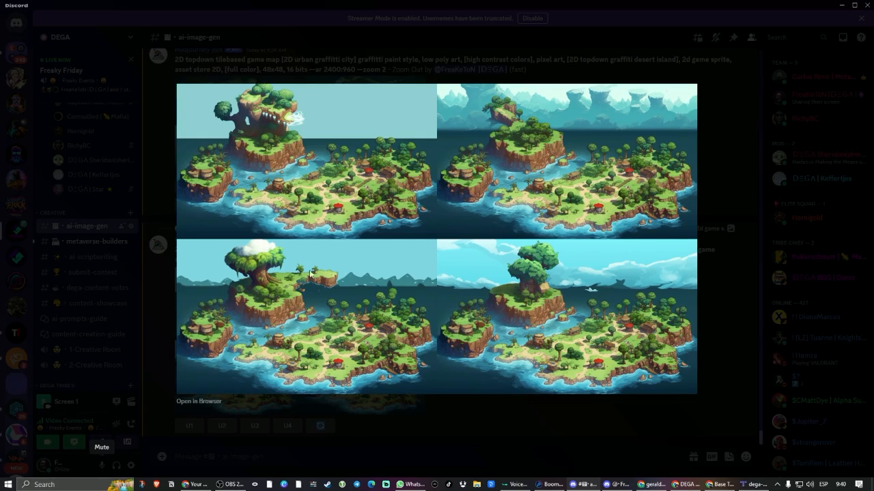
left_click(483, 418)
Upscale the third Pan Up image and extend it downward with Pan Down using its existing prompt.
left_click(254, 425)
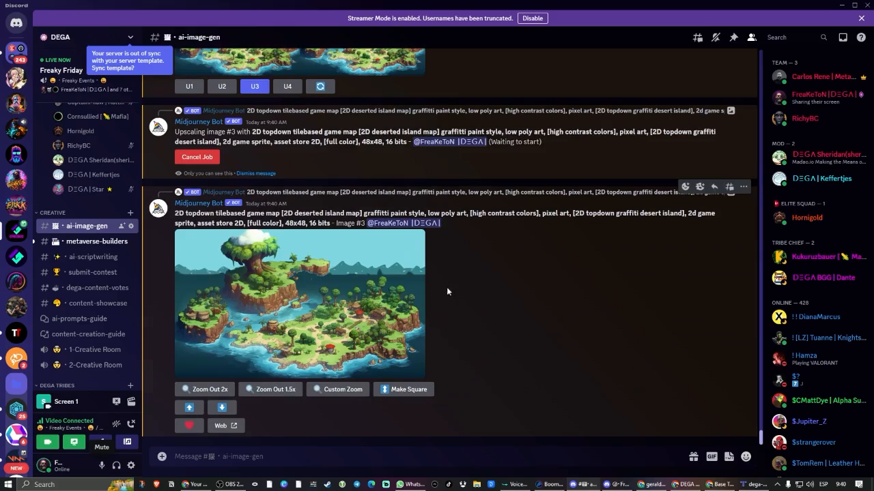
left_click(230, 408)
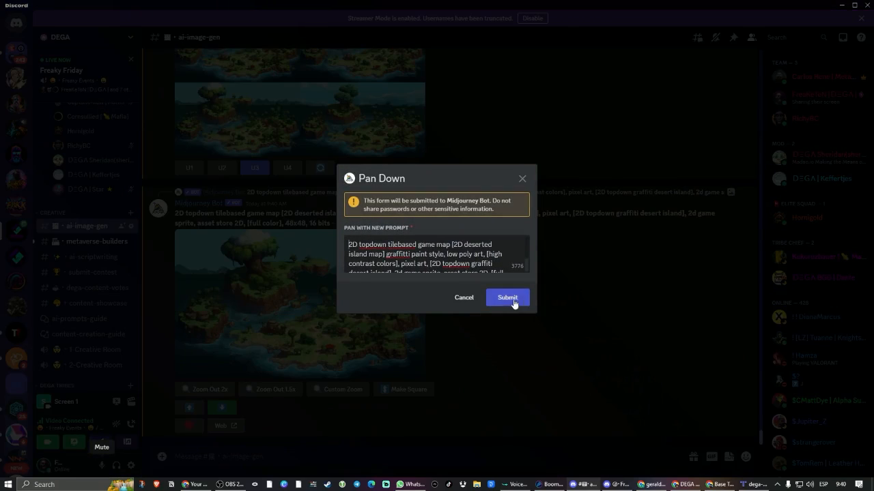
left_click(508, 298)
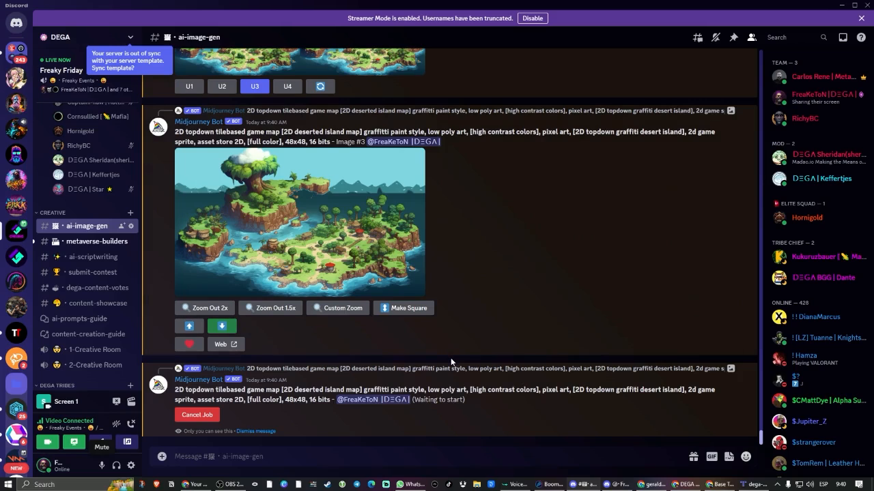
scroll(462, 373, "up", 2)
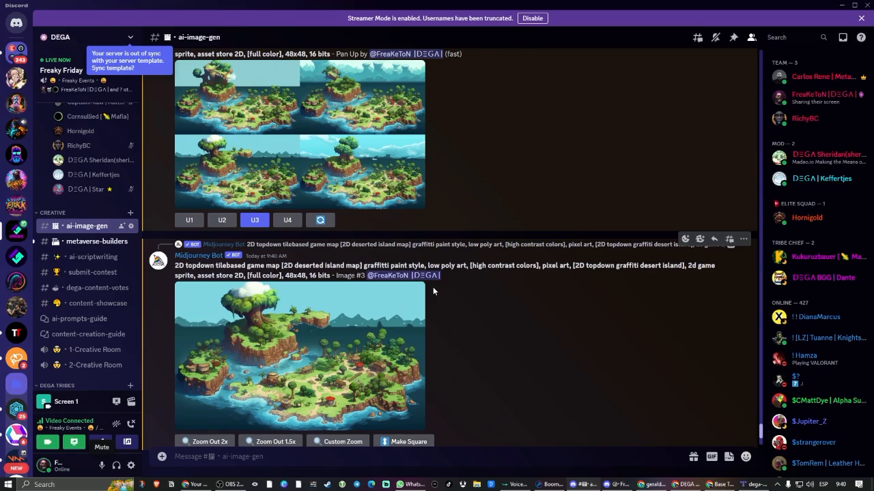
Copy the modern urban futuristic map prompt from the metaverse-builders channel and return to ai-image-gen.
left_click(86, 241)
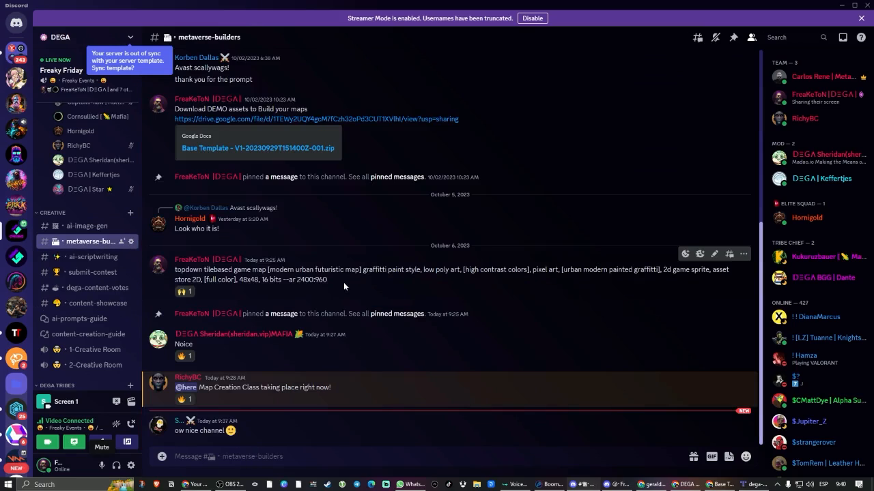
left_click_drag(344, 282, 169, 274)
left_click(85, 226)
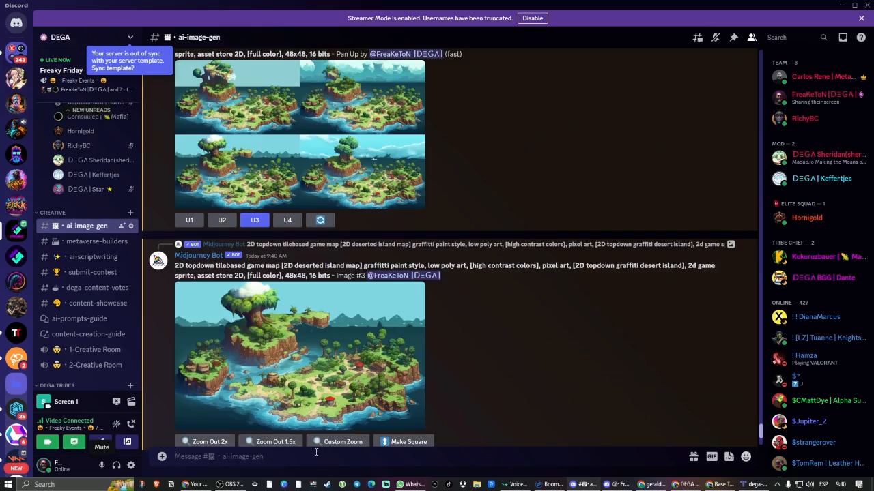
Generate images with the /imagine command using the copied modern urban futuristic map prompt.
type("/")
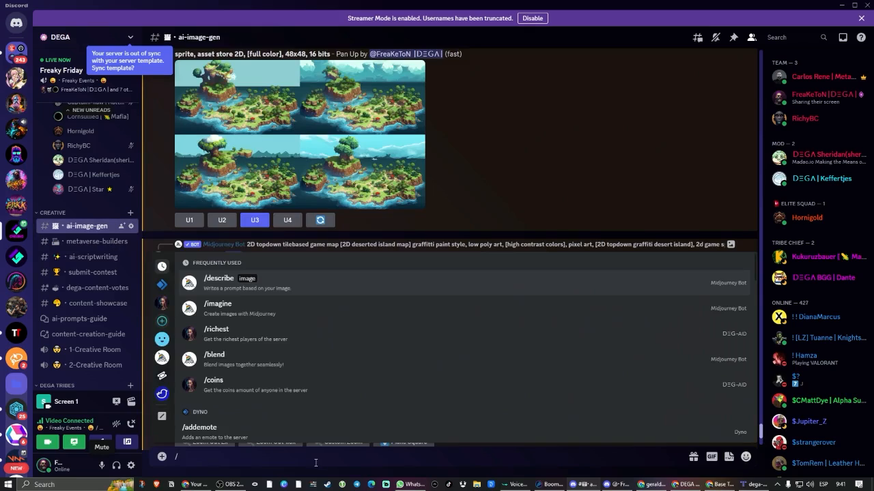
key("Down")
key("Return")
key("Return")
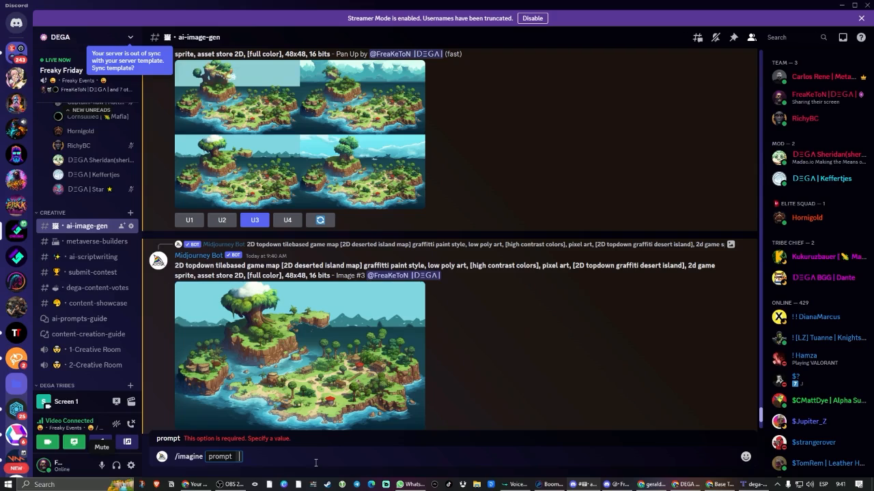
type("topdown tilebased game map [modern urban futuristic map] graffiti paint style, low poly art, [high contrast colors], pixel art, [urban modern painted graffiti], 2d game sprite, asset store 2D, [full color], 48x48, 16 bits --ar 2400:960")
key("Return")
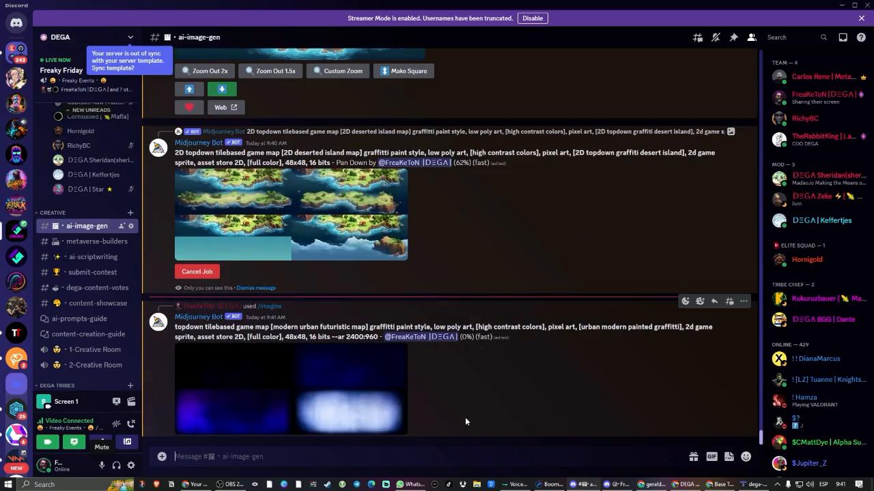
Switch to the browser and view the Tiled website at mapeditor.org and the Base Template - V1 folder in Google Drive.
key("alt+Tab")
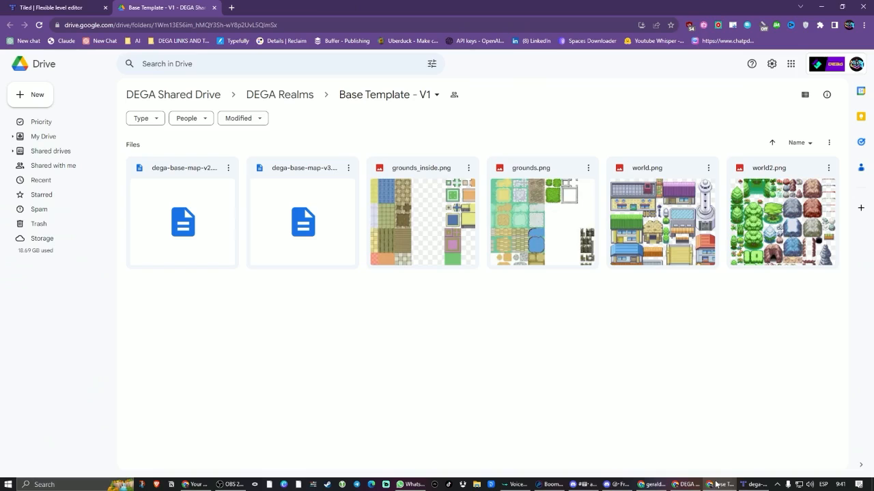
left_click(62, 9)
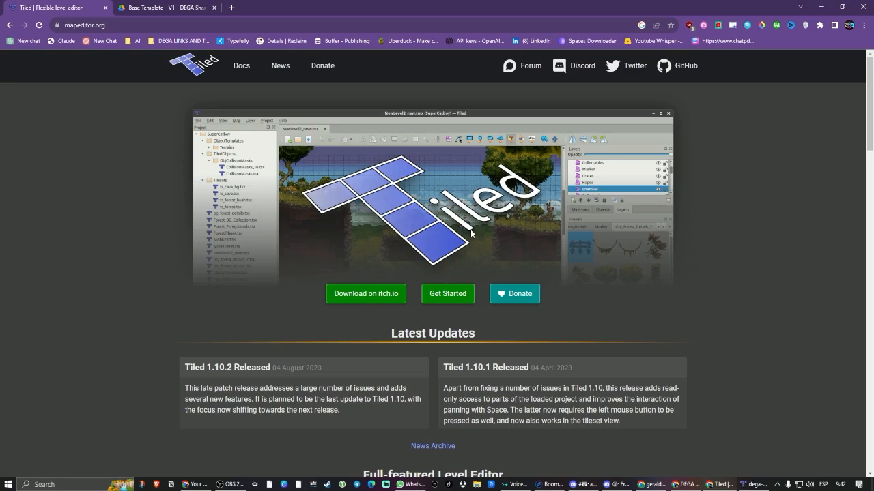
left_click(165, 9)
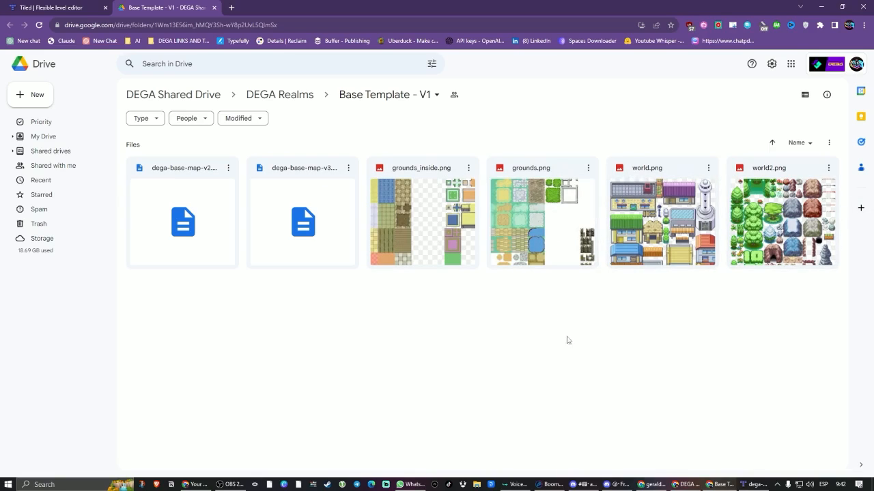
left_click(78, 15)
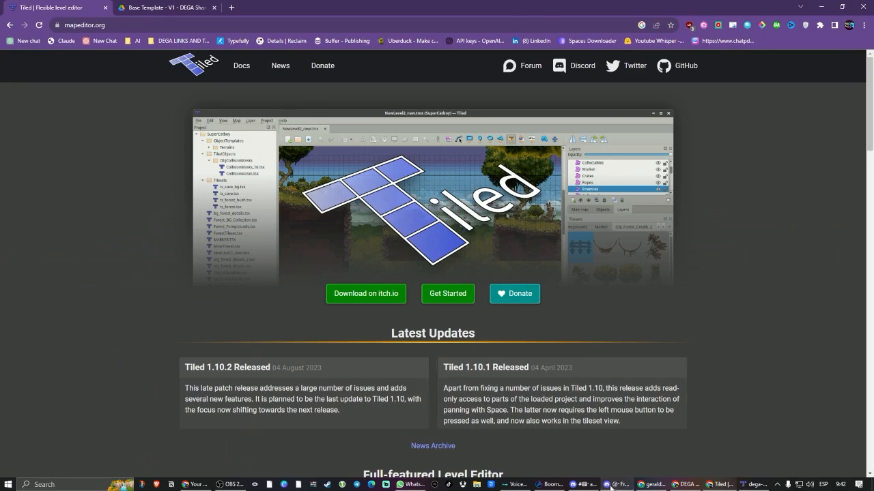
Switch back to Discord and view the enlarged grids of the modern urban futuristic map and the Pan Down island map.
left_click(615, 484)
left_click(295, 346)
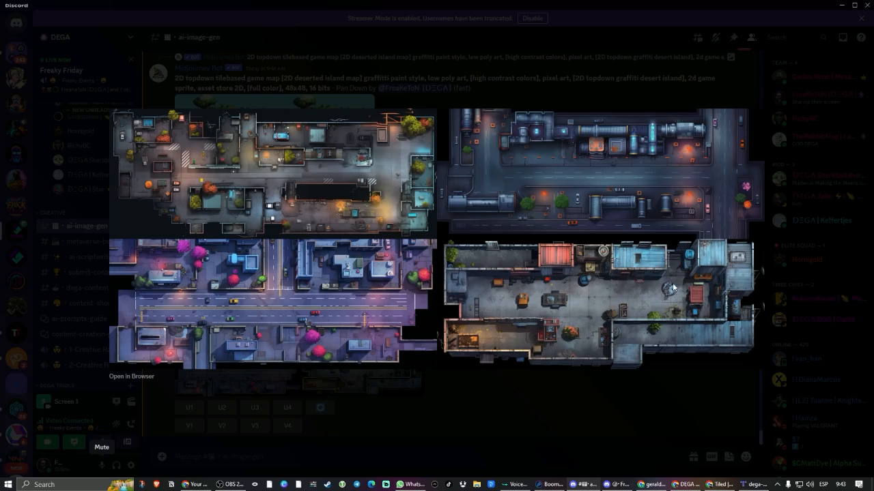
left_click(515, 411)
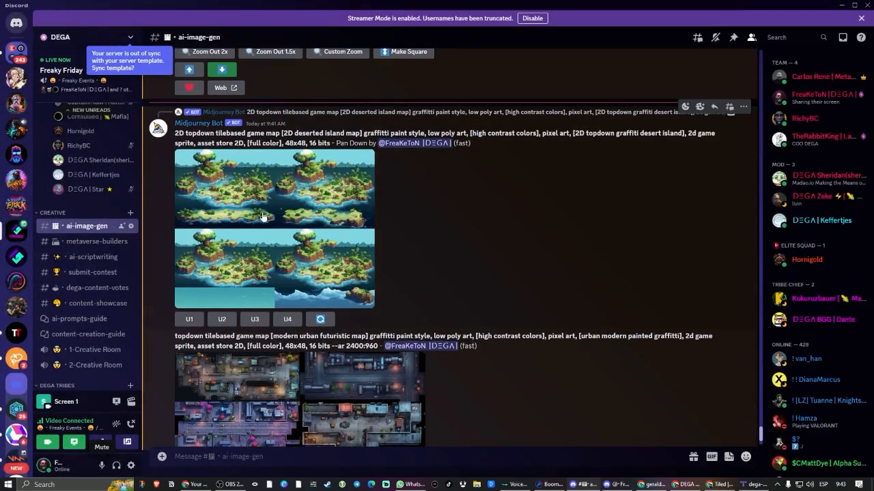
left_click(262, 217)
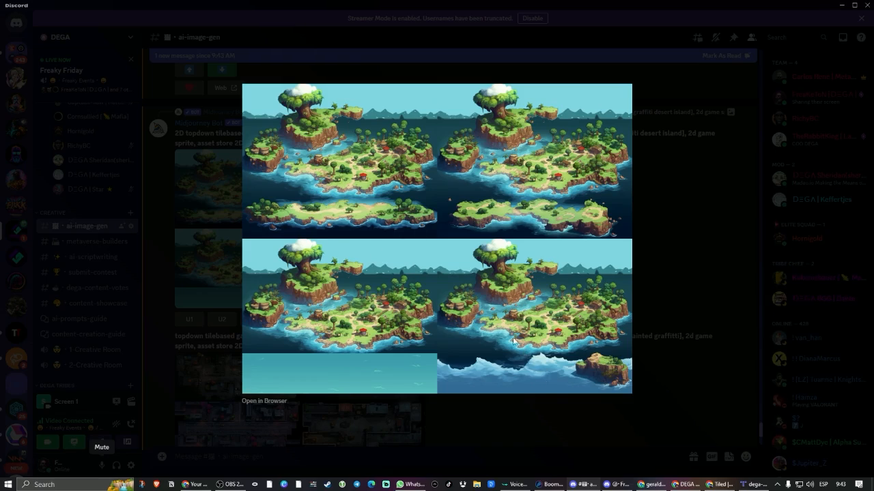
Close the island map preview and view the enlarged modern urban futuristic map further down the channel.
key("Escape")
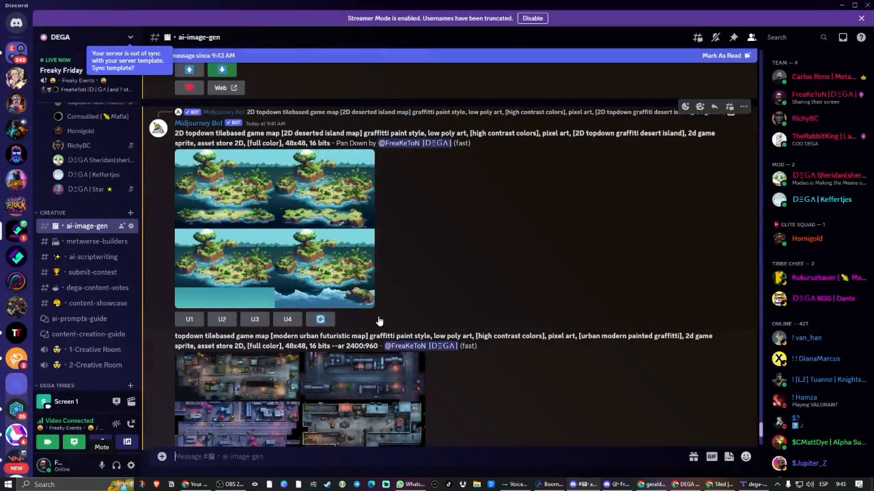
scroll(380, 320, "down", 5)
left_click(402, 345)
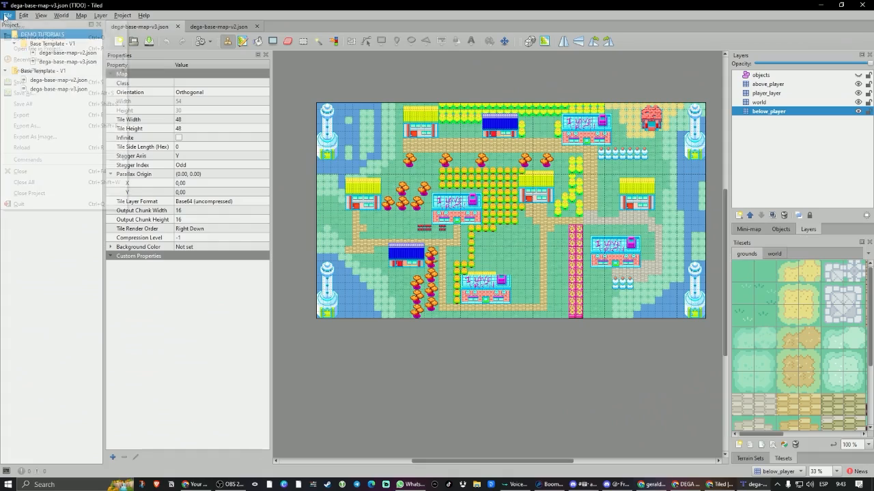
Switch to Tiled and create a new project named FREAKY FRIDAYS in the DEMO TUTORIALS folder.
left_click(13, 14)
mouse_move(41, 32)
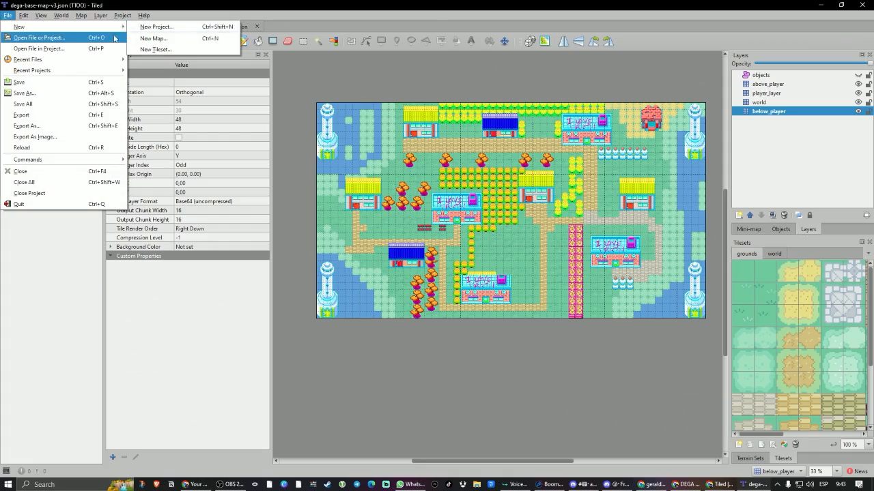
left_click(208, 22)
type("FREAK")
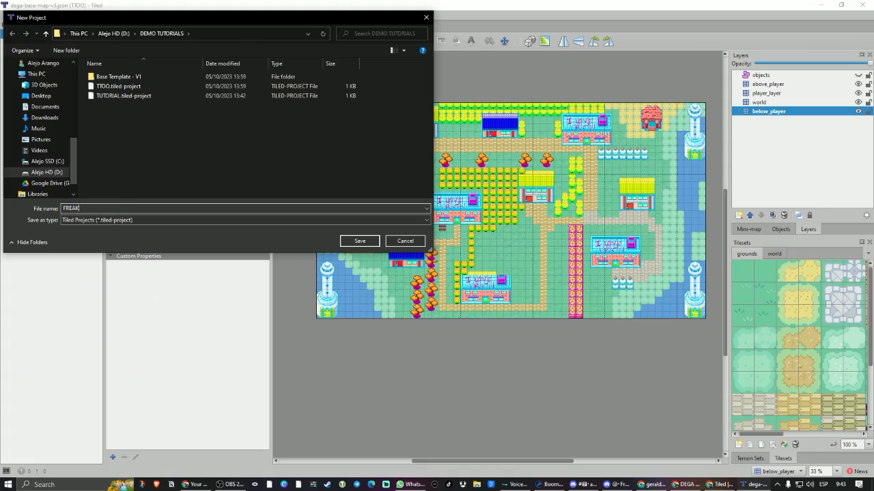
type("Y FRIDAYS")
key("Return")
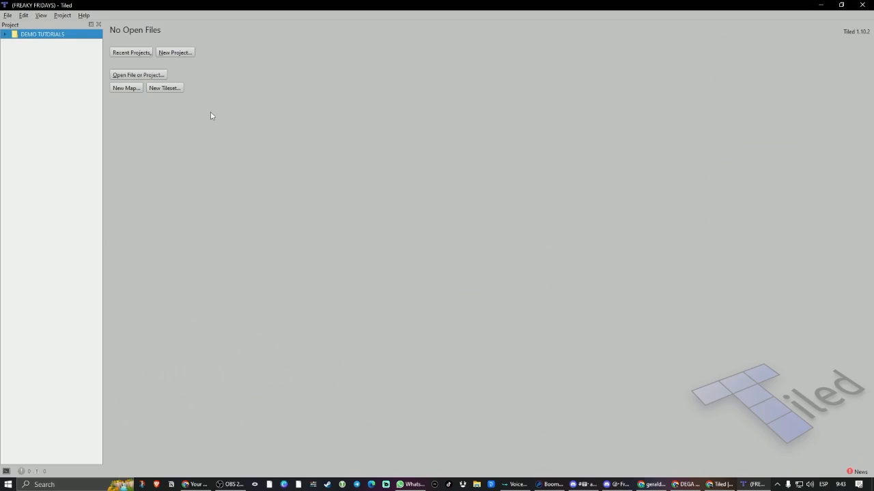
Open dega-base-map-v3.json from the Base Template - V1 folder.
left_click(162, 79)
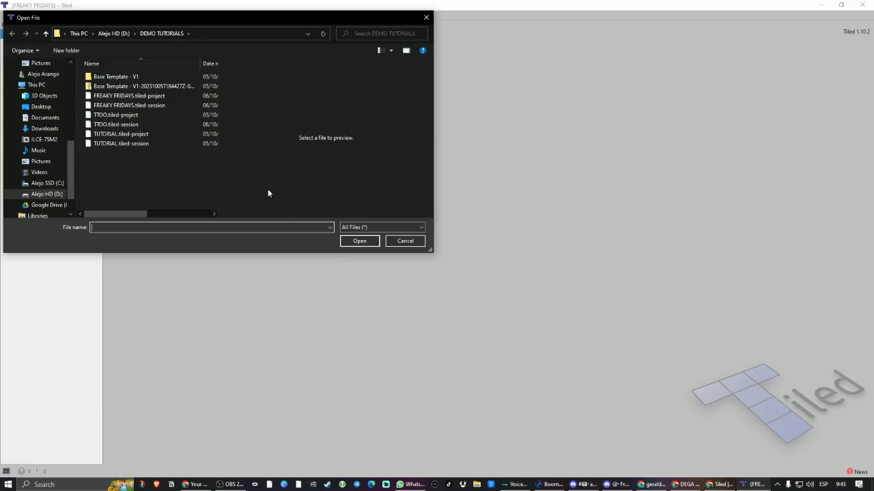
double_click(113, 76)
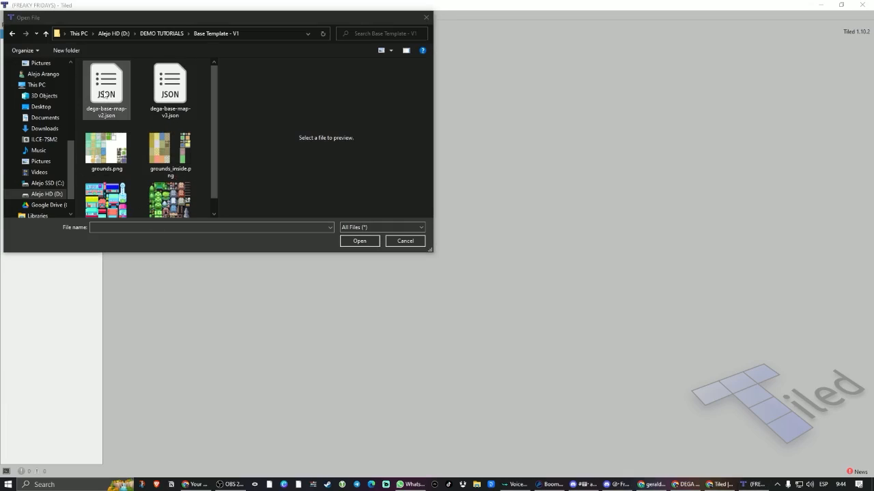
left_click(122, 92)
left_click(187, 89)
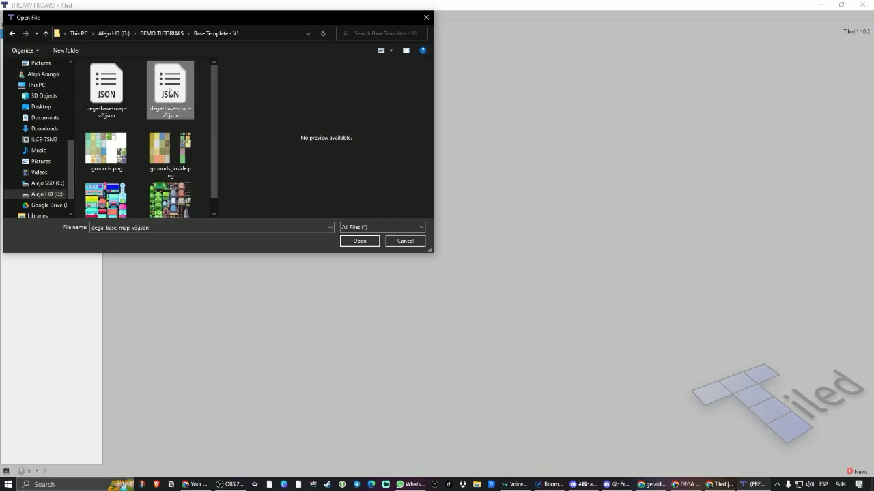
double_click(166, 102)
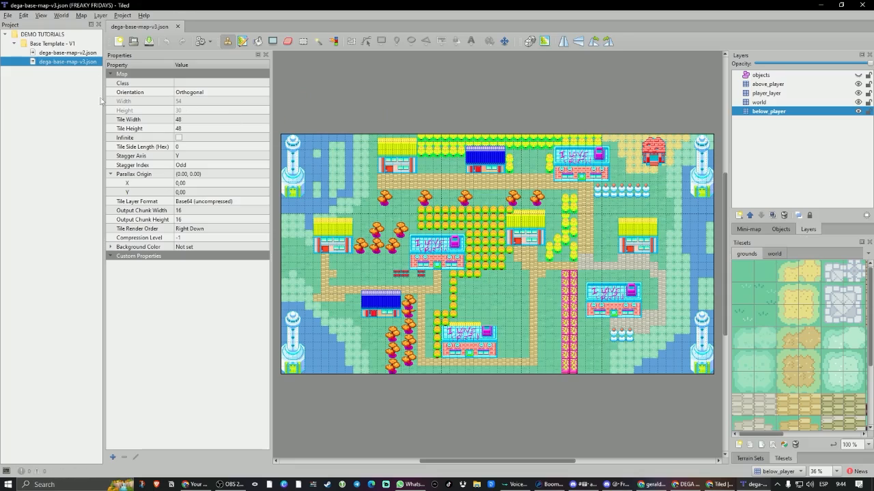
View dega-base-map-v2.json from the project's Base Template - V1 folder and return to dega-base-map-v3.json.
left_click(13, 44)
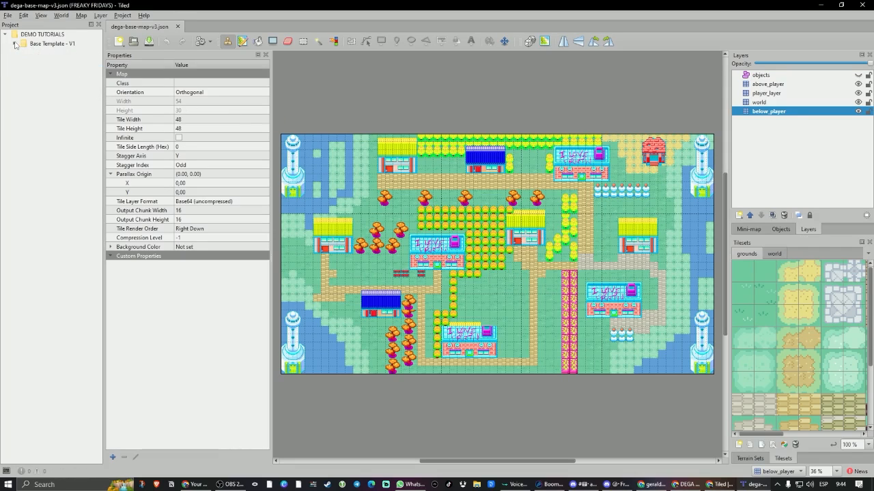
left_click(14, 45)
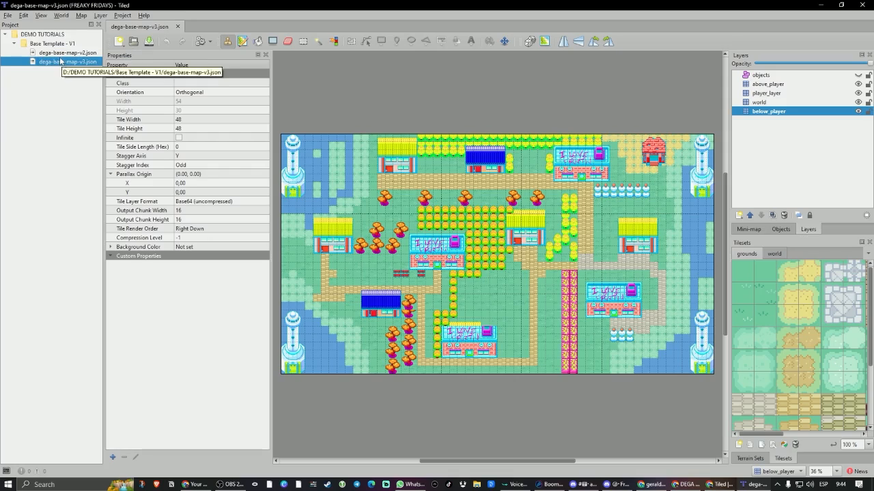
left_click(62, 53)
double_click(62, 53)
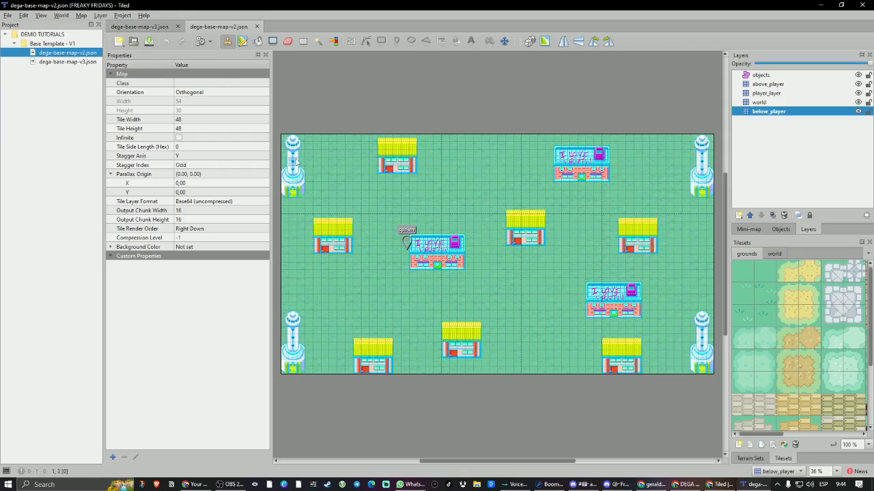
double_click(66, 62)
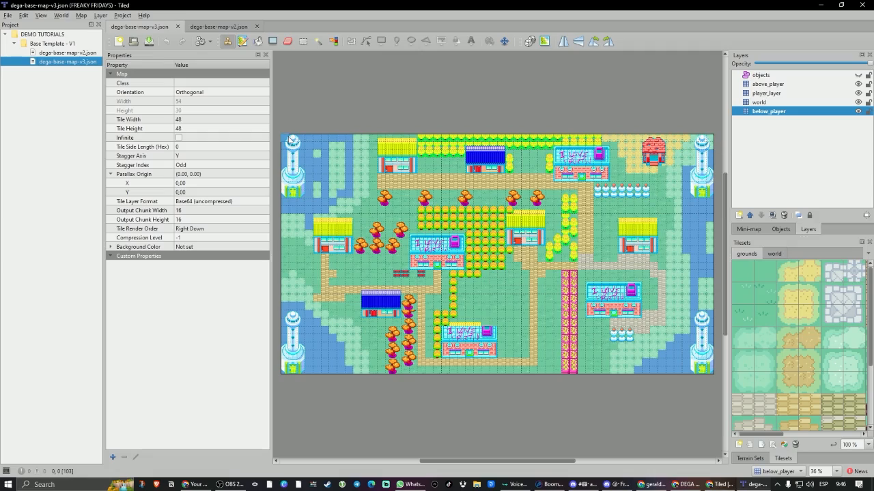
Calculate 54 × 48 and 45 × 30 in the Windows Calculator and close it.
left_click(7, 485)
type("cal")
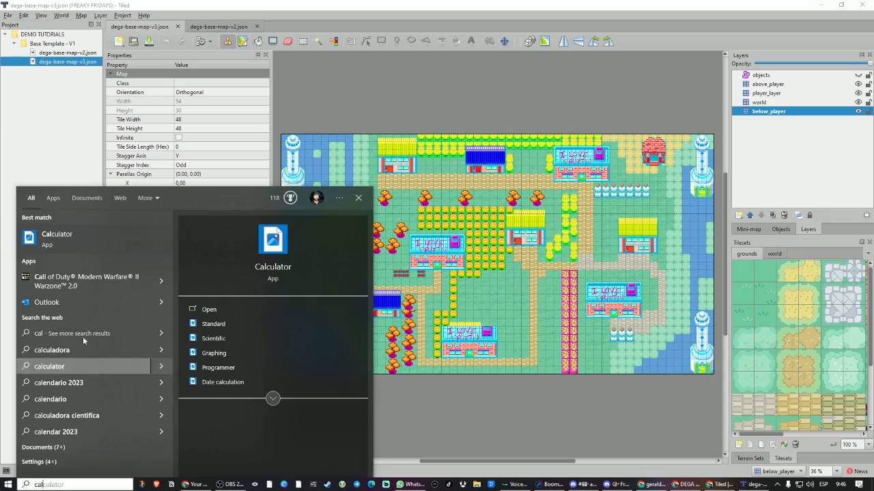
left_click(136, 236)
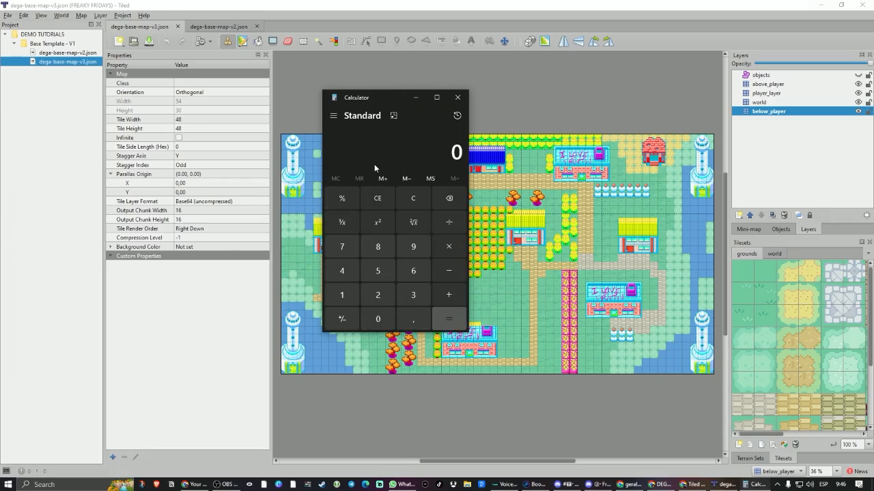
type("54*48")
key("Return")
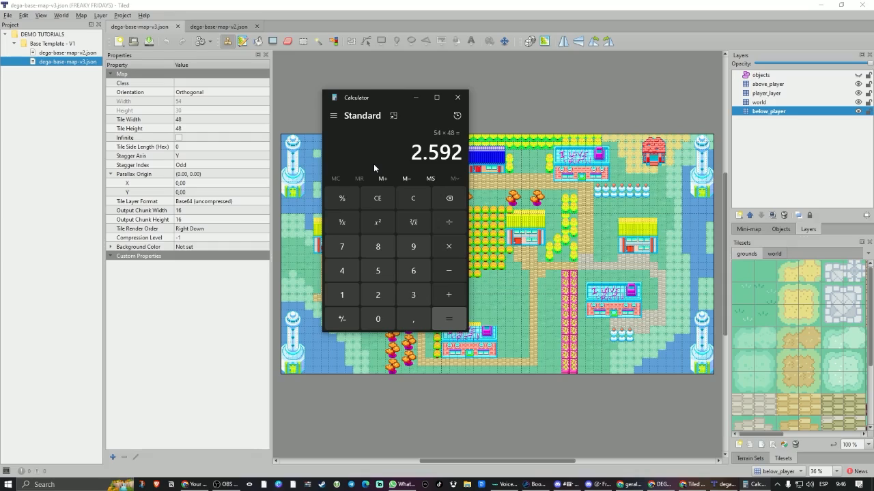
type("45*")
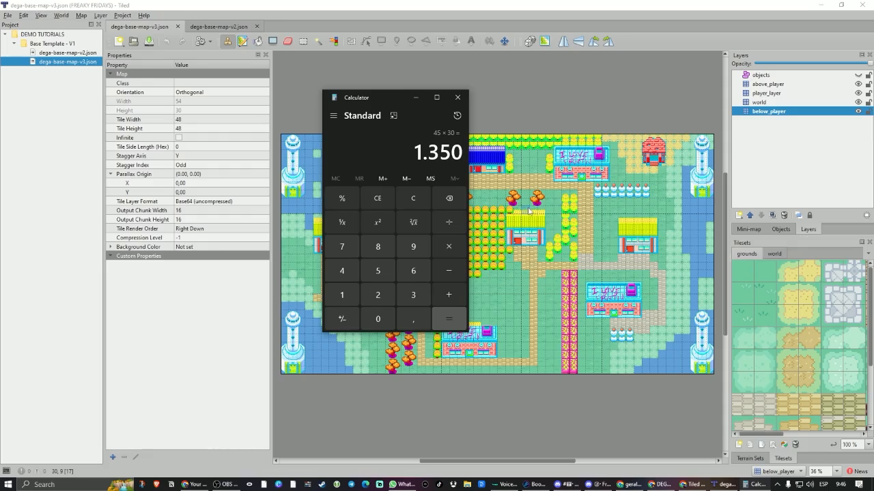
left_click(458, 97)
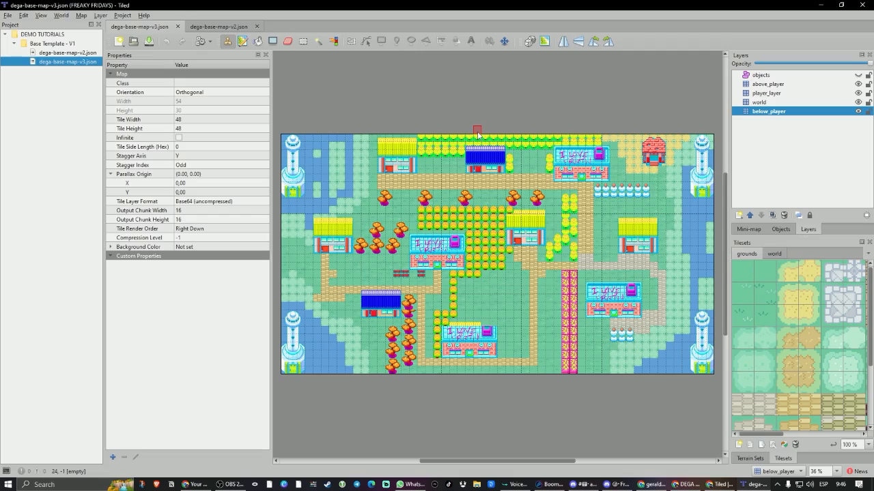
Hide all four tile layers of the map and show below_player and world again one by one.
left_click(858, 93)
left_click(858, 102)
left_click(858, 111)
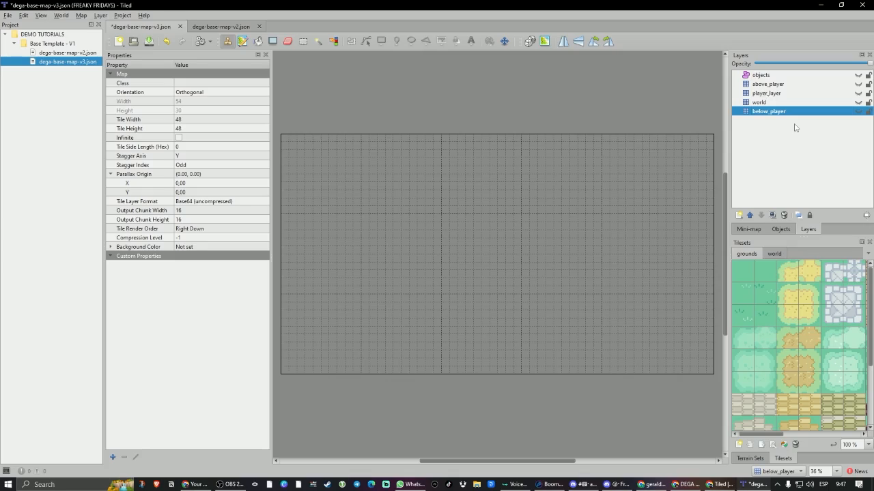
left_click(858, 111)
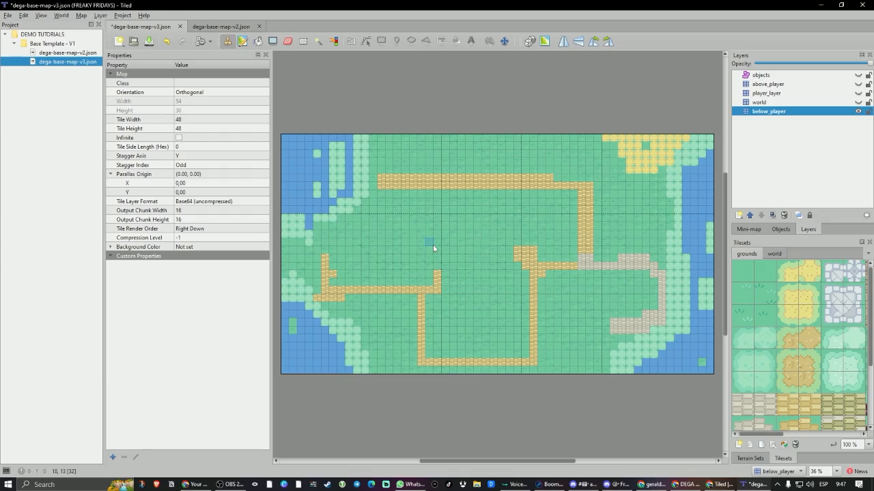
left_click(858, 102)
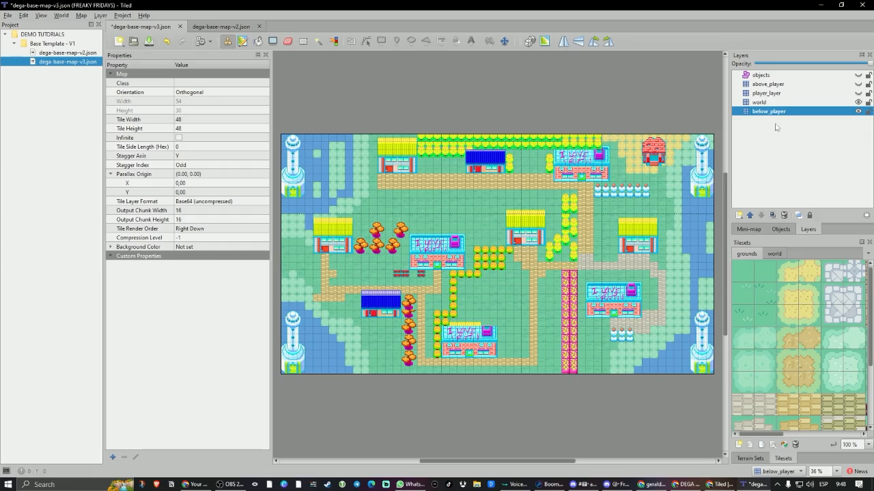
Make world the active layer and pick the complete graffiti building from the world tileset as the stamp.
left_click(770, 103)
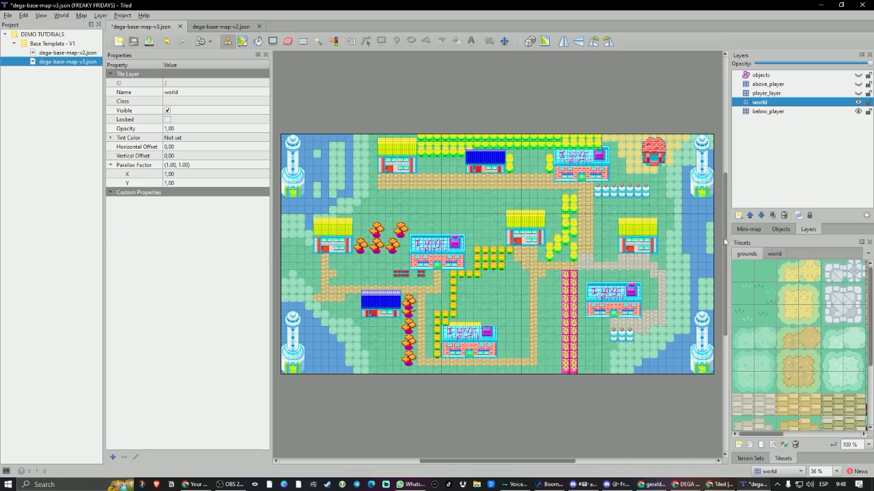
left_click(781, 254)
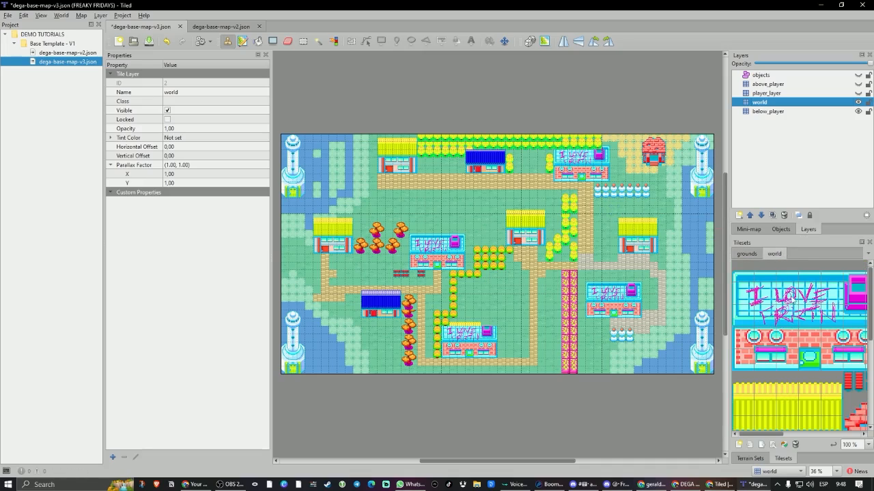
left_click_drag(742, 284, 814, 350)
scroll(826, 334, "down", 2, "ctrl")
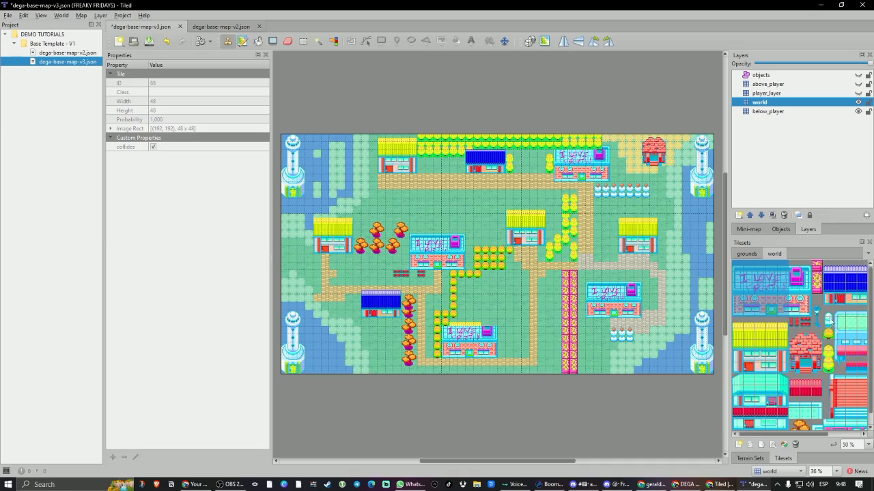
left_click(761, 296)
left_click_drag(759, 293, 739, 316)
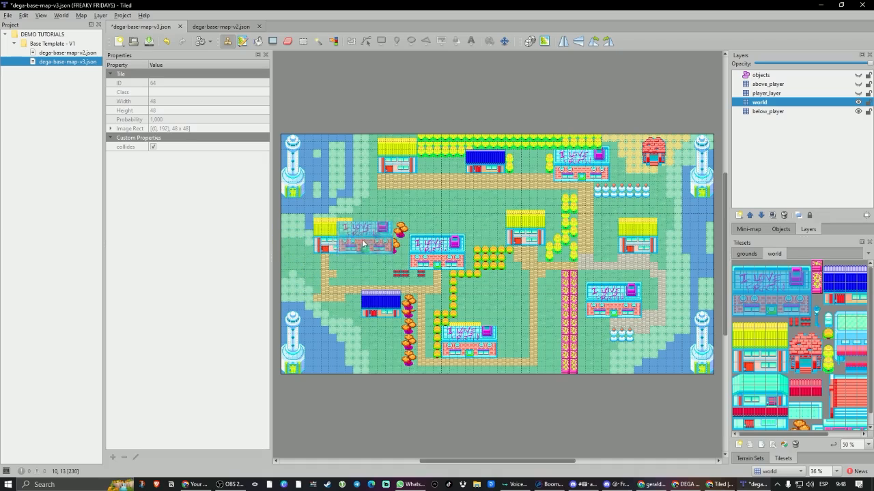
Preview the building stamp with Bucket Fill and return to the Stamp Brush with the building's top tile row selected.
left_click(257, 41)
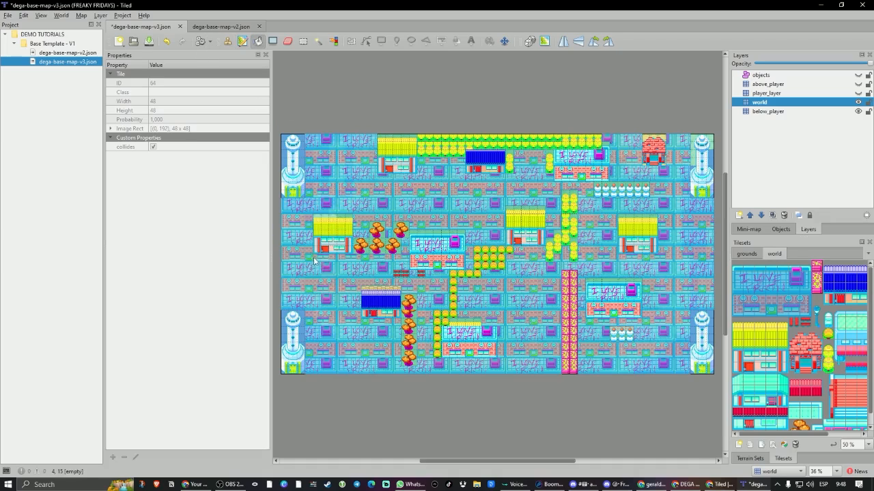
key("b")
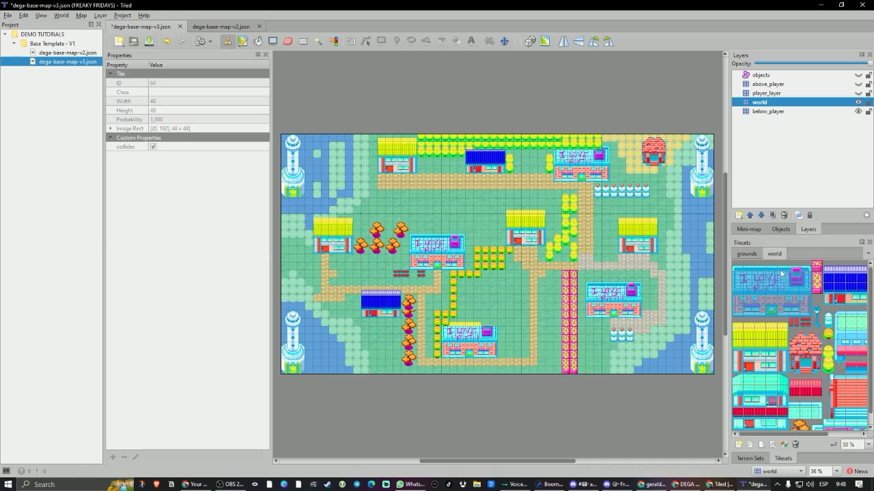
left_click_drag(807, 266, 740, 266)
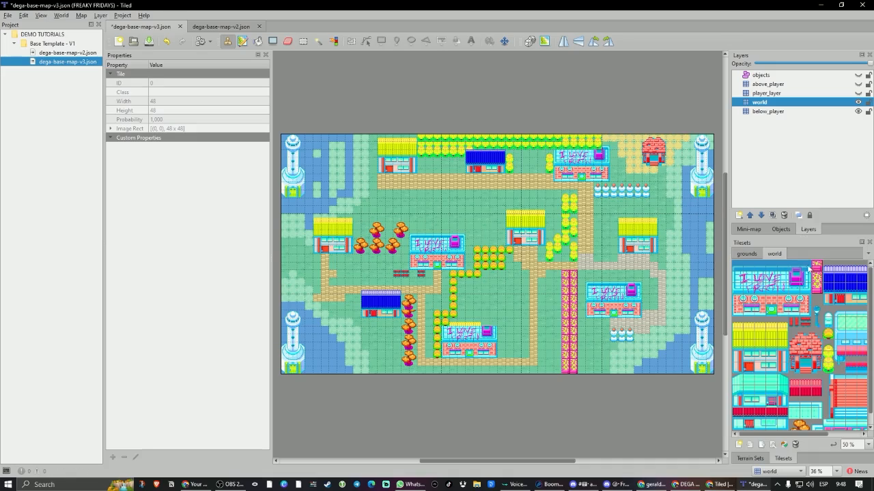
Show the above_player and player_layer layers again.
left_click(858, 84)
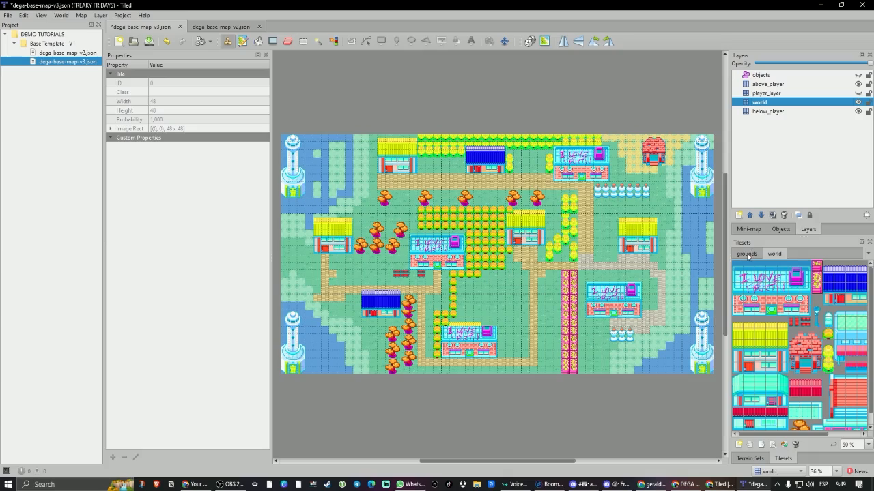
left_click(783, 95)
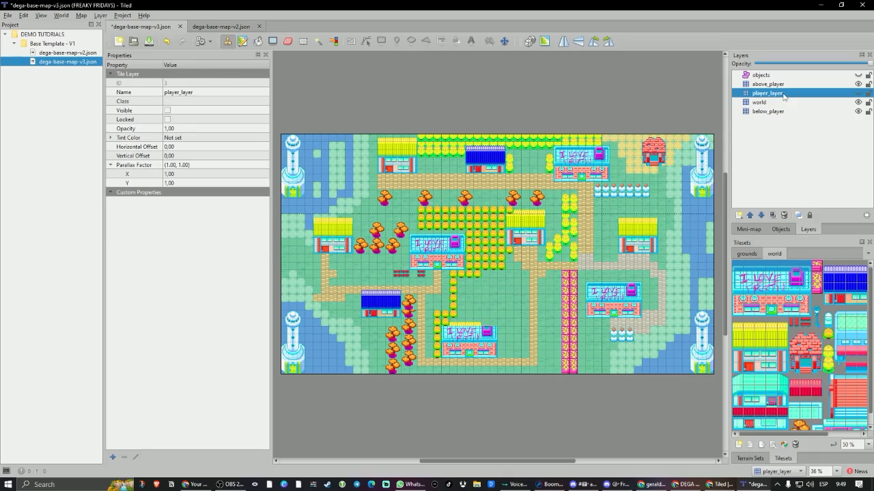
left_click(858, 93)
Examine the above_player, player_layer and world layers together with the complete world tileset.
left_click(780, 85)
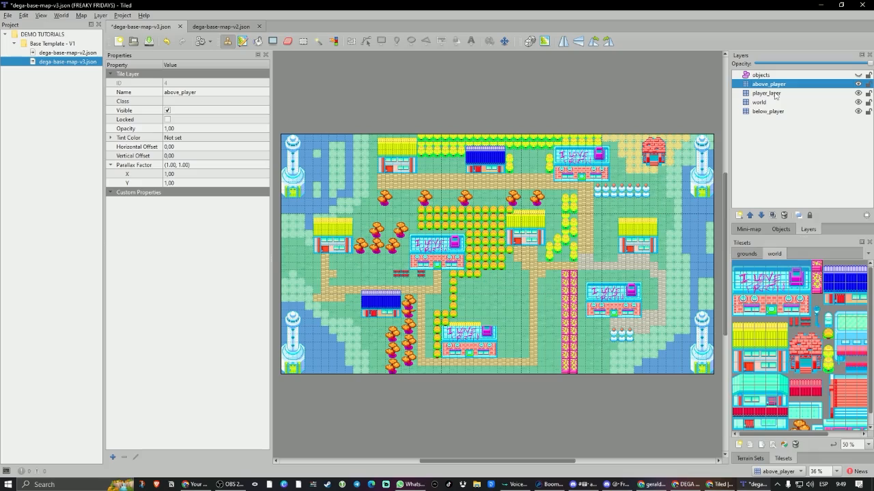
left_click(773, 102)
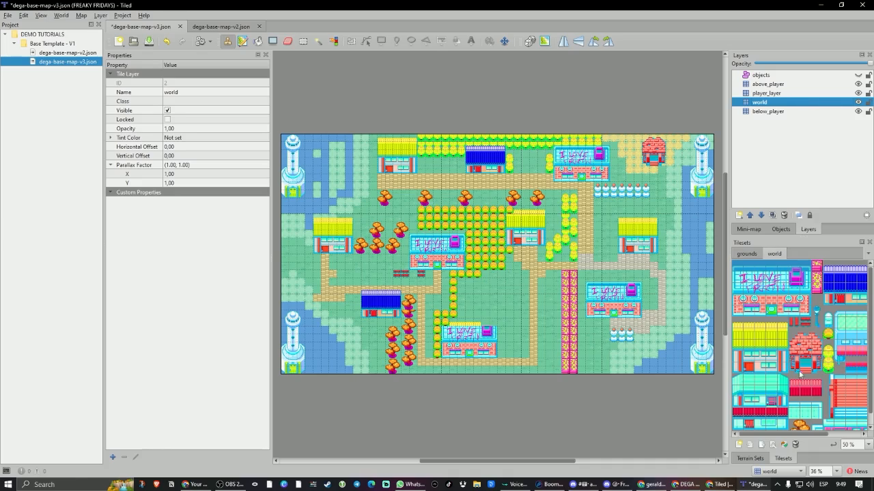
scroll(790, 337, "down", 1, "ctrl")
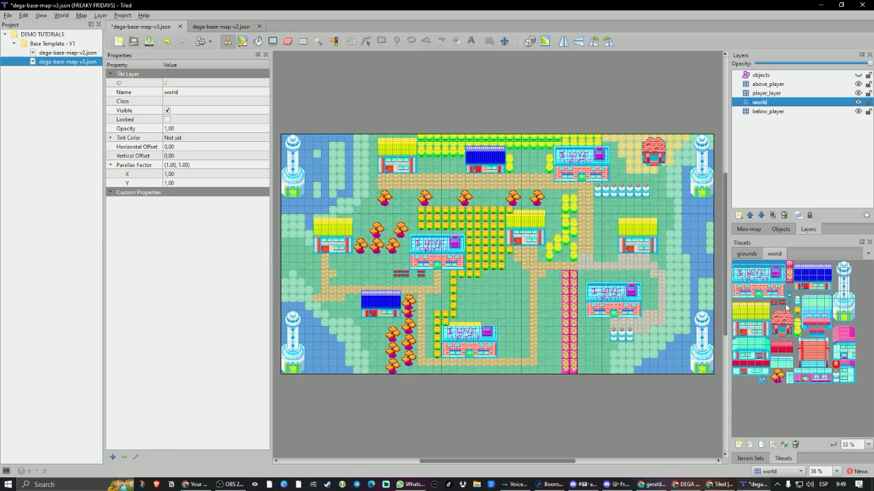
left_click(765, 86)
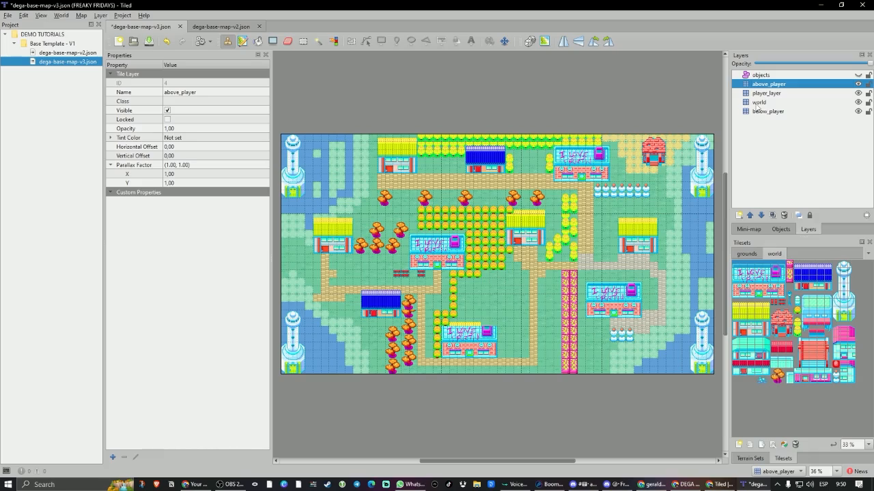
left_click(766, 94)
left_click(766, 103)
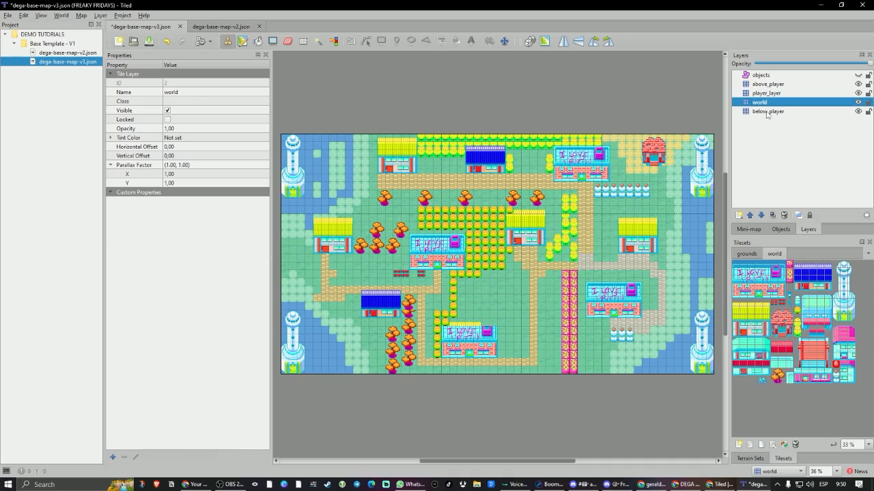
Make below_player the active layer and hide the above_player, player_layer and world layers.
left_click(766, 112)
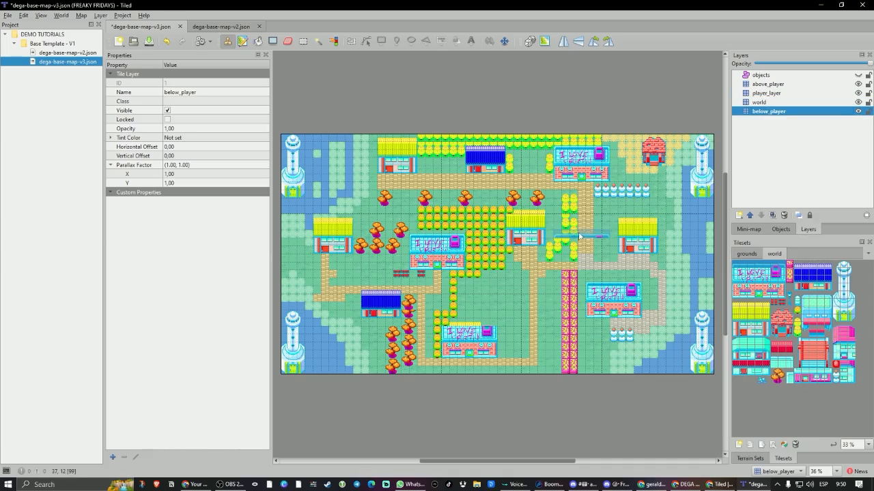
left_click(857, 84)
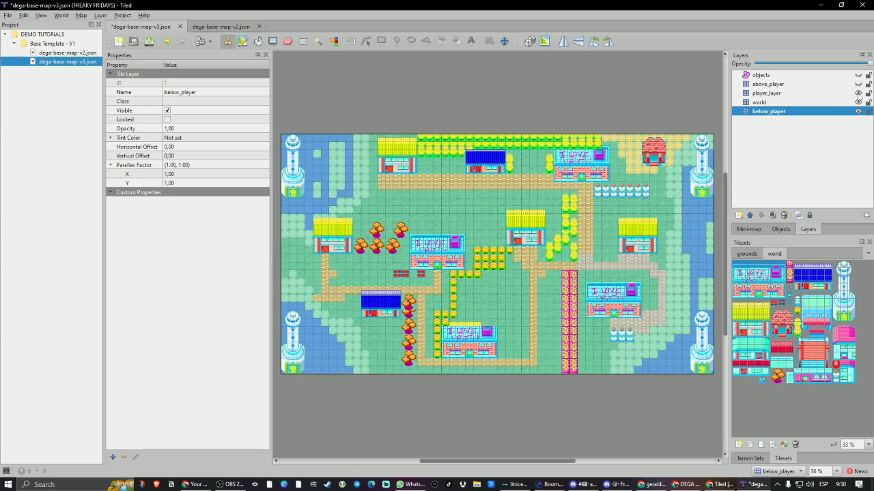
left_click(858, 93)
left_click(858, 101)
Paint the plain grass tile from the grounds tileset over the paths, shores and water across the map's northern and eastern parts.
left_click(746, 254)
left_click(742, 271)
mouse_move(413, 178)
left_mouse_down()
mouse_move(363, 178)
mouse_move(281, 155)
mouse_move(338, 140)
mouse_move(309, 158)
mouse_move(387, 164)
mouse_move(321, 179)
mouse_move(293, 202)
mouse_move(553, 180)
mouse_move(574, 145)
mouse_move(716, 161)
left_mouse_up()
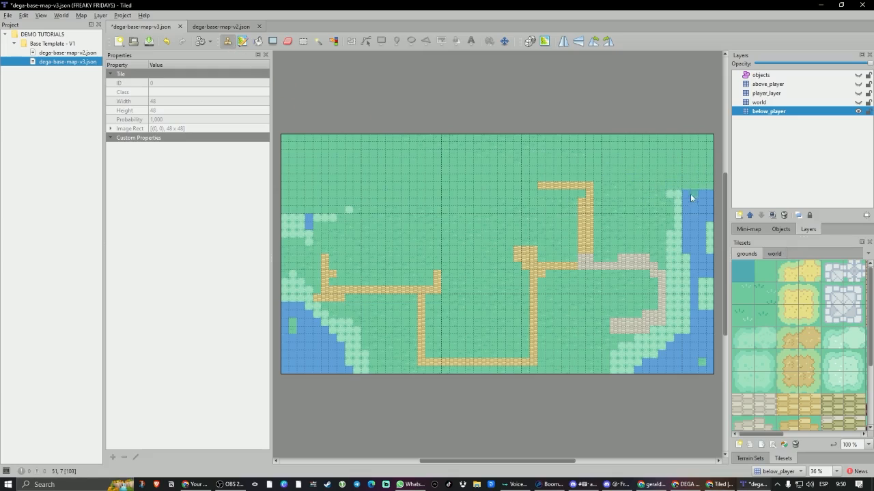
mouse_move(690, 193)
left_mouse_down()
mouse_move(672, 193)
mouse_move(709, 210)
left_mouse_up()
mouse_move(696, 268)
left_mouse_down()
mouse_move(668, 287)
mouse_move(685, 333)
mouse_move(711, 262)
mouse_move(689, 334)
mouse_move(707, 369)
left_mouse_up()
mouse_move(600, 360)
left_mouse_down()
mouse_move(643, 341)
mouse_move(693, 300)
mouse_move(595, 266)
mouse_move(609, 227)
mouse_move(600, 190)
mouse_move(640, 199)
mouse_move(400, 107)
left_mouse_up()
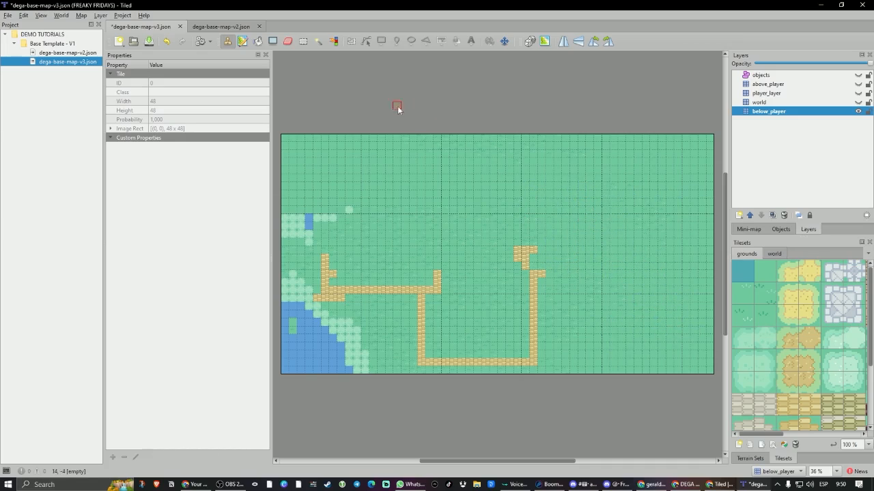
Bucket Fill the map's large grass area with the plain water tile from the grounds tileset.
left_click(258, 41)
scroll(829, 408, "down", 3)
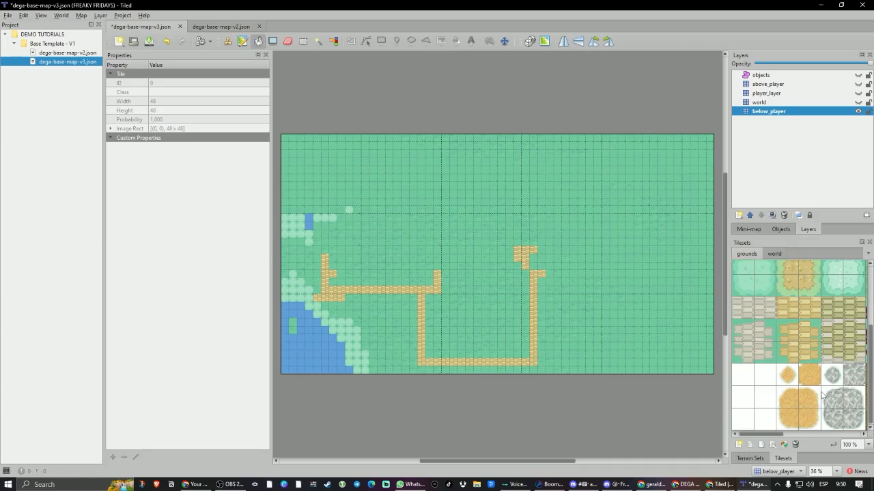
left_click_drag(775, 434, 852, 437)
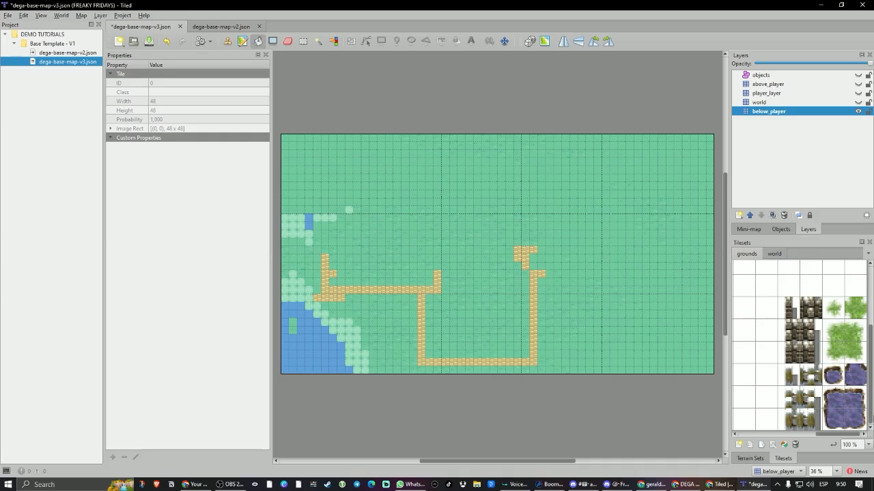
left_click_drag(829, 435, 766, 435)
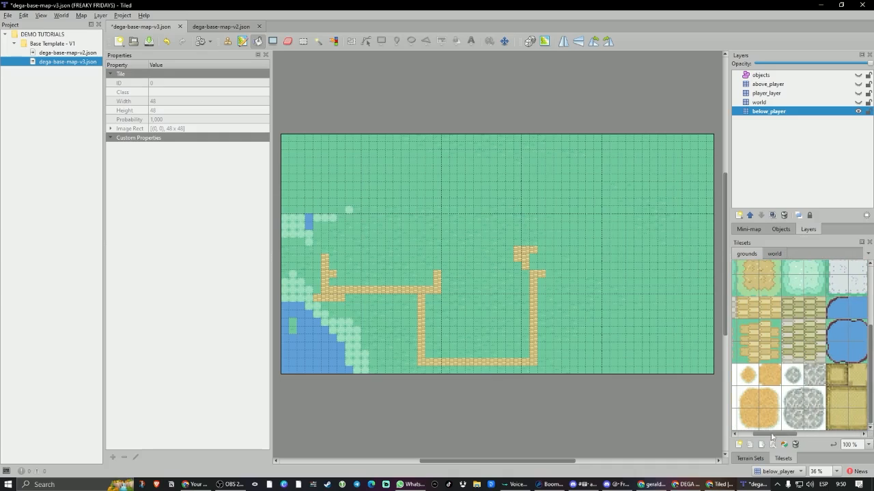
left_click(857, 314)
left_click(339, 204)
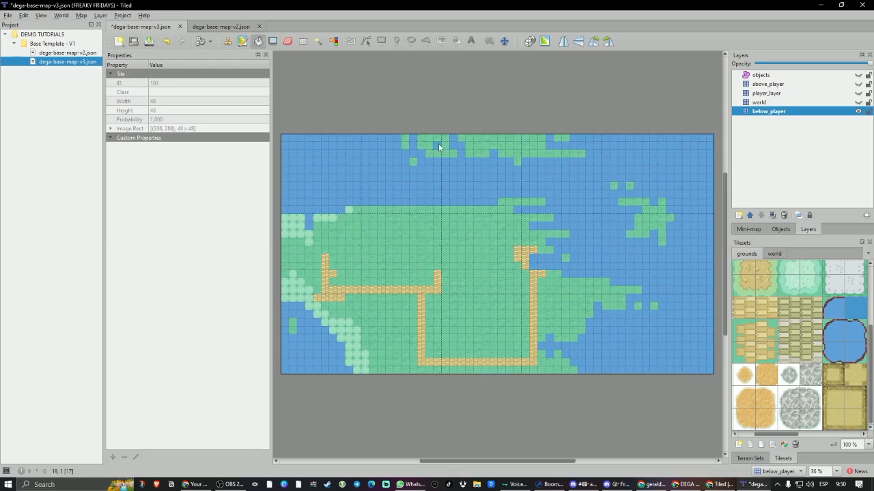
Fill the brick paths, small grass patches and light green western shore areas with the water tile.
mouse_move(405, 145)
left_mouse_down()
mouse_move(377, 327)
mouse_move(395, 292)
left_mouse_up()
left_click(394, 294)
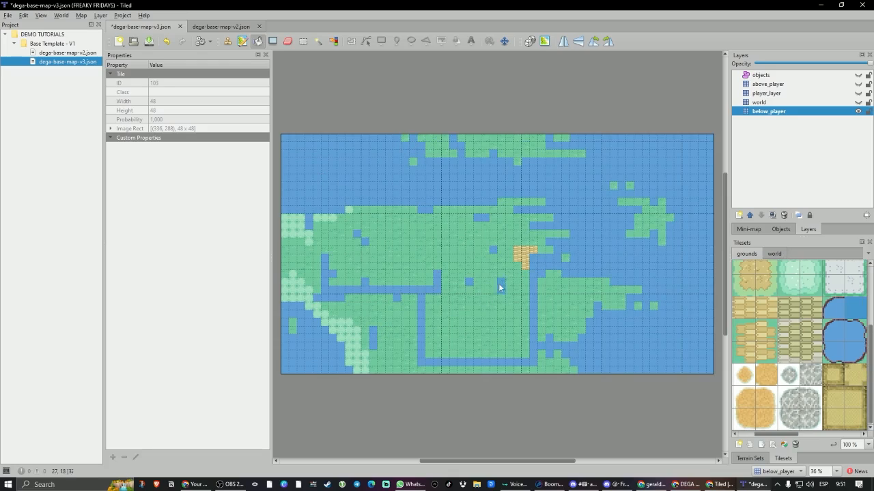
left_click(519, 254)
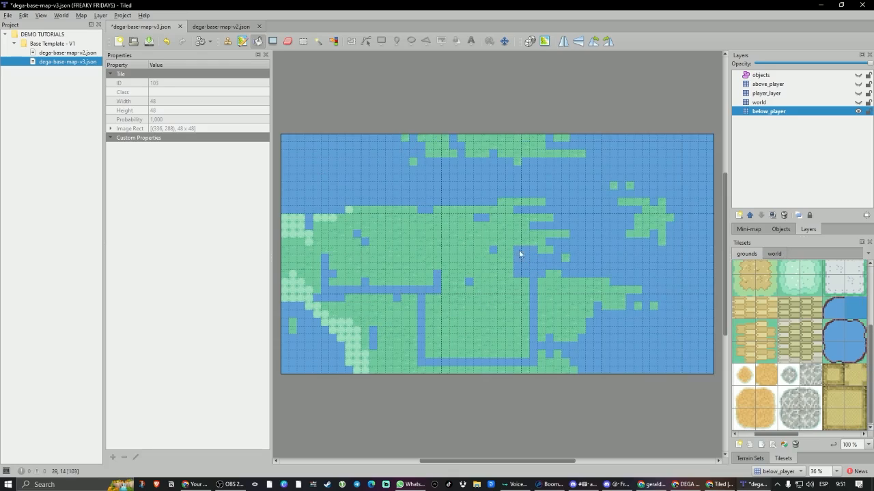
left_click(331, 341)
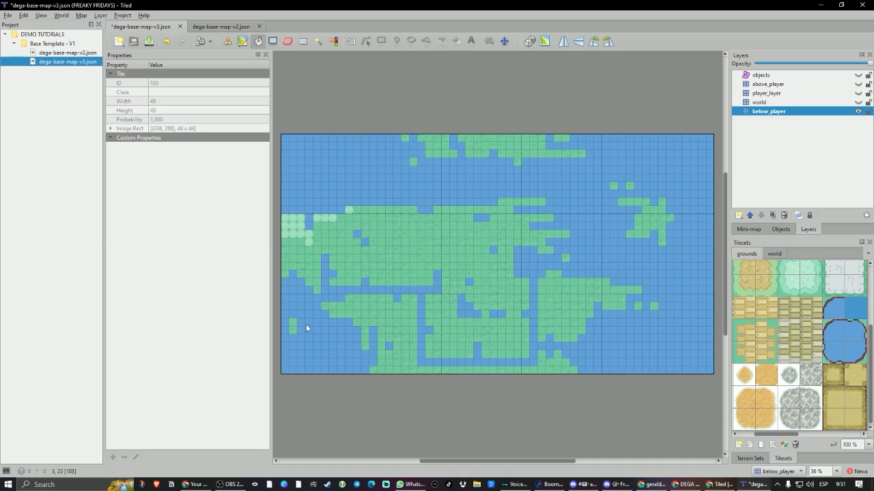
left_click(292, 236)
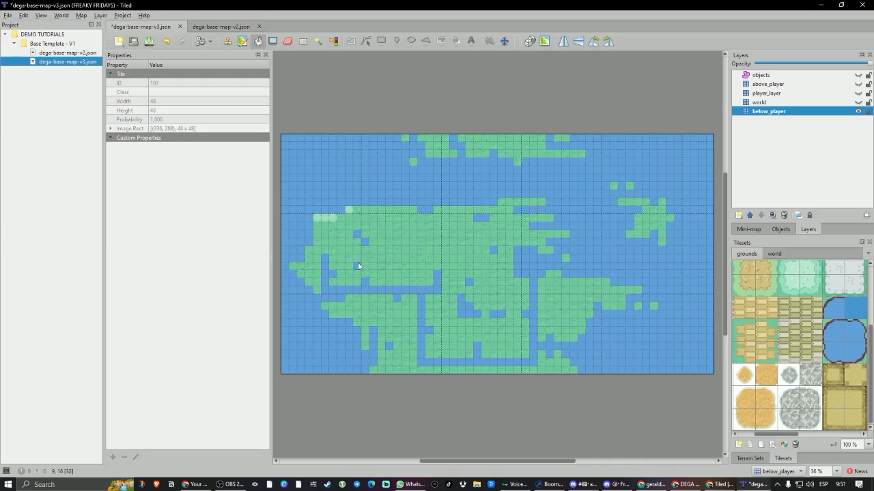
Paint over all the remaining land with the water tile using the Stamp Brush.
left_click(227, 41)
mouse_move(445, 154)
left_mouse_down()
mouse_move(500, 149)
mouse_move(430, 149)
mouse_move(587, 206)
mouse_move(441, 209)
mouse_move(333, 240)
mouse_move(318, 259)
mouse_move(539, 249)
mouse_move(287, 243)
mouse_move(358, 276)
mouse_move(303, 276)
mouse_move(464, 280)
mouse_move(386, 294)
mouse_move(659, 297)
mouse_move(436, 358)
mouse_move(553, 376)
mouse_move(550, 337)
mouse_move(444, 360)
mouse_move(472, 311)
mouse_move(392, 314)
mouse_move(633, 318)
mouse_move(370, 329)
mouse_move(610, 310)
left_mouse_up()
left_click_drag(462, 349, 659, 259)
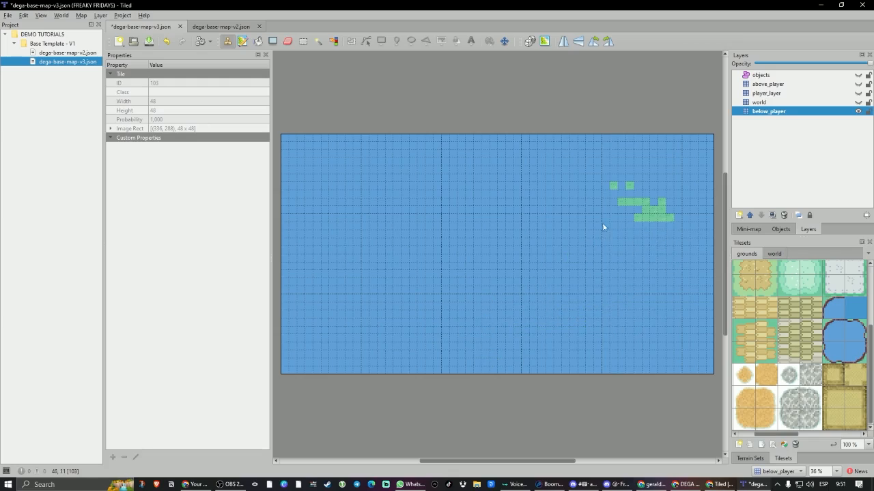
mouse_move(602, 222)
left_mouse_down()
mouse_move(604, 189)
mouse_move(654, 227)
left_mouse_up()
Paint three islands on the water with the plain grass tile: a large western one and two smaller eastern ones.
scroll(807, 374, "up", 3)
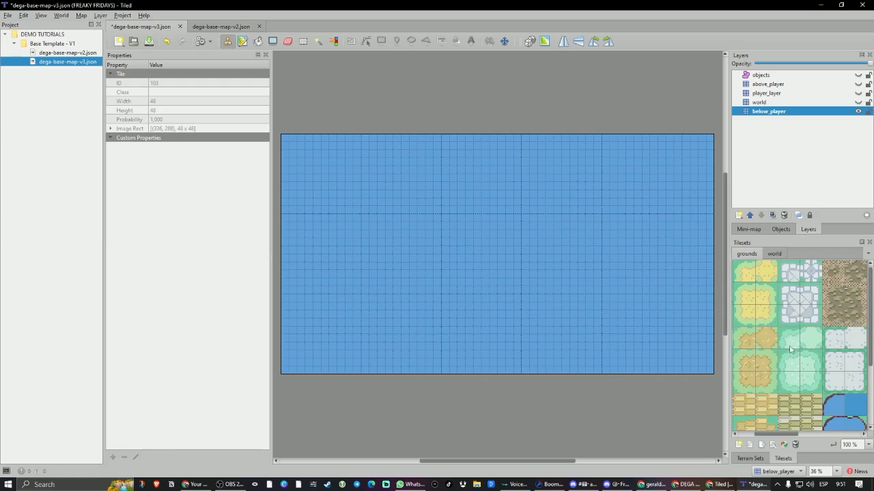
left_click_drag(785, 435, 726, 439)
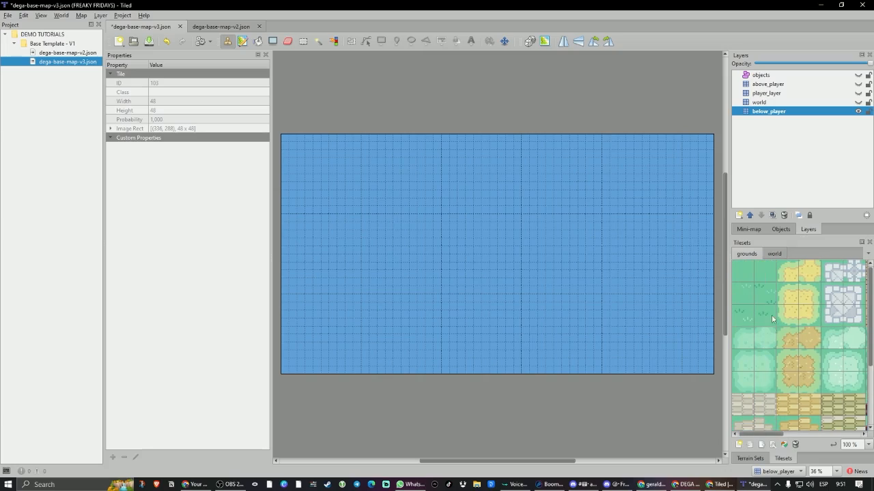
left_click(764, 276)
mouse_move(362, 260)
left_mouse_down()
mouse_move(450, 205)
mouse_move(424, 225)
mouse_move(487, 223)
mouse_move(464, 224)
mouse_move(451, 259)
left_mouse_up()
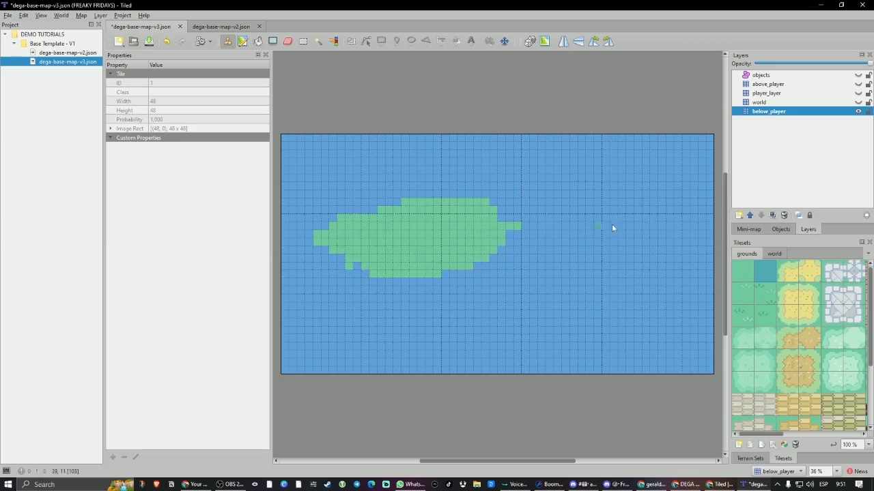
left_click_drag(550, 260, 557, 288)
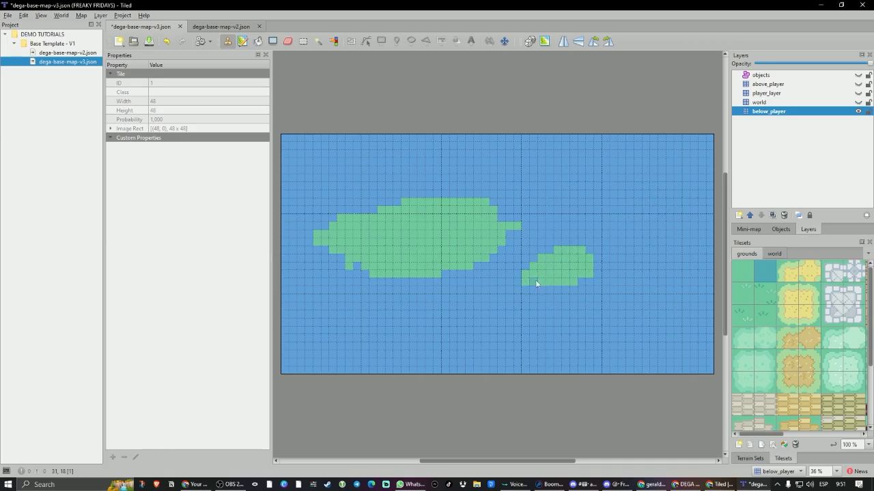
mouse_move(646, 179)
left_mouse_down()
mouse_move(578, 211)
mouse_move(605, 215)
mouse_move(607, 203)
mouse_move(570, 219)
mouse_move(640, 205)
left_mouse_up()
Paint yellow sand shores along parts of the three islands and a long sand strip across the map's southern end.
left_click(810, 273)
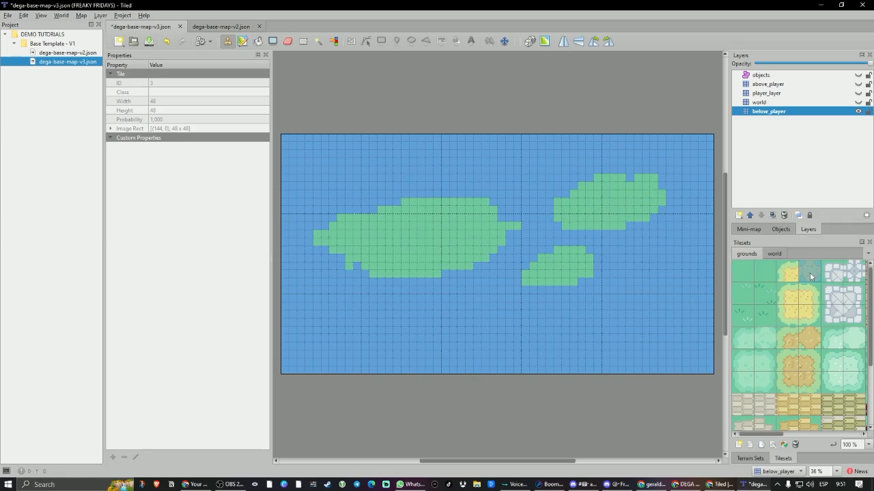
mouse_move(549, 212)
left_mouse_down()
mouse_move(589, 175)
mouse_move(638, 179)
left_mouse_up()
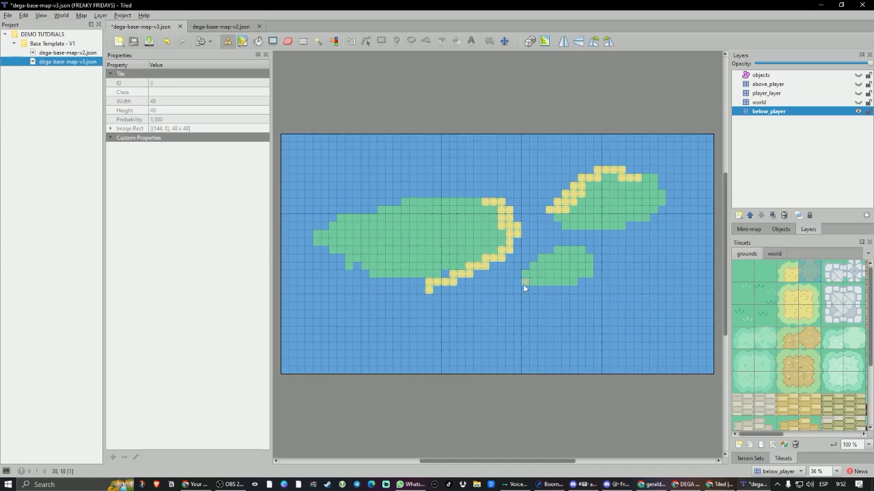
mouse_move(589, 275)
left_mouse_down()
mouse_move(539, 289)
mouse_move(416, 283)
mouse_move(356, 267)
left_mouse_up()
mouse_move(360, 369)
left_mouse_down()
mouse_move(447, 346)
mouse_move(697, 332)
mouse_move(546, 340)
mouse_move(360, 368)
mouse_move(525, 348)
mouse_move(431, 362)
left_mouse_up()
Fill the land south of the sand strip with plain grass and cover its remaining water with the tufted grass tile.
left_click(765, 272)
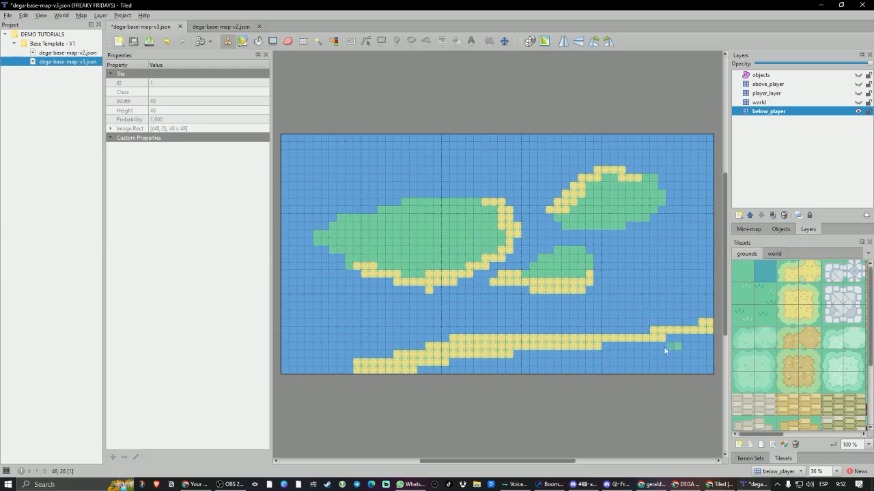
mouse_move(663, 347)
left_mouse_down()
mouse_move(692, 344)
mouse_move(630, 359)
mouse_move(556, 354)
mouse_move(451, 369)
mouse_move(533, 370)
left_mouse_up()
left_click(766, 299)
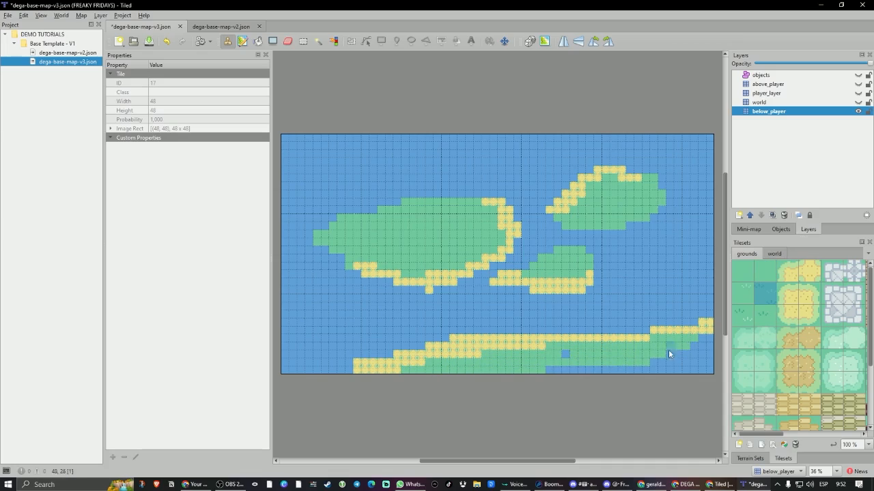
mouse_move(668, 350)
left_mouse_down()
mouse_move(550, 372)
mouse_move(683, 354)
mouse_move(705, 341)
mouse_move(695, 370)
left_mouse_up()
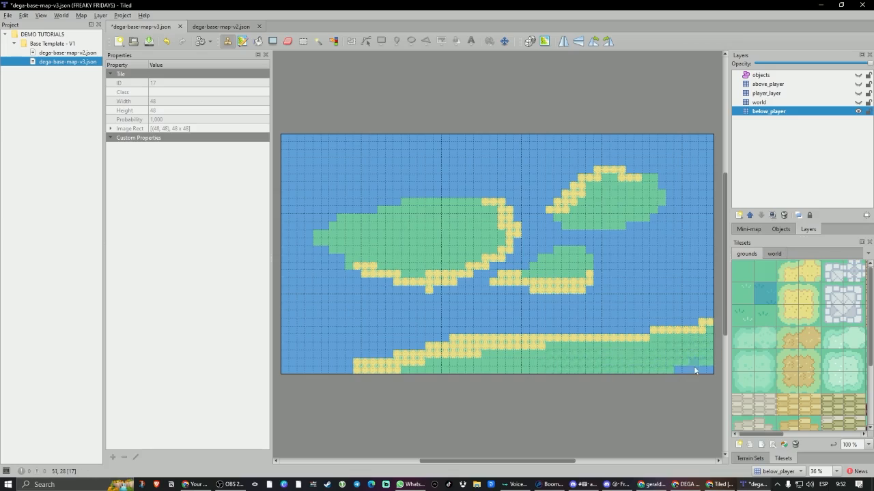
Make world the active layer and pick the complete lighthouse from the world tileset as the stamp.
left_click(774, 254)
left_click_drag(836, 266, 852, 317)
left_click(844, 279)
left_click_drag(837, 263, 847, 279)
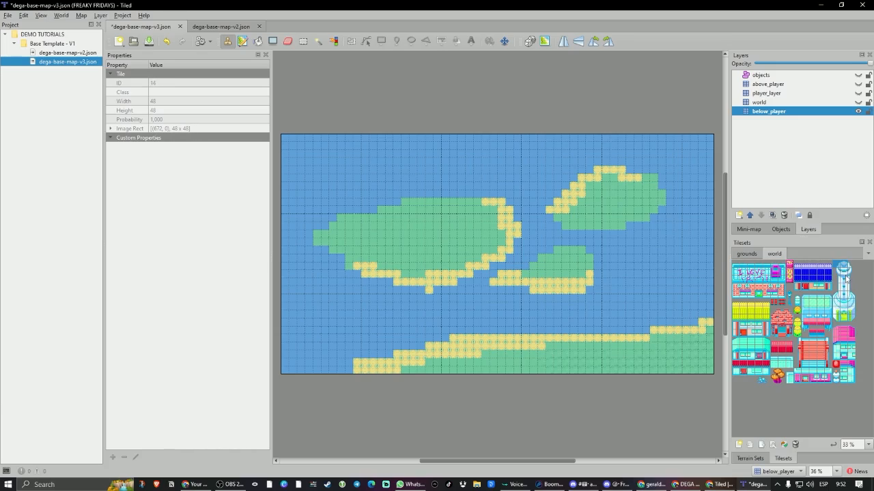
left_click(767, 102)
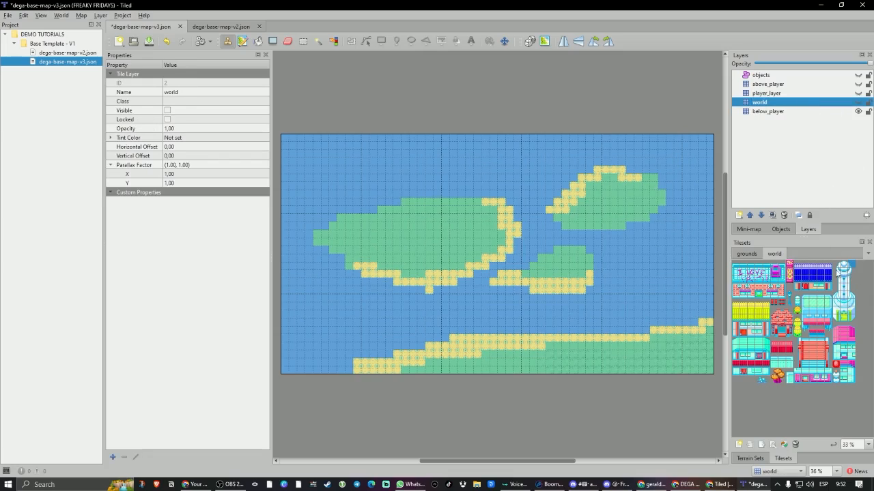
left_click_drag(837, 269, 854, 321)
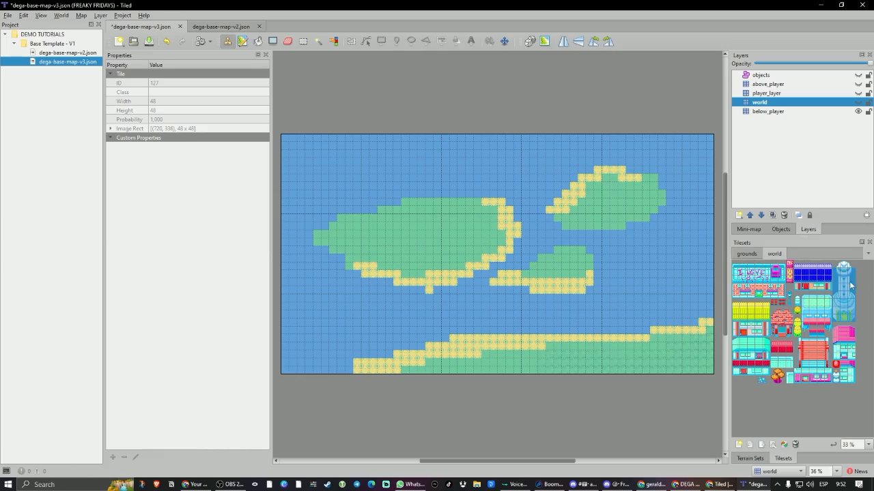
right_click(148, 157)
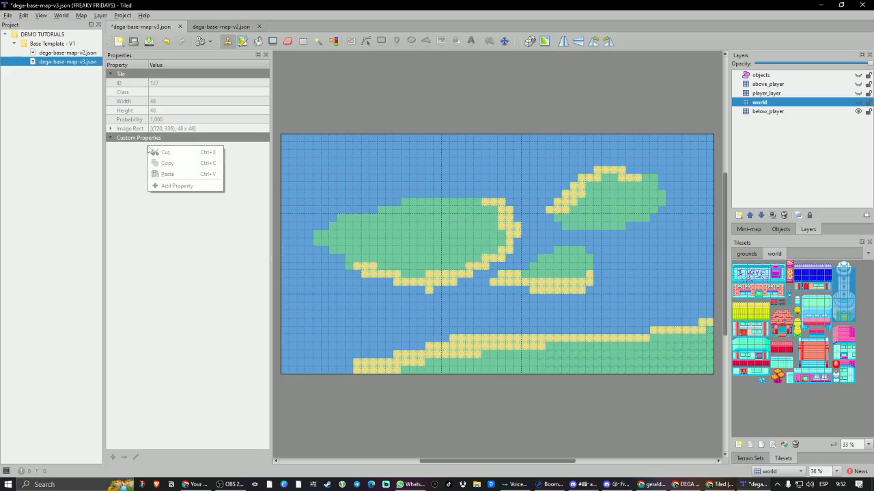
left_click(140, 138)
right_click(134, 142)
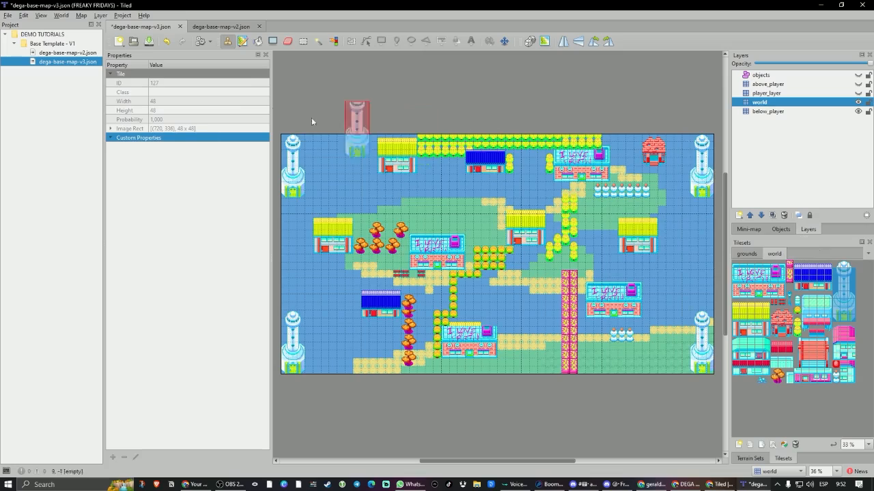
Clear all existing buildings, trees and lighthouses from the world layer with the Eraser and by deleting rectangular selections.
left_click(287, 43)
mouse_move(301, 106)
left_mouse_down()
mouse_move(354, 246)
mouse_move(600, 164)
mouse_move(542, 169)
mouse_move(682, 145)
mouse_move(703, 191)
mouse_move(597, 192)
mouse_move(582, 178)
mouse_move(554, 221)
mouse_move(576, 230)
mouse_move(519, 253)
mouse_move(614, 252)
mouse_move(648, 235)
left_mouse_up()
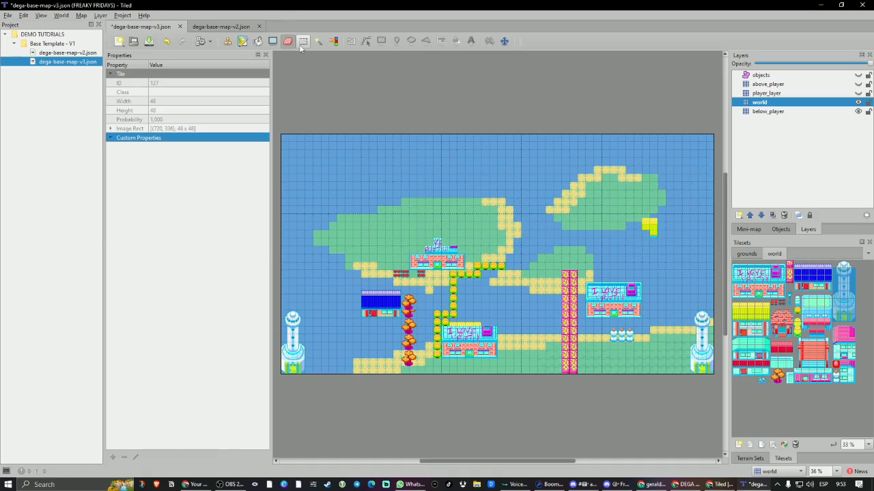
left_click(303, 41)
left_click_drag(312, 174, 715, 382)
key("Delete")
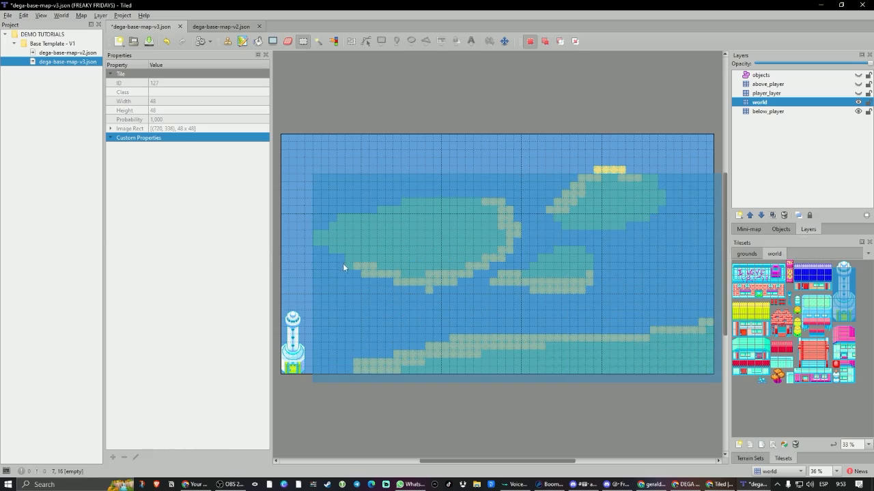
left_click_drag(344, 263, 275, 379)
key("Delete")
left_click(844, 284)
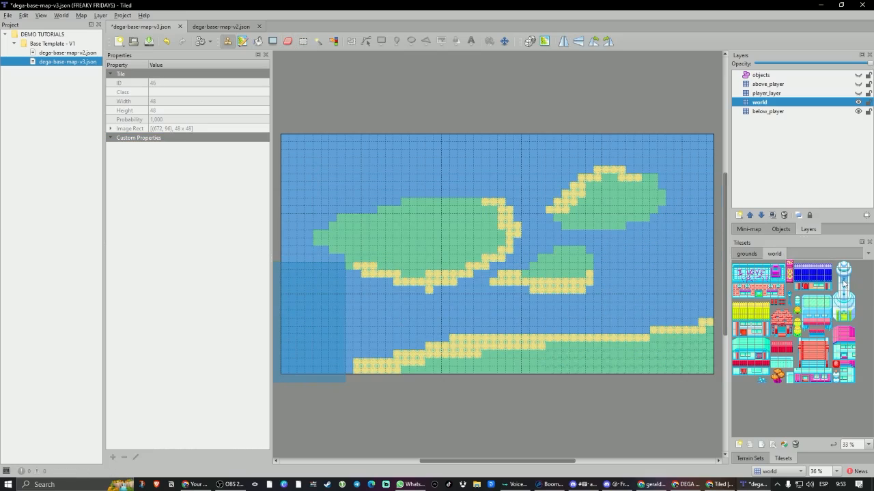
left_click_drag(838, 273, 852, 321)
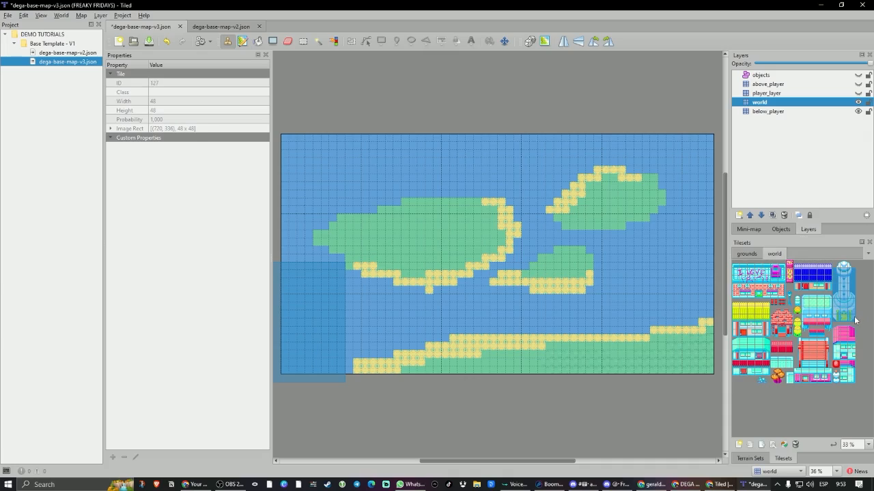
right_click(166, 159)
left_click(152, 140)
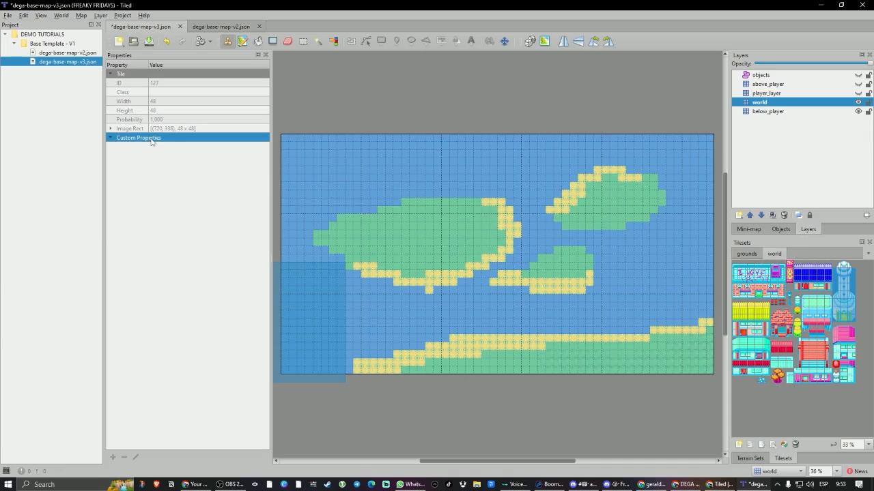
right_click(150, 139)
left_click(132, 138)
Stamp the complete lighthouse on the large island's western end, the northeastern island's eastern end and the southern coast's eastern end.
left_click_drag(838, 266, 855, 322)
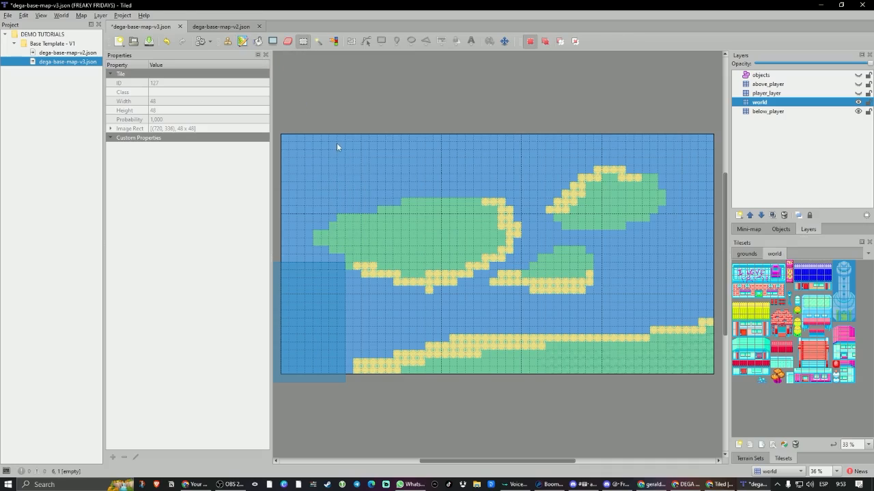
left_click(339, 219)
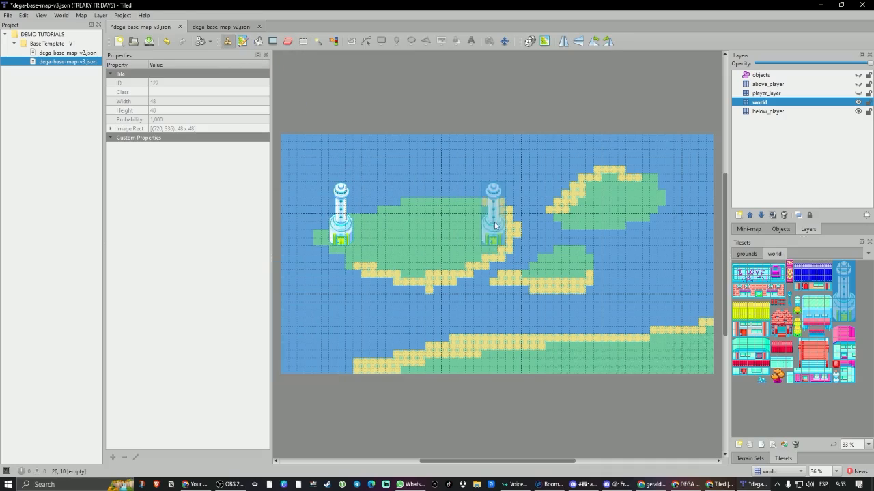
left_click(652, 170)
left_click(702, 315)
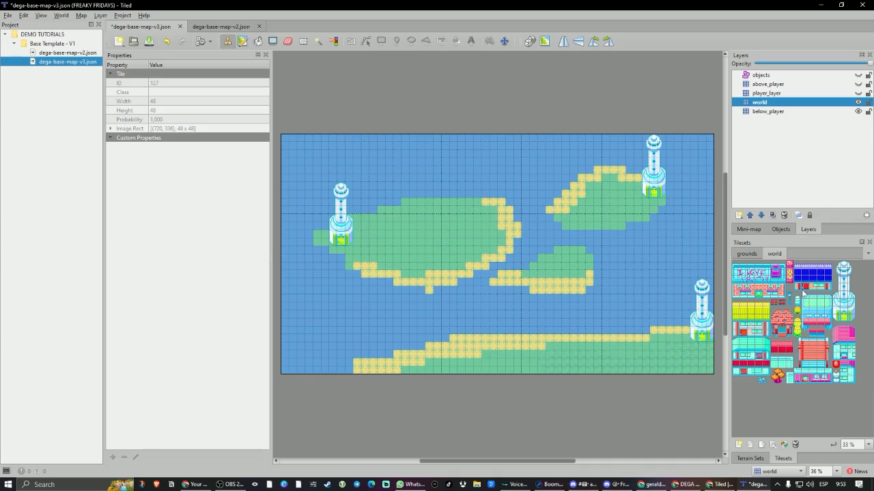
Launch Adobe Photoshop (Beta) and dismiss the new document setup without creating a document.
left_click(8, 483)
scroll(76, 374, "down", 5)
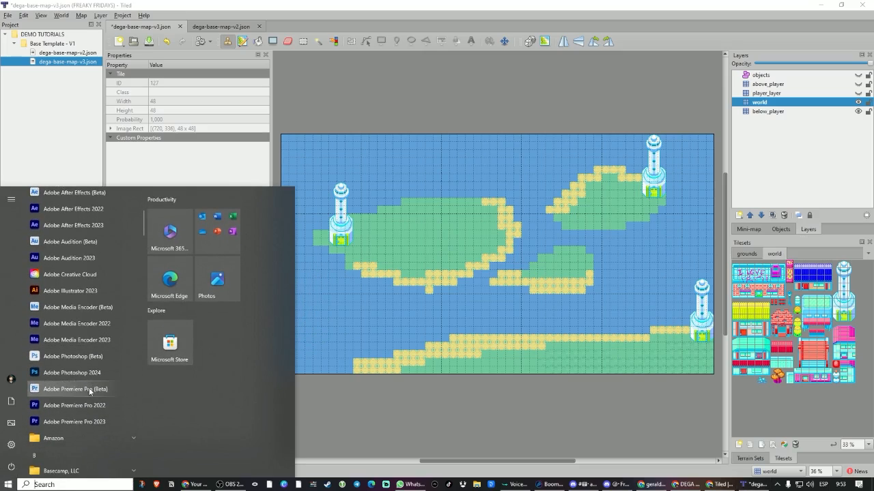
left_click(87, 361)
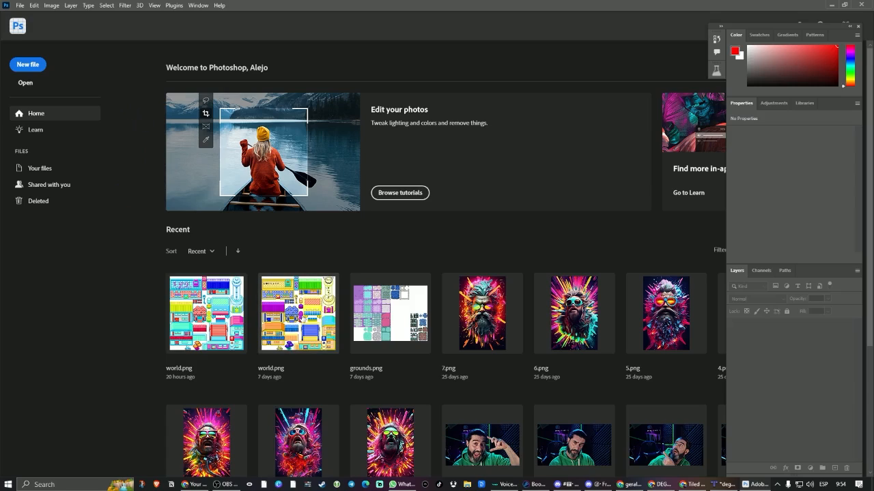
key("ctrl+n")
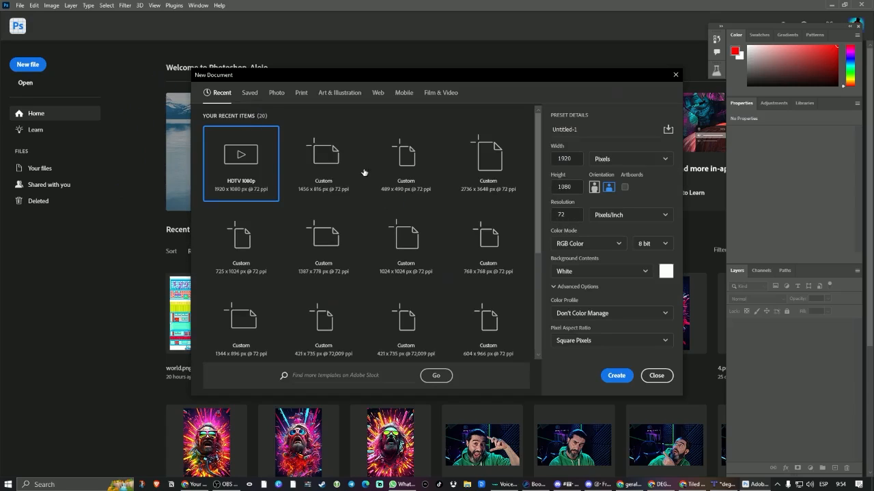
left_click(656, 375)
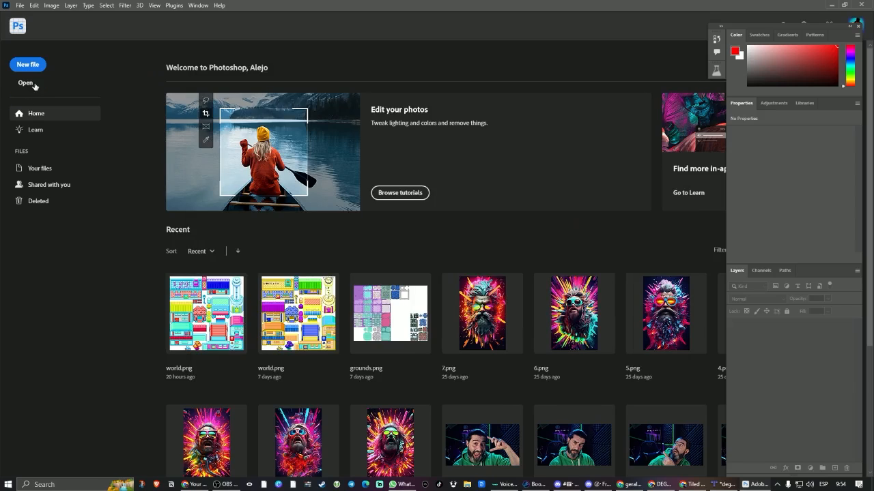
Open world.png from the Base Template - V1 folder after previewing the other tileset images.
left_click(26, 82)
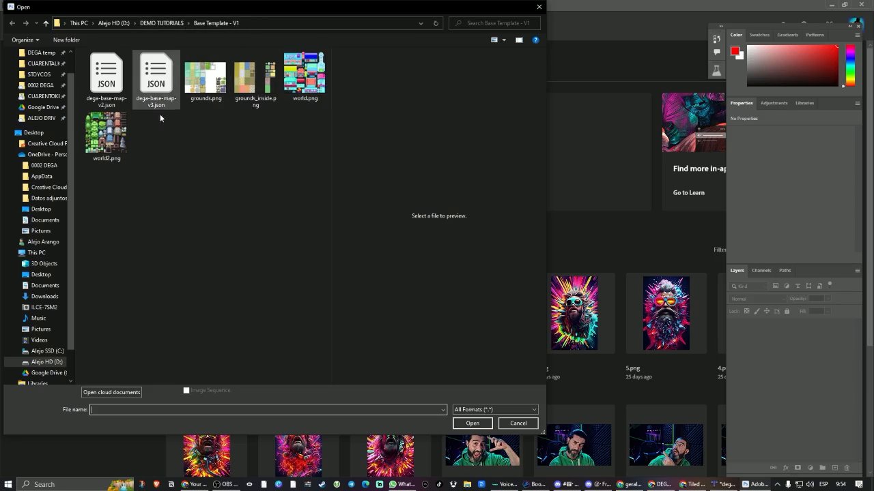
left_click(114, 140)
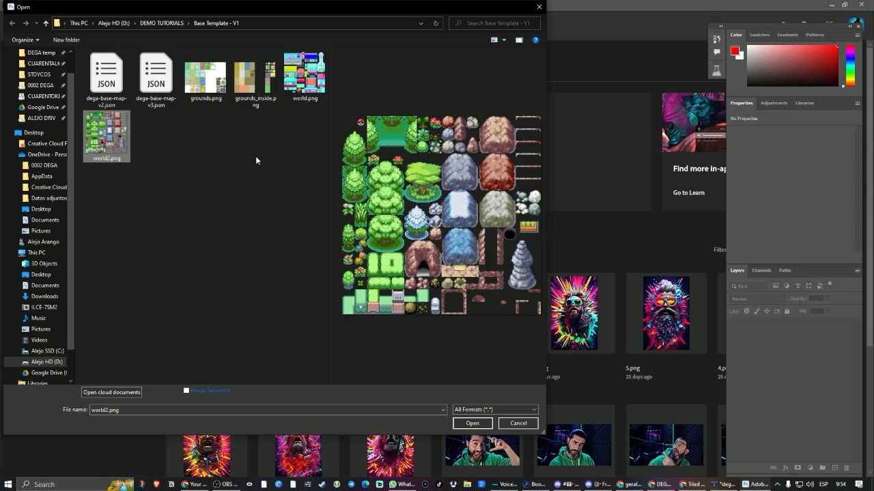
left_click(255, 78)
left_click(208, 77)
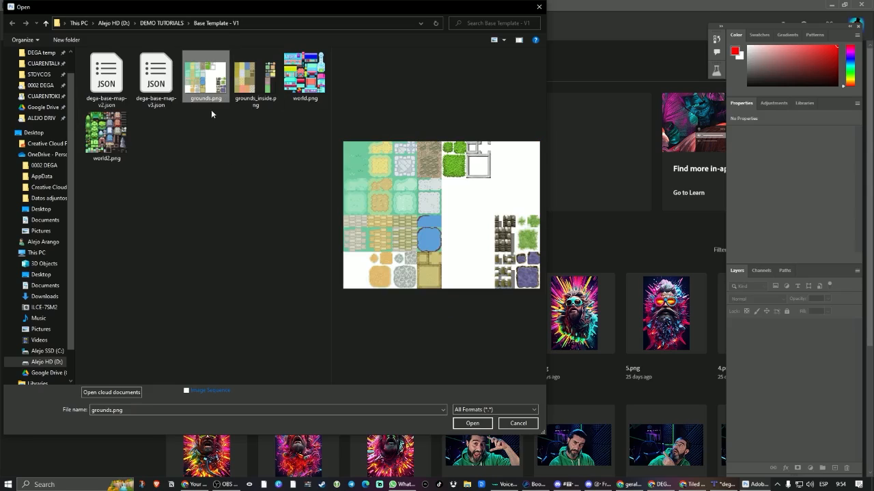
left_click(302, 77)
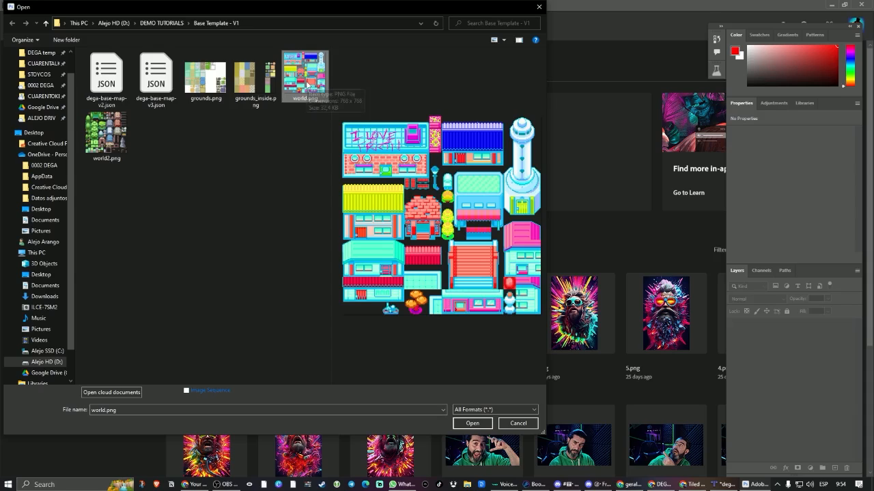
double_click(306, 85)
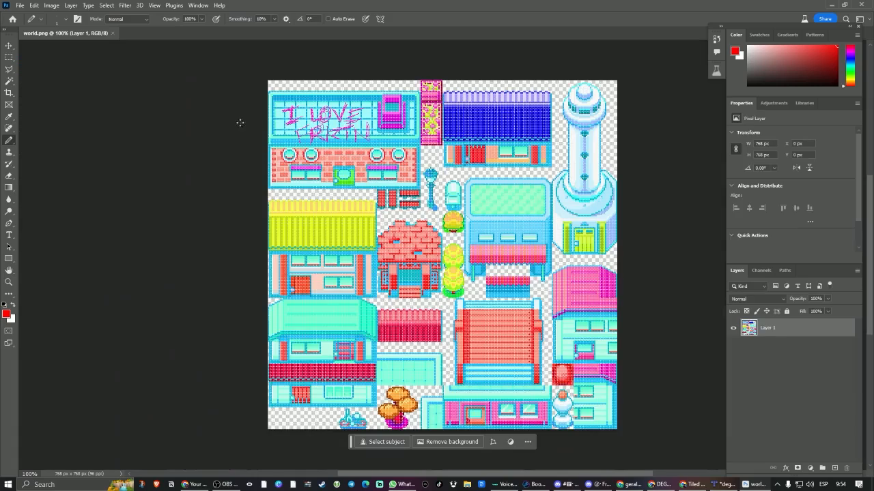
left_click(495, 58)
Set the general preference for image interpolation to Nearest Neighbor (preserve hard edges).
left_click(20, 5)
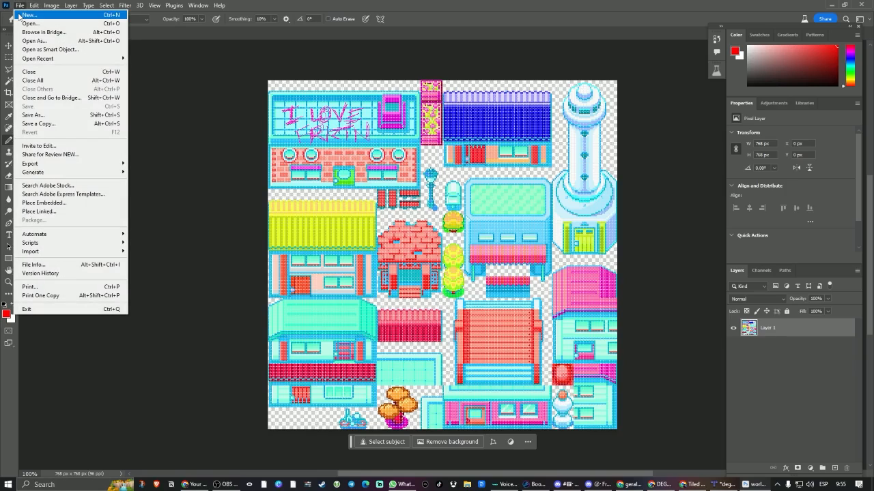
mouse_move(31, 5)
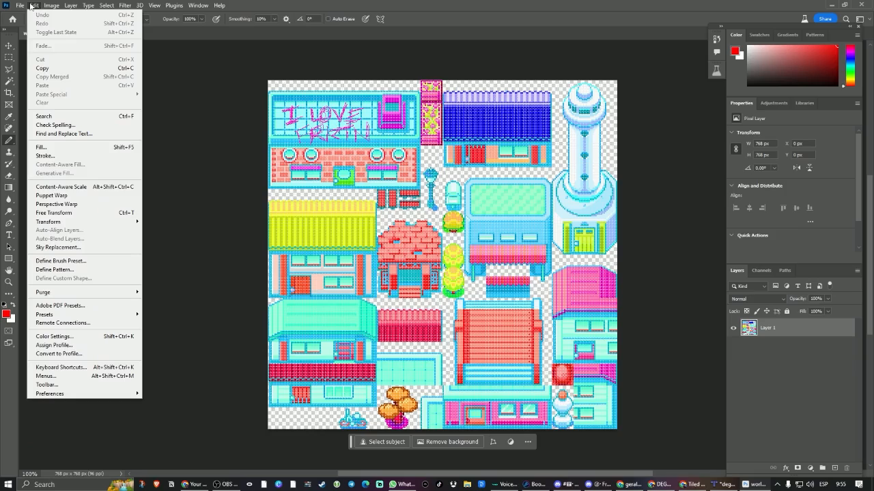
mouse_move(79, 395)
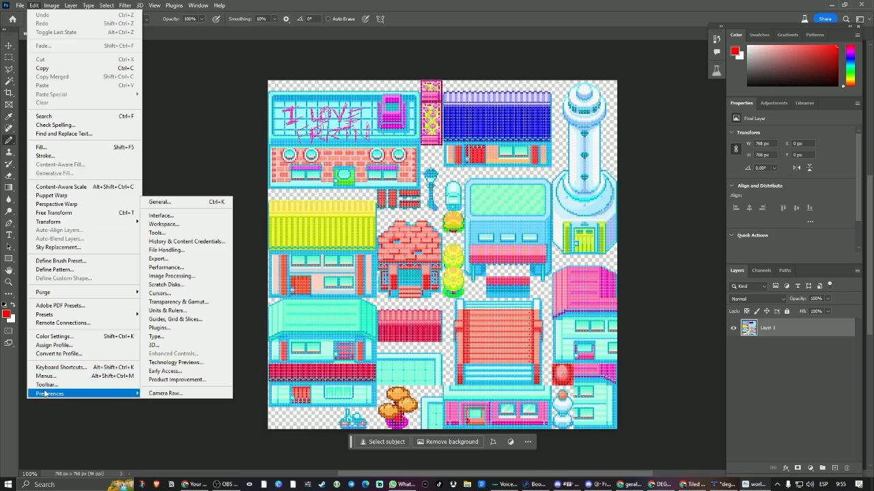
left_click(208, 202)
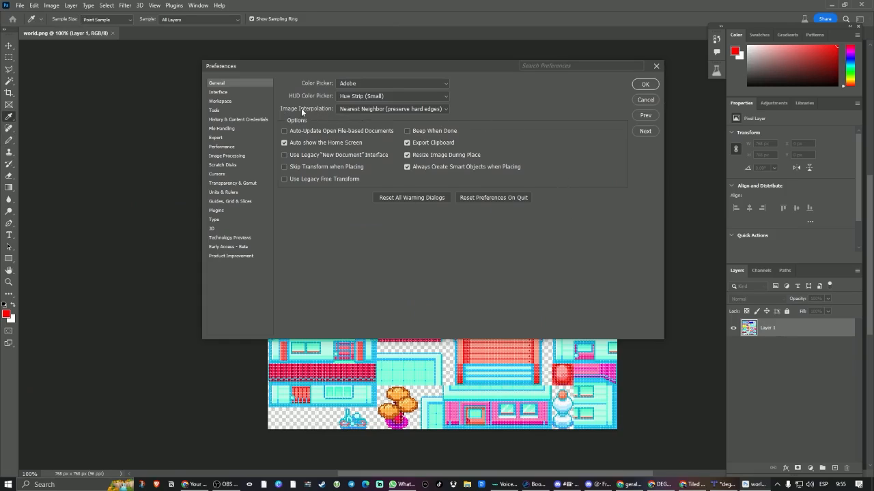
left_click(373, 109)
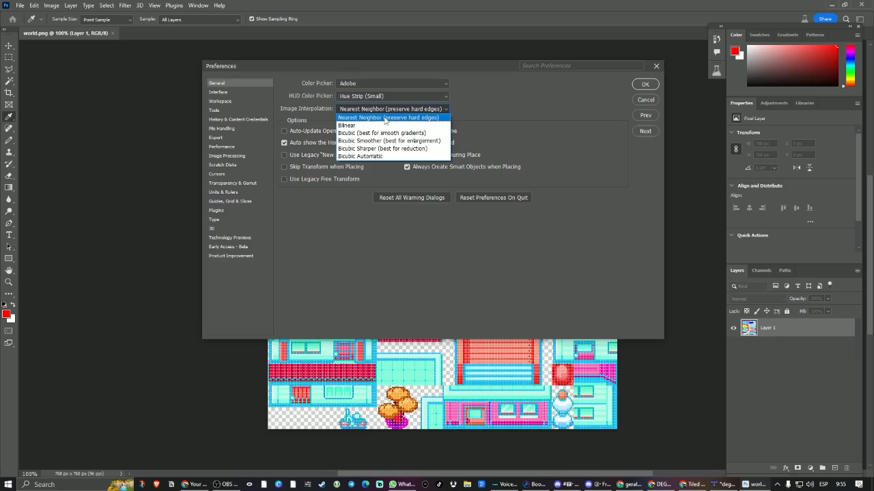
left_click(385, 118)
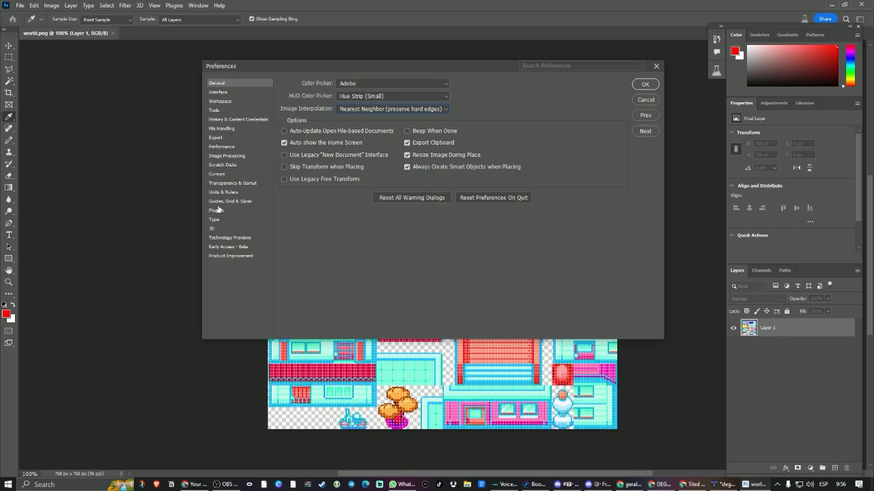
Try other grid colors and line styles, settle on Light Gray dashed gridlines and apply the preferences.
left_click(246, 202)
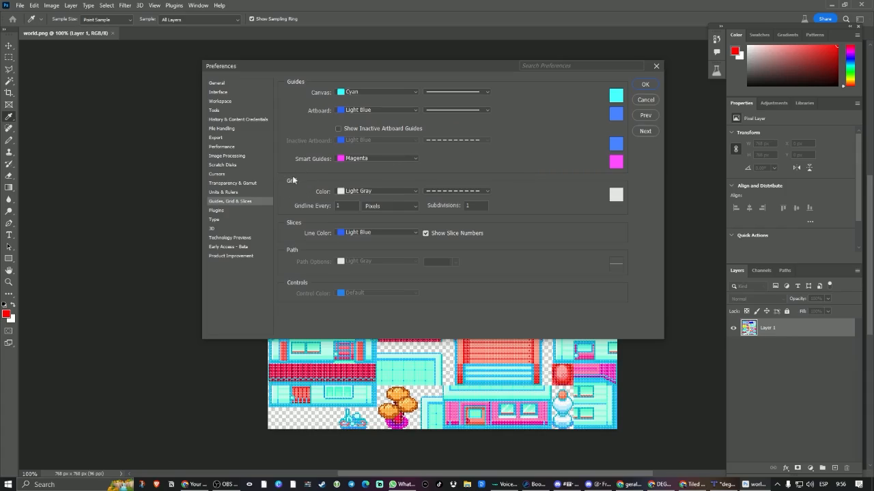
left_click(371, 191)
left_click(373, 213)
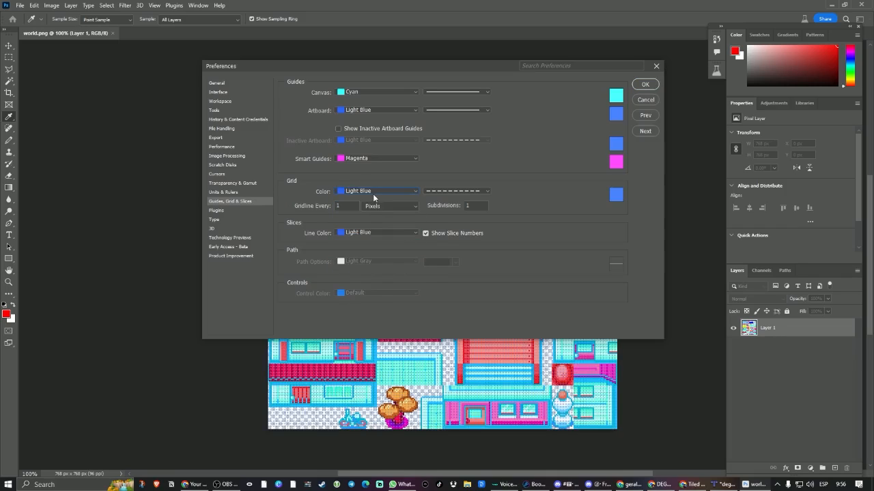
left_click(373, 192)
left_click(377, 266)
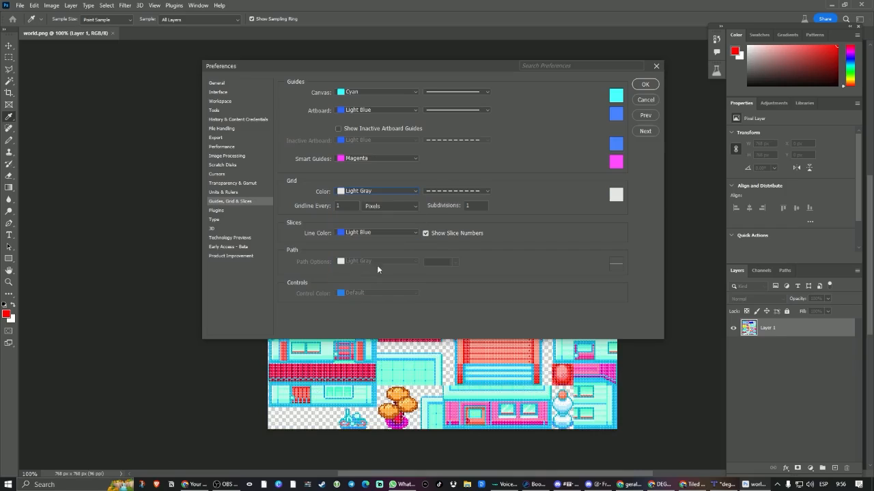
left_click(480, 194)
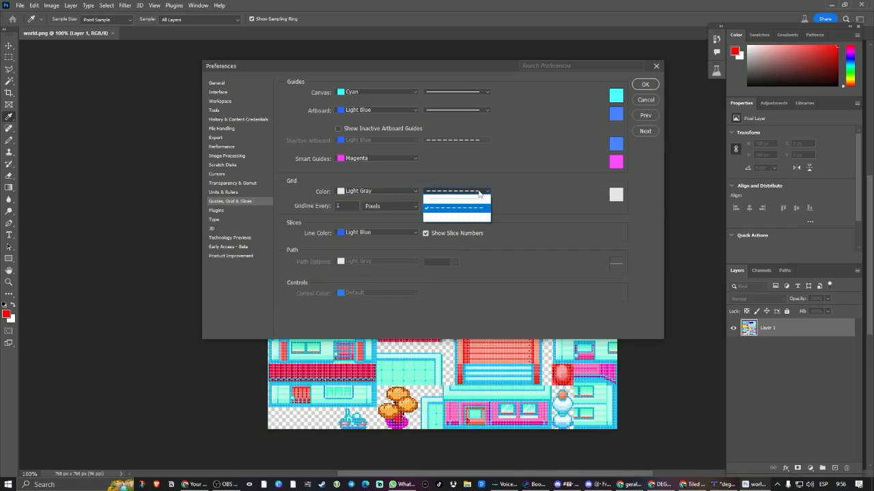
left_click(448, 216)
left_click(456, 194)
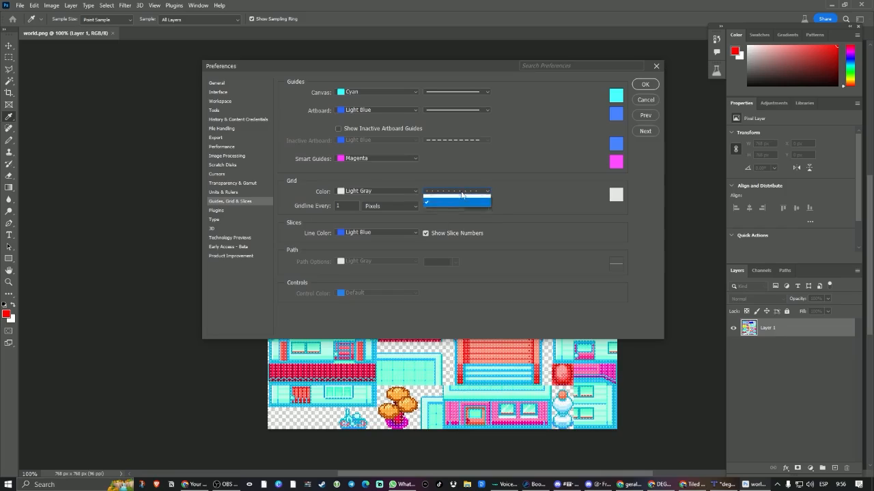
left_click(456, 209)
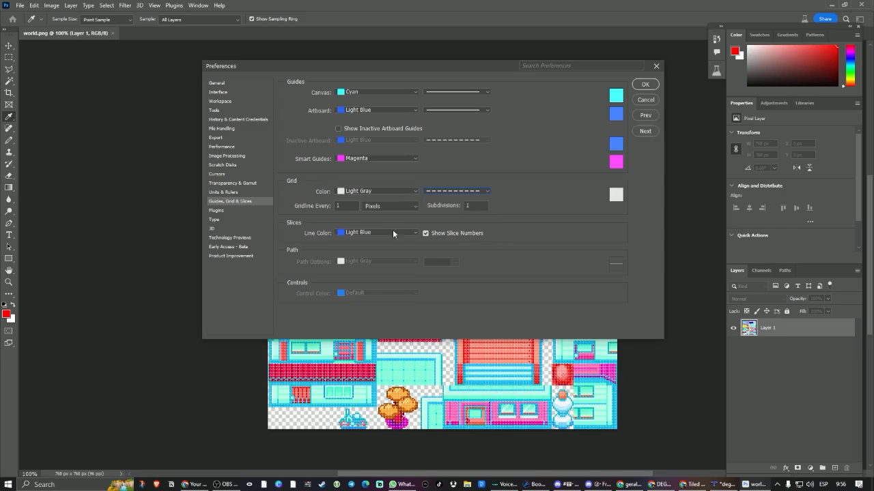
key("Tab")
left_click(644, 84)
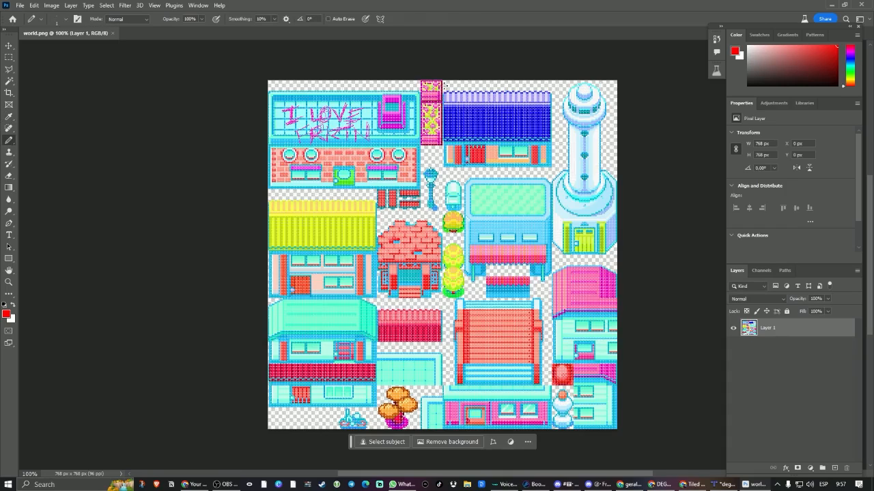
Activate the Pencil tool with a 1 px brush size for editing the yellow-roofed house.
scroll(354, 281, "up", 1, "ctrl")
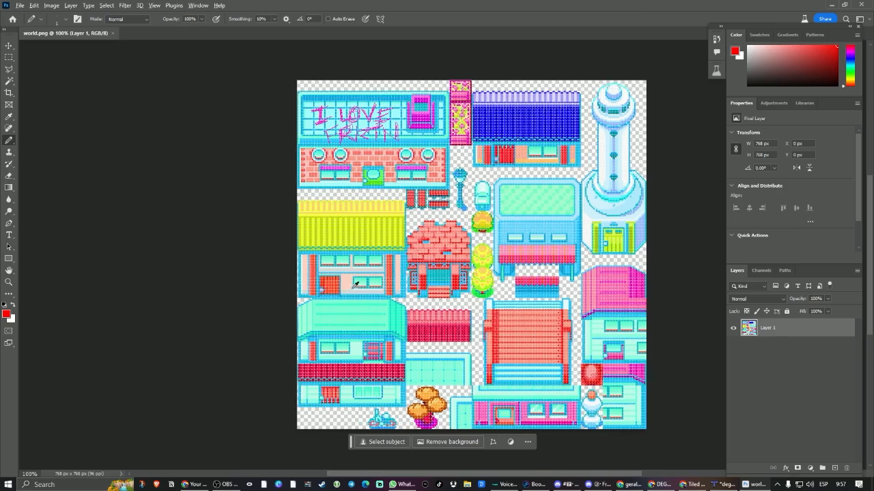
scroll(356, 279, "up", 12, "alt")
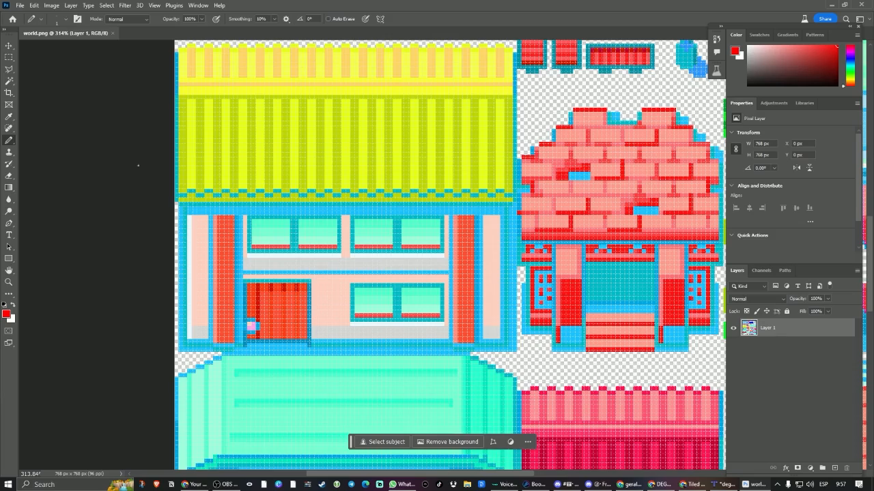
right_click(11, 141)
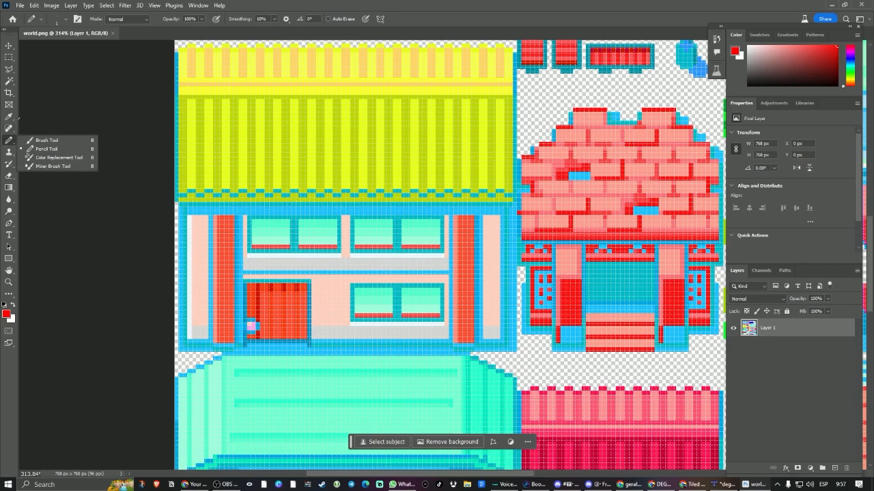
left_click(8, 141)
right_click(8, 141)
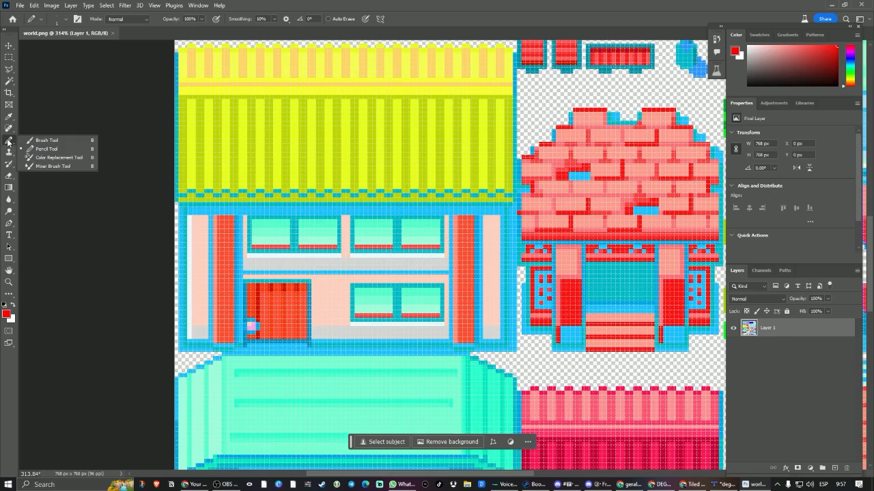
left_click(45, 151)
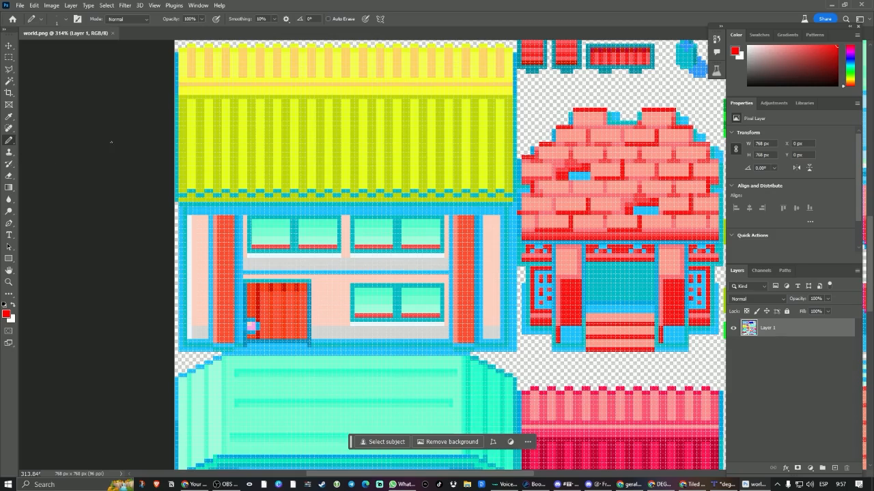
left_click(68, 20)
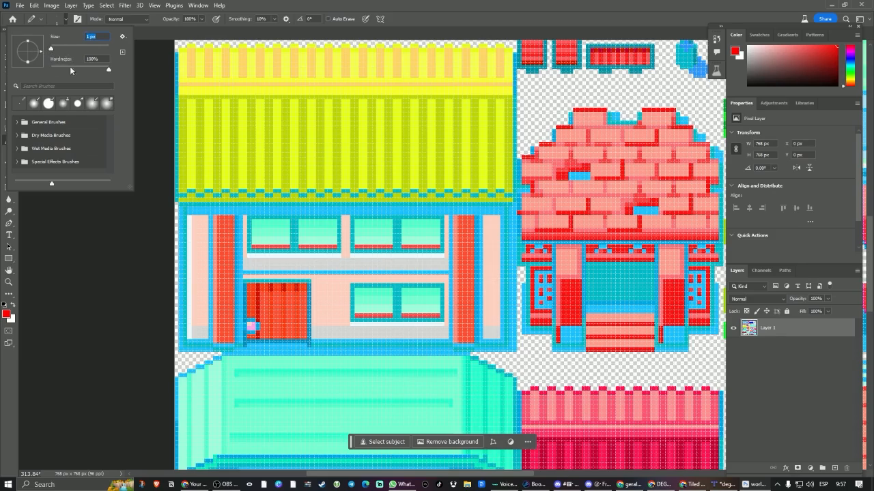
key("Tab")
key("Return")
Paint a small red patch on the yellow roof's upper-left corner and a single red dot below its ridge with the 1 px pencil.
scroll(221, 114, "up", 10, "alt")
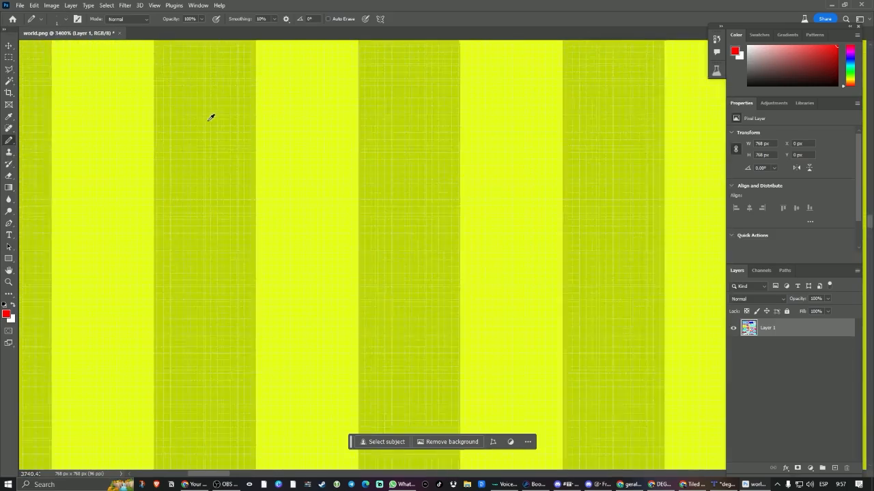
scroll(211, 139, "down", 10, "alt")
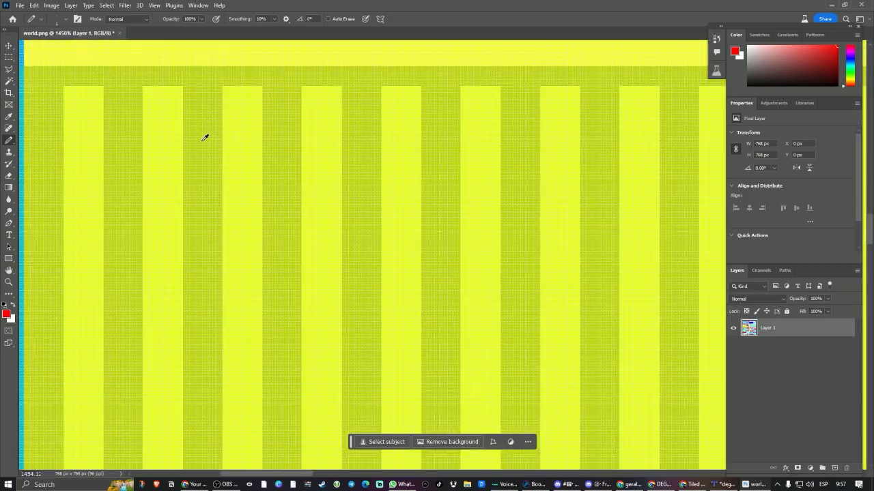
scroll(205, 138, "down", 2, "alt")
scroll(222, 111, "up", 5)
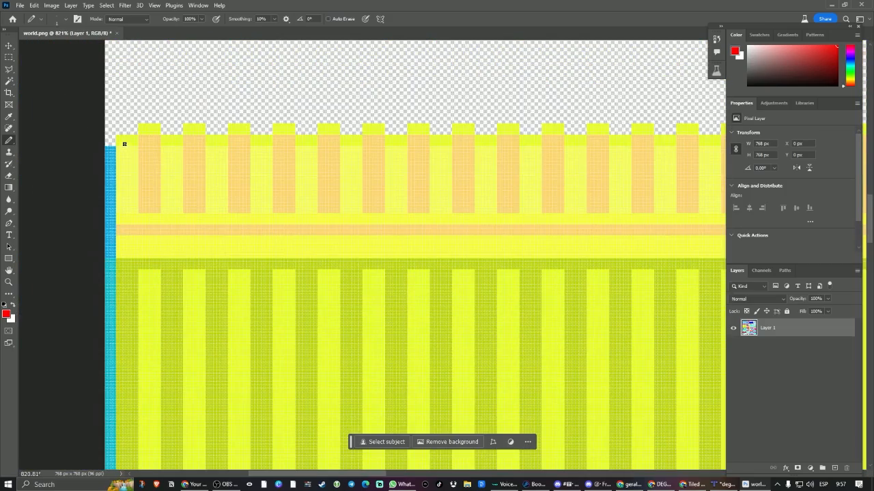
mouse_move(123, 142)
left_mouse_down()
mouse_move(134, 147)
mouse_move(121, 147)
mouse_move(129, 161)
mouse_move(117, 164)
mouse_move(121, 177)
mouse_move(133, 172)
mouse_move(120, 185)
mouse_move(135, 192)
mouse_move(130, 185)
left_mouse_up()
left_click(36, 19)
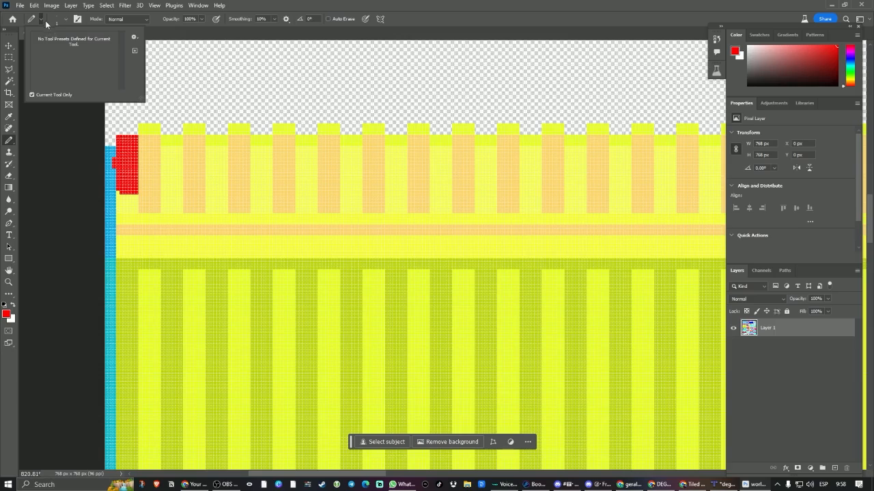
left_click(37, 19)
left_click(33, 19)
scroll(184, 237, "up", 1)
left_click(184, 238)
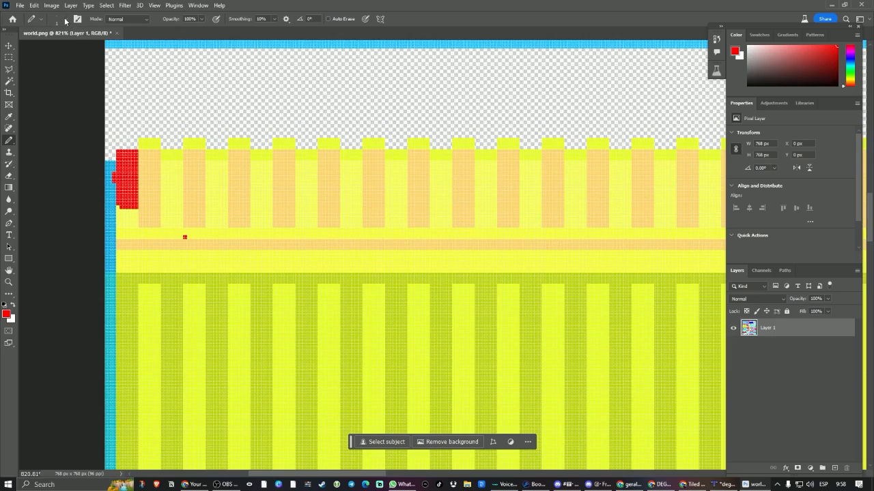
Enlarge the pencil to 21 px and paint a thick red L-shaped stroke across the yellow roof.
left_click(65, 20)
left_click(62, 50)
left_click_drag(224, 225, 225, 303)
scroll(293, 249, "down", 5)
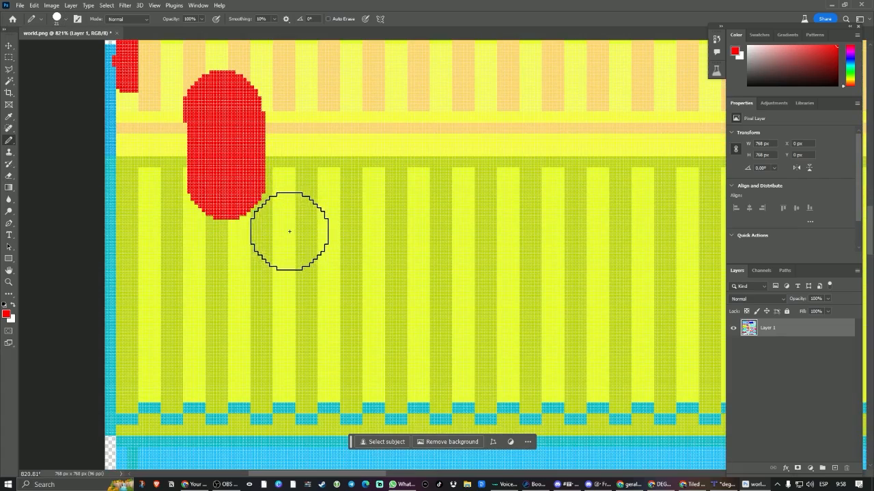
mouse_move(232, 202)
left_mouse_down()
mouse_move(453, 195)
mouse_move(429, 195)
left_mouse_up()
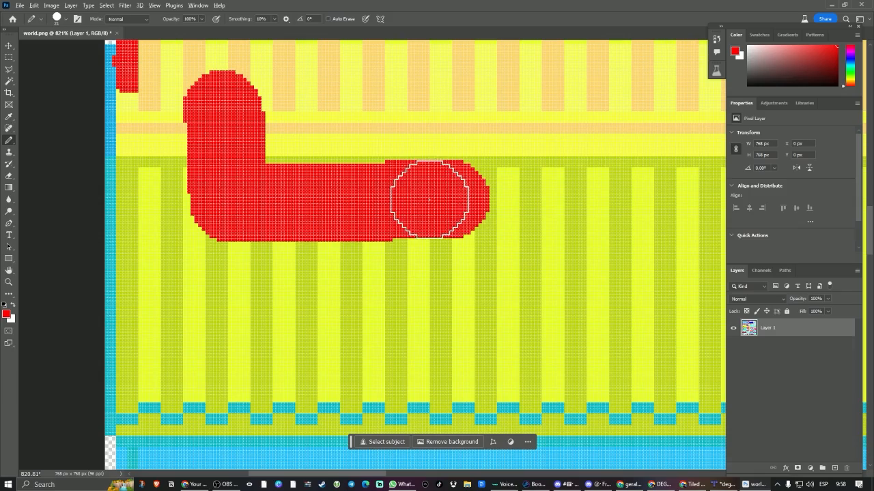
Paint over the rest of the yellow roof in solid red with the pencil and save world.png.
scroll(431, 198, "down", 10, "alt")
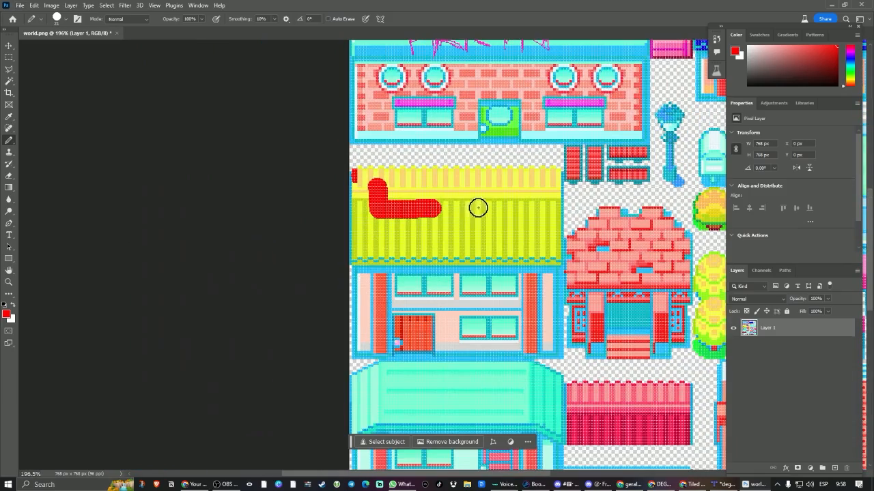
mouse_move(476, 200)
left_mouse_down()
mouse_move(438, 199)
mouse_move(361, 176)
mouse_move(535, 176)
mouse_move(562, 212)
mouse_move(522, 255)
mouse_move(358, 253)
mouse_move(395, 213)
mouse_move(523, 193)
mouse_move(552, 200)
mouse_move(402, 224)
mouse_move(392, 246)
mouse_move(400, 232)
left_mouse_up()
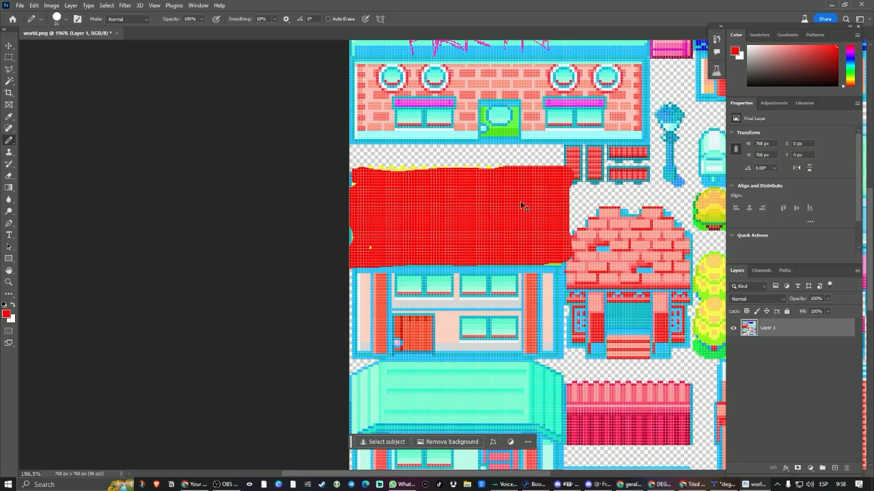
key("ctrl+s")
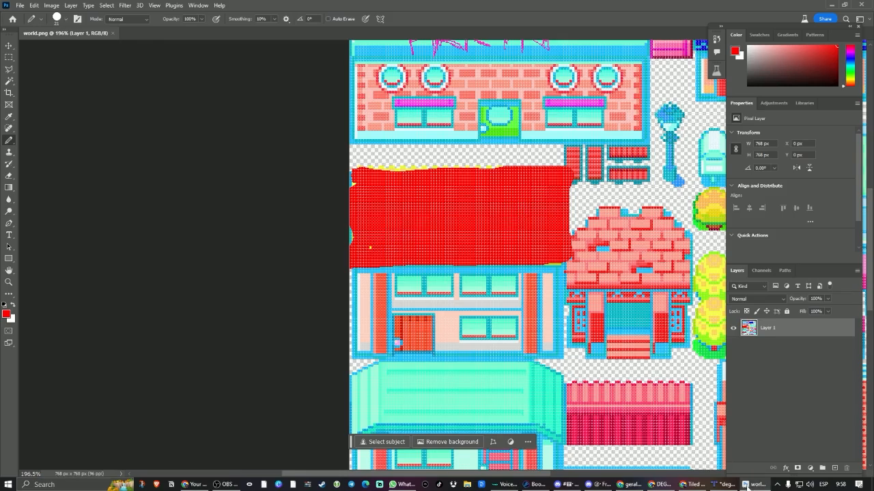
Switch to Tiled and place the red-roofed house on the western island and the blue-roofed house, without its top roof row, on the northeastern island.
key("alt+Tab")
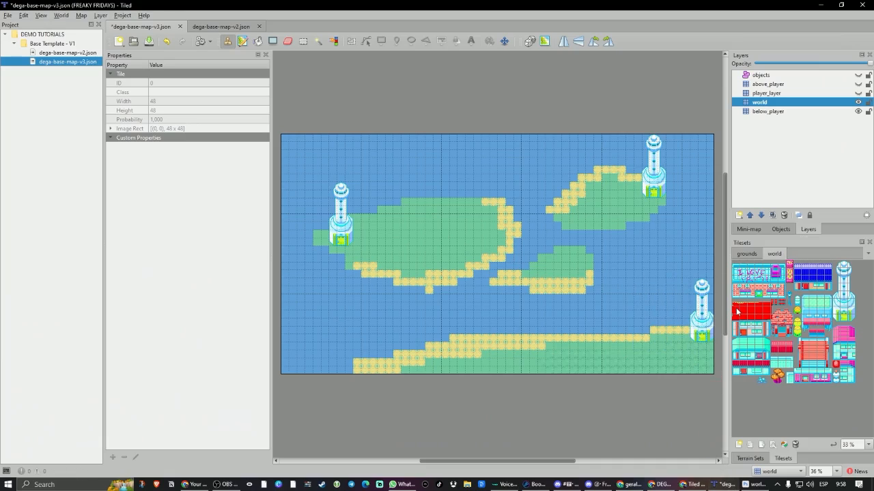
left_click_drag(735, 308, 769, 333)
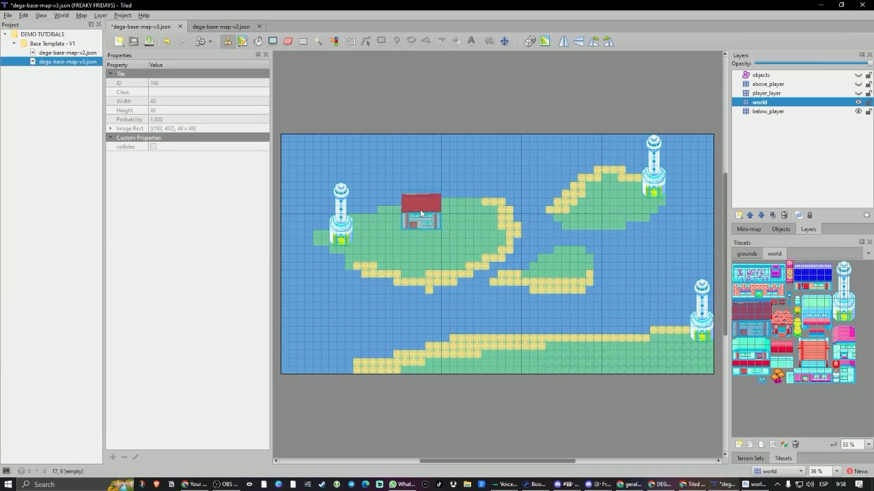
left_click(398, 212)
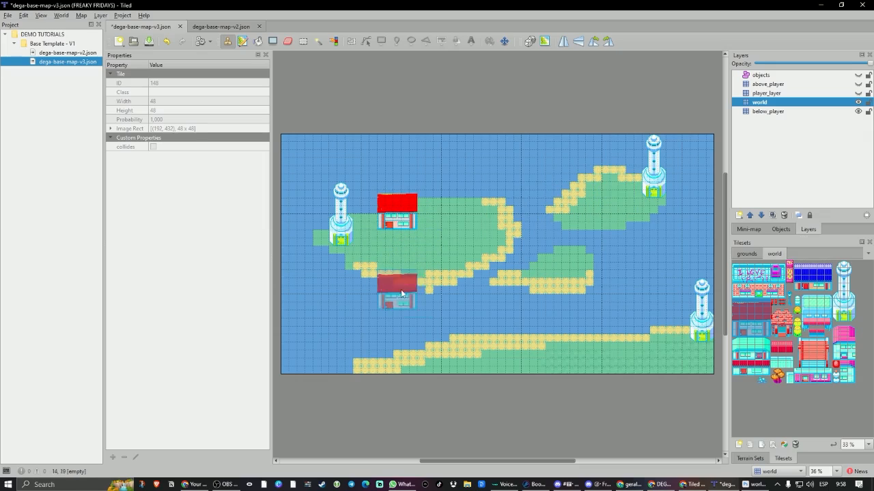
left_click_drag(798, 270, 828, 291)
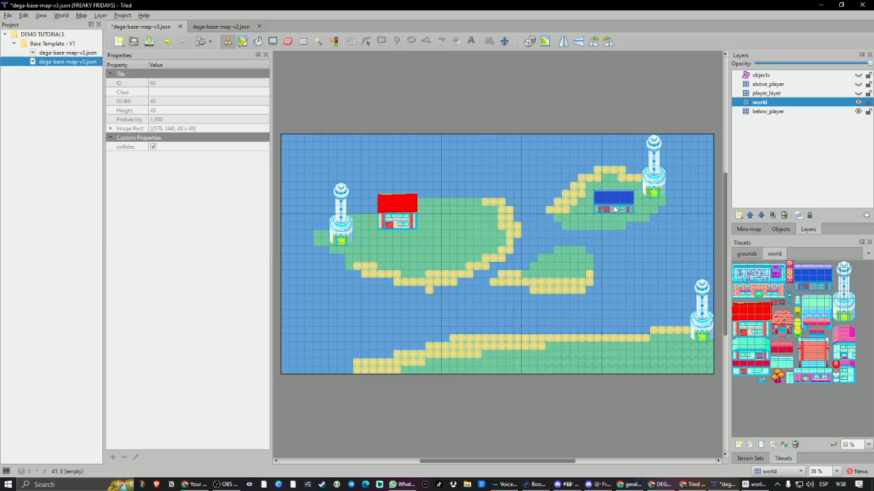
left_click(613, 211)
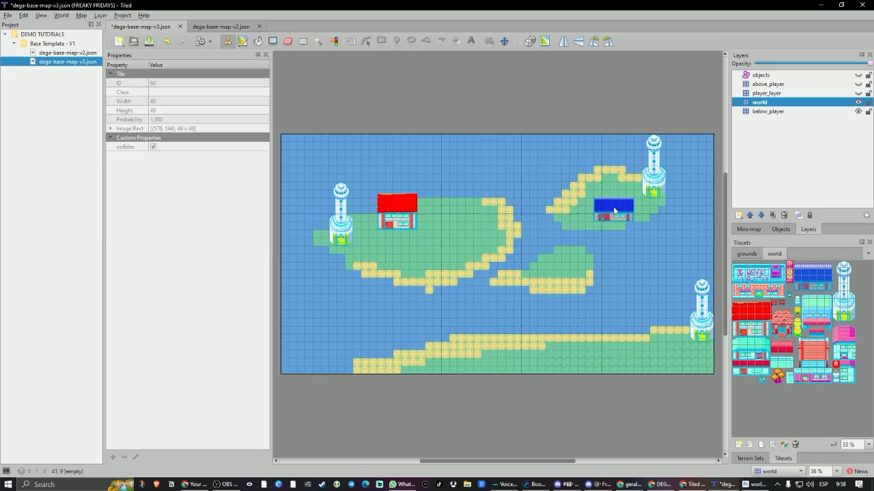
Make the above_player layer active and visible, and place the blue house's top roof row on it, directly above the house.
left_click(821, 268)
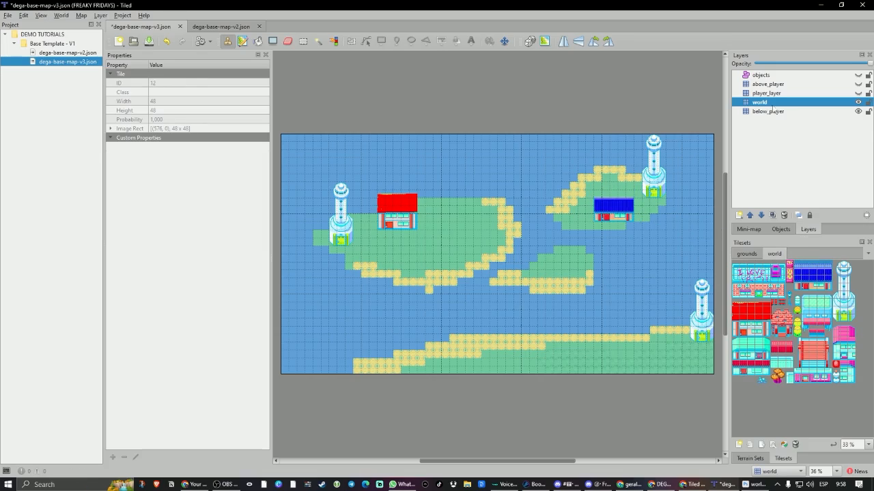
left_click(774, 84)
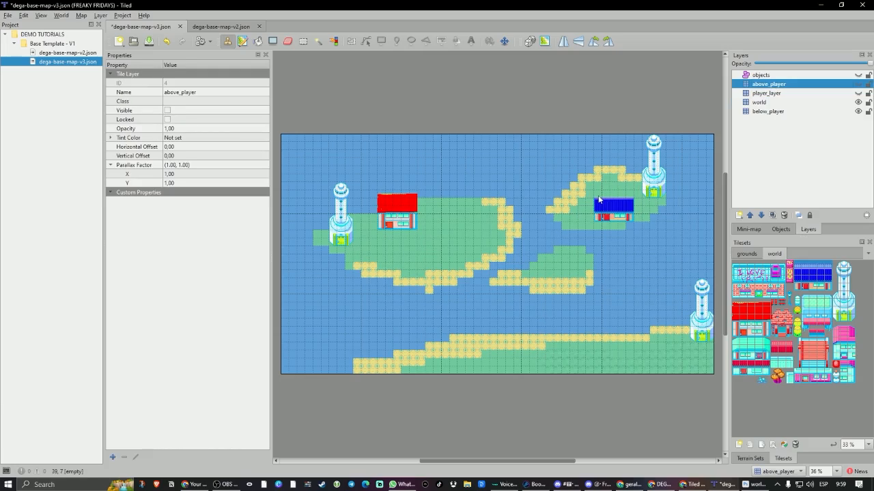
left_click(800, 268)
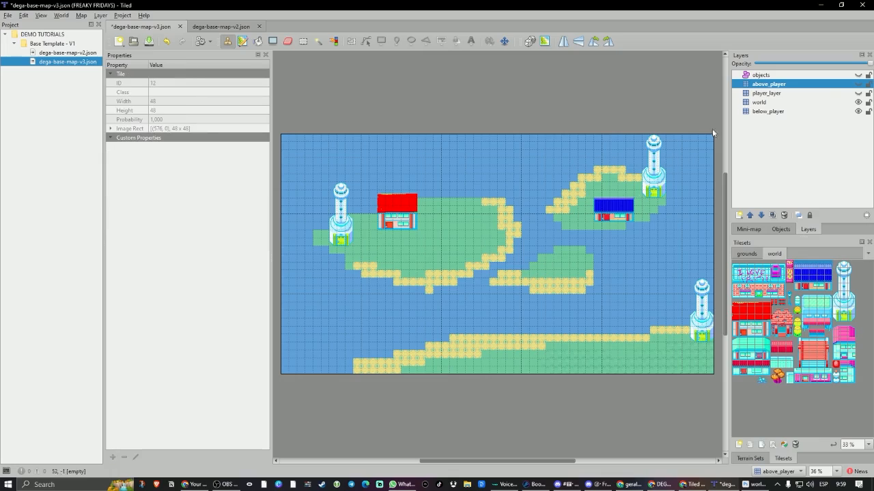
left_click(858, 84)
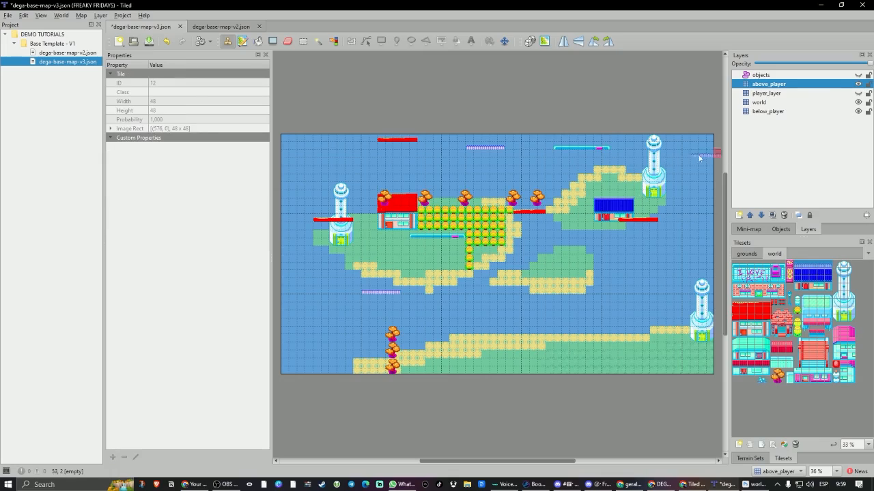
left_click(607, 195)
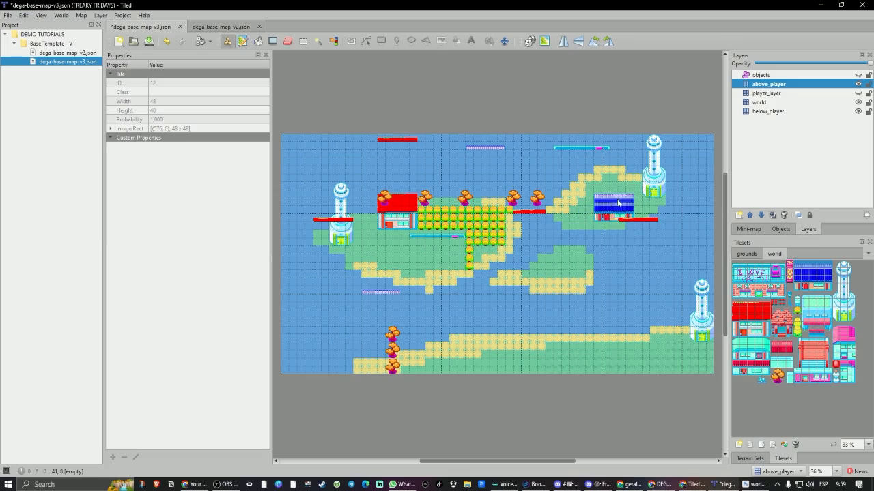
Erase the stray roof strips, orange trees and some of the yellow bushes from the above_player layer, and save the map.
left_click(288, 43)
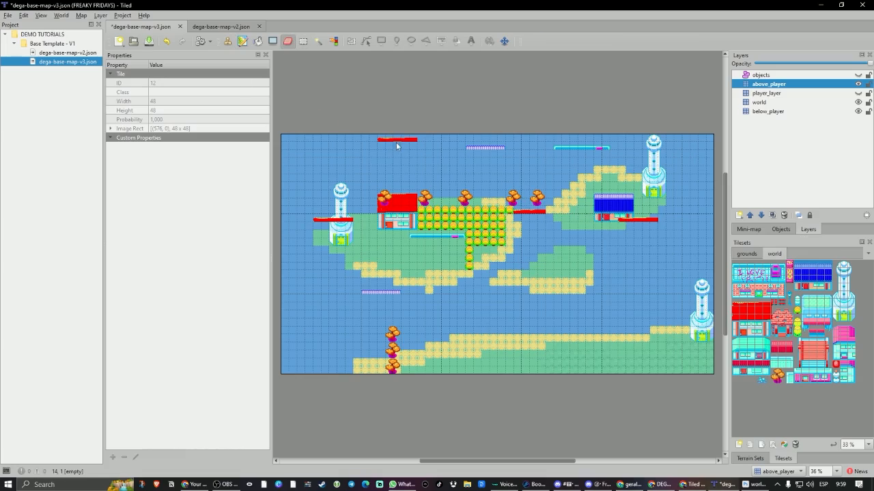
left_click_drag(382, 139, 423, 137)
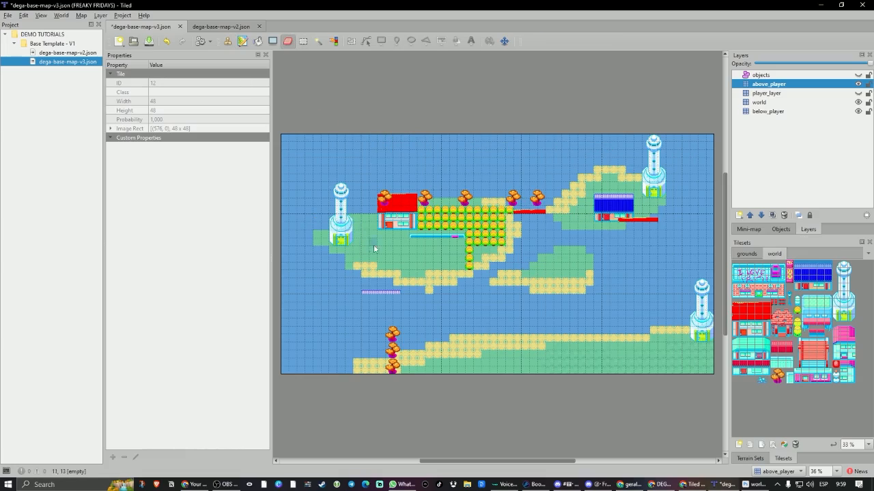
mouse_move(374, 248)
left_mouse_down()
mouse_move(509, 232)
mouse_move(403, 197)
mouse_move(378, 209)
mouse_move(401, 293)
mouse_move(642, 220)
mouse_move(403, 331)
mouse_move(438, 371)
left_mouse_up()
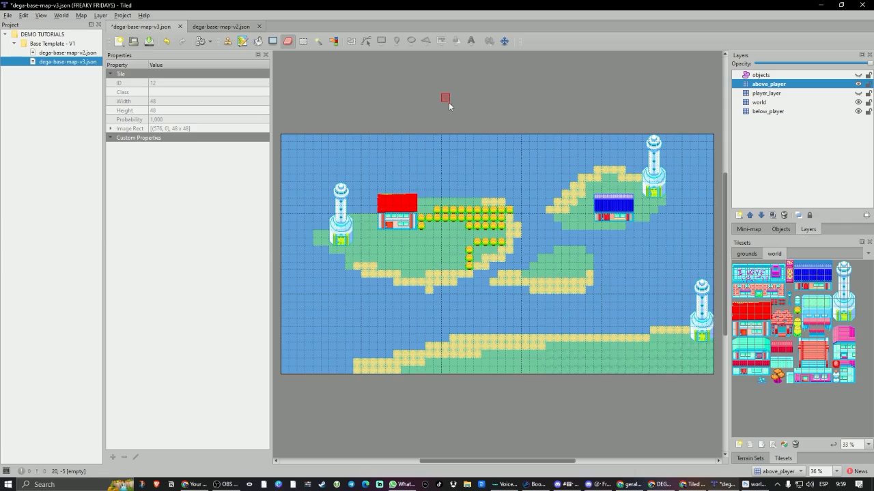
key("ctrl+s")
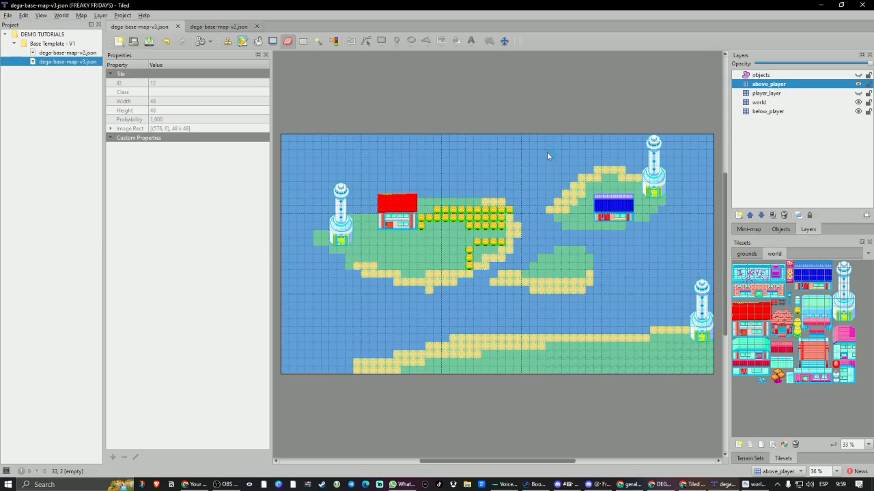